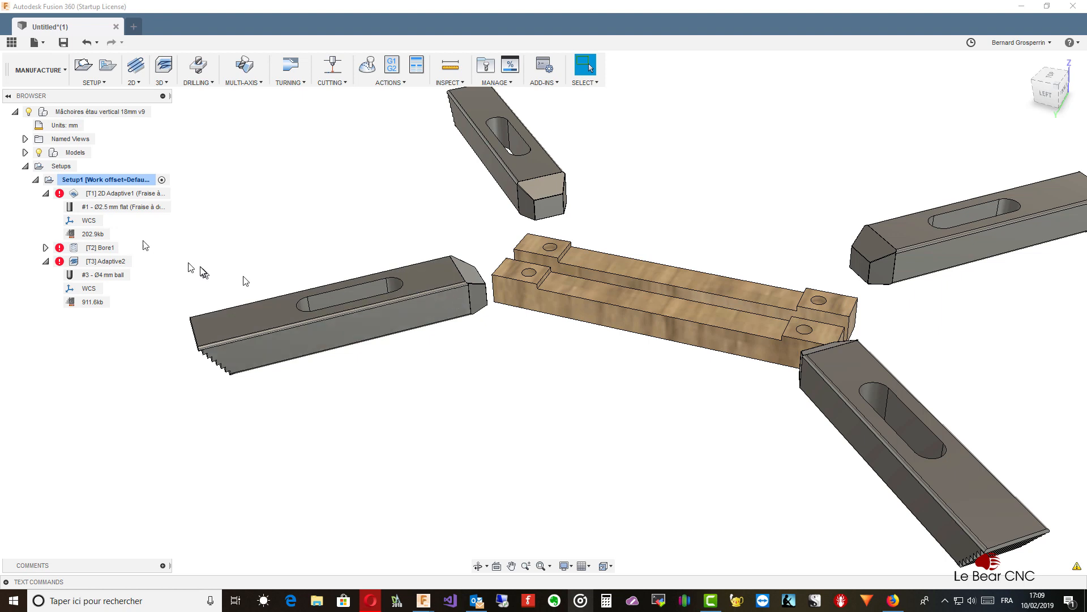
# - Open Setup1 for editing and review its work coordinate system, model and fixture selections
pyautogui.rightClick(107, 183)
pyautogui.click(122, 193)
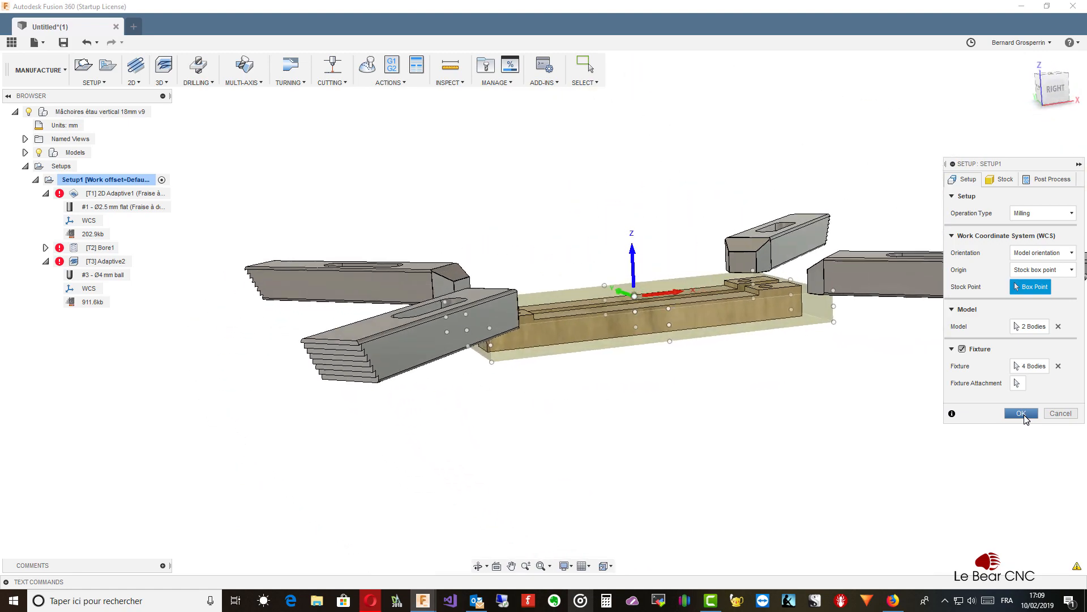
pyautogui.click(1022, 414)
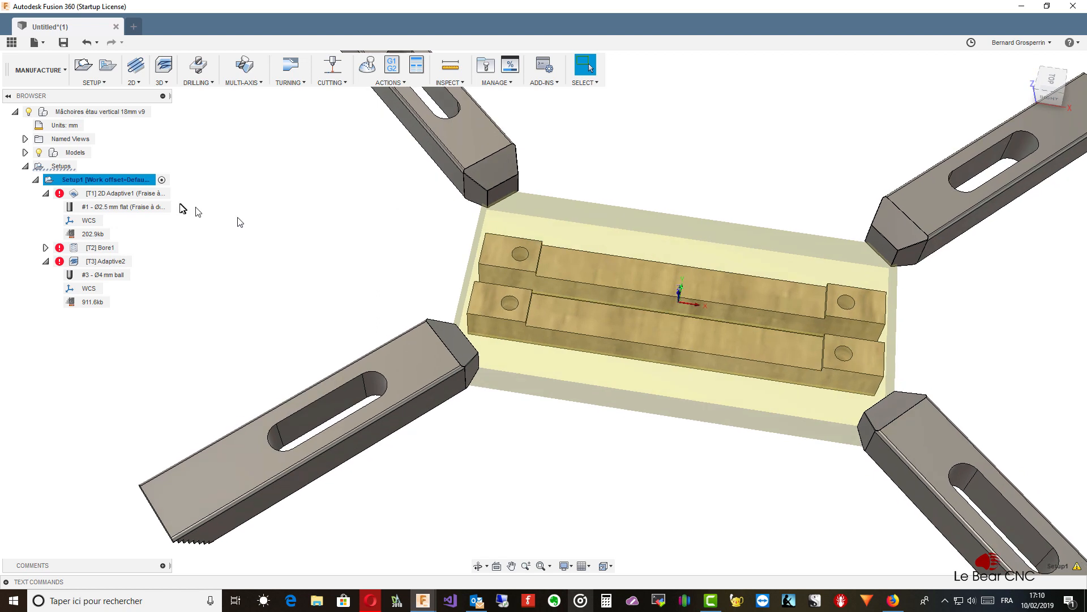
# - Edit the 2D Adaptive1 operation and disable Stock Contours in its geometry settings
pyautogui.rightClick(106, 195)
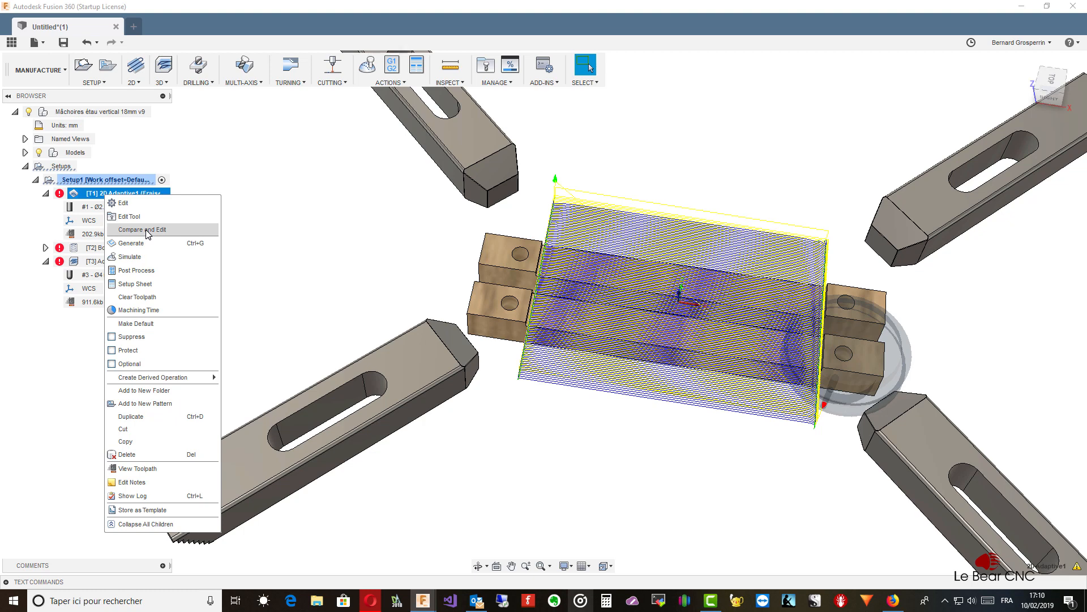
pyautogui.click(123, 204)
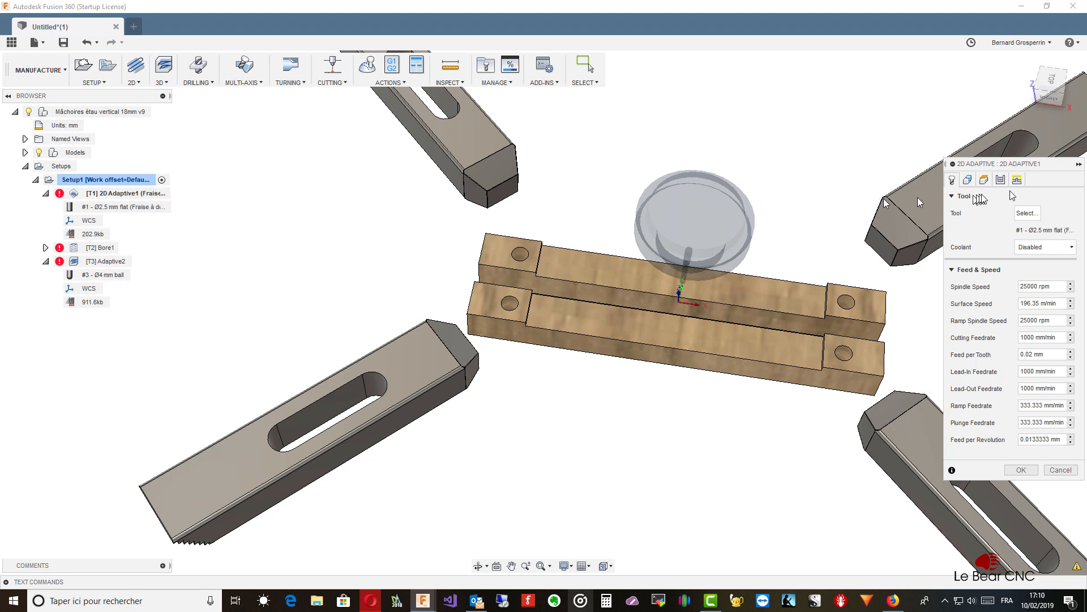
pyautogui.moveTo(1038, 165); pyautogui.dragTo(996, 145)
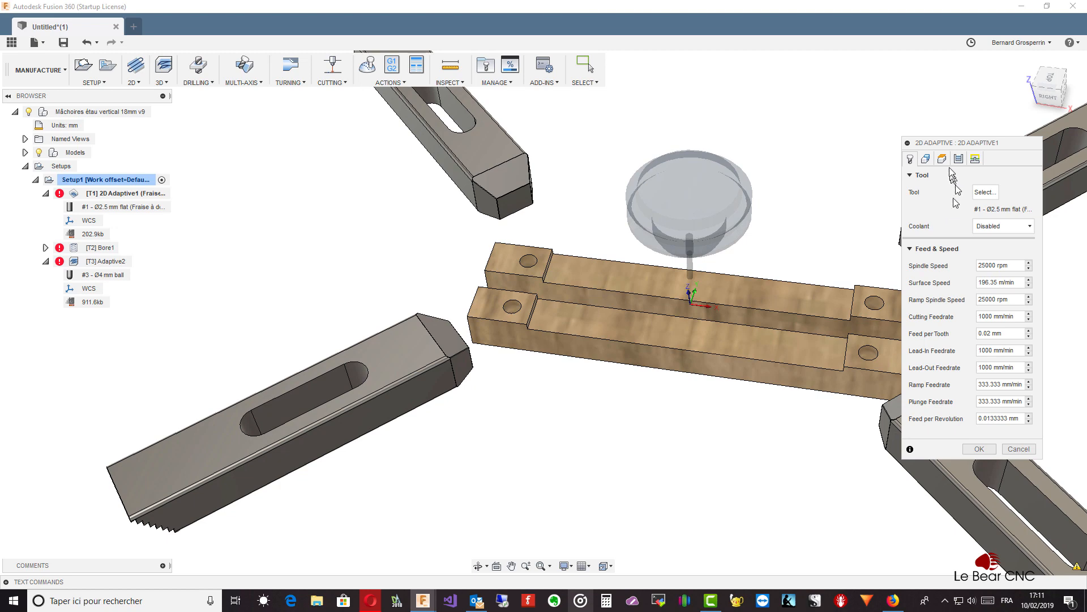
pyautogui.click(927, 160)
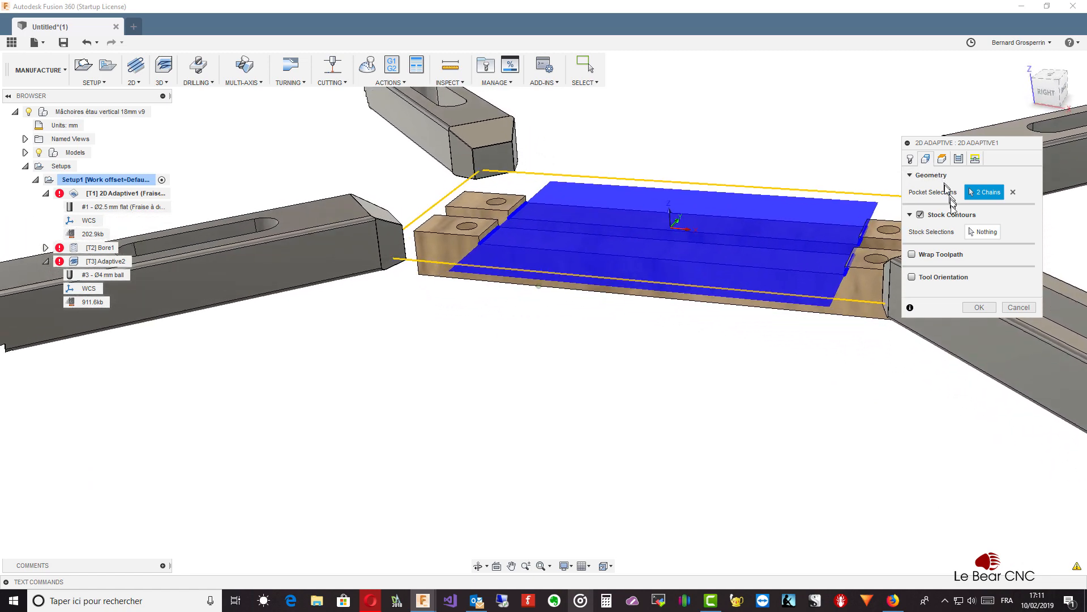
pyautogui.click(920, 215)
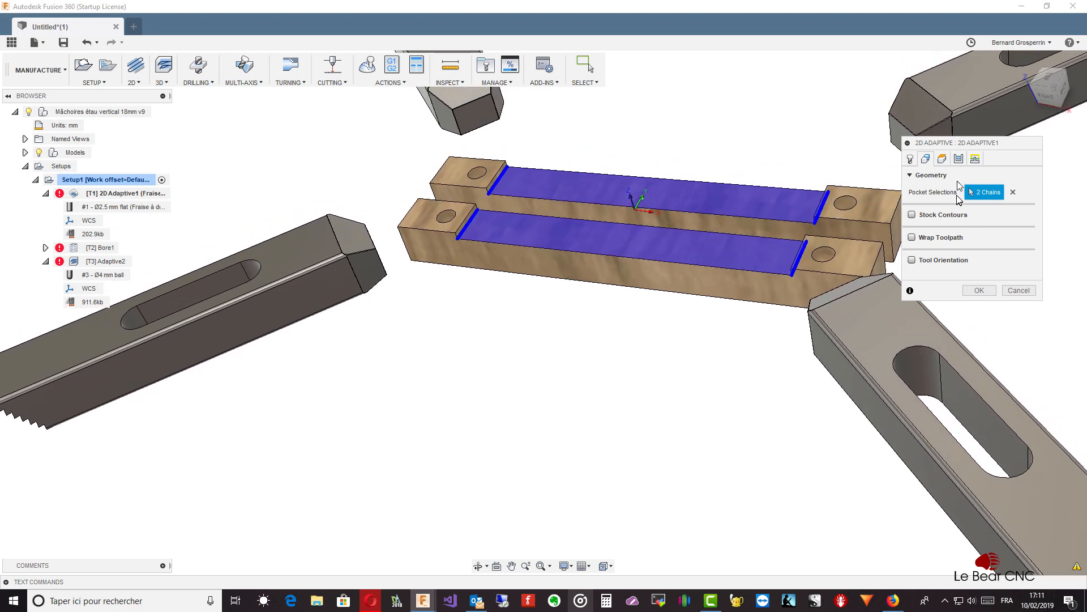
# - Set the 2D Adaptive1 bottom height offset to 0 mm from the selected contours and regenerate the toolpath
pyautogui.click(942, 159)
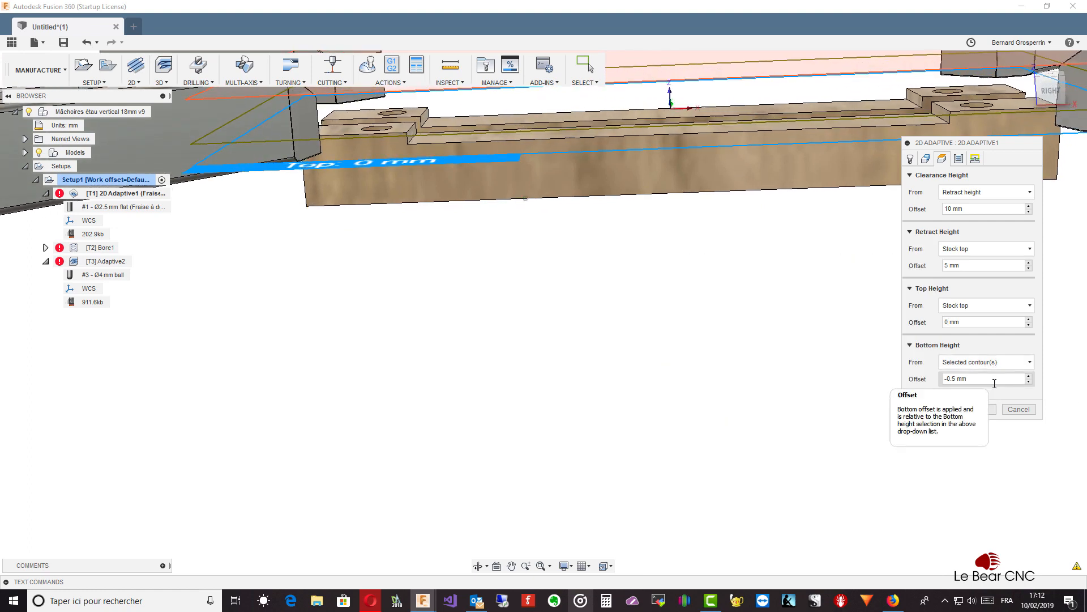
pyautogui.moveTo(995, 384); pyautogui.dragTo(942, 386)
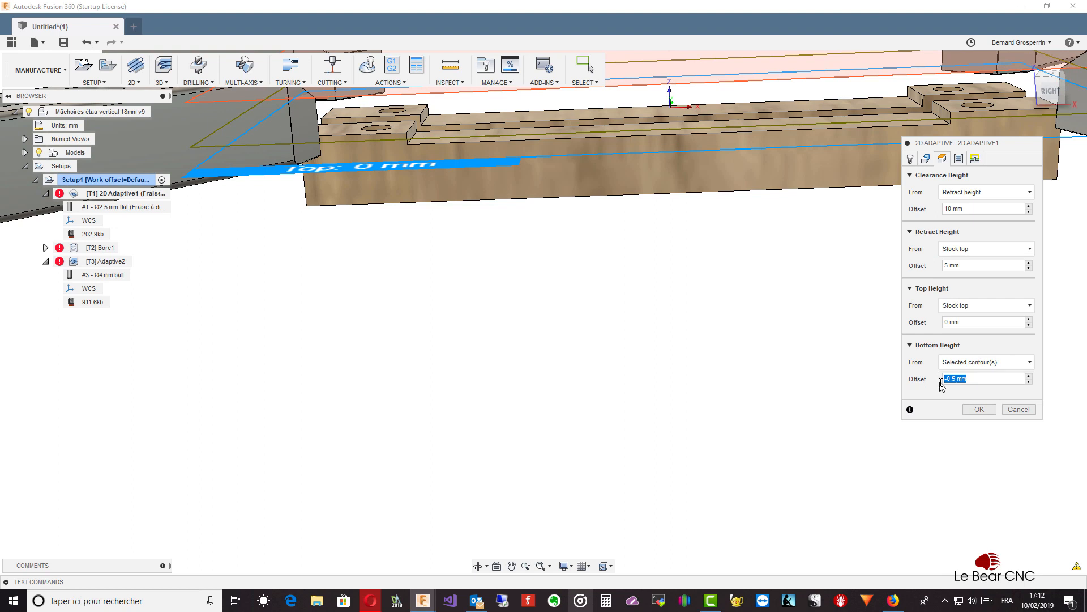
pyautogui.write('0')
pyautogui.click(979, 409)
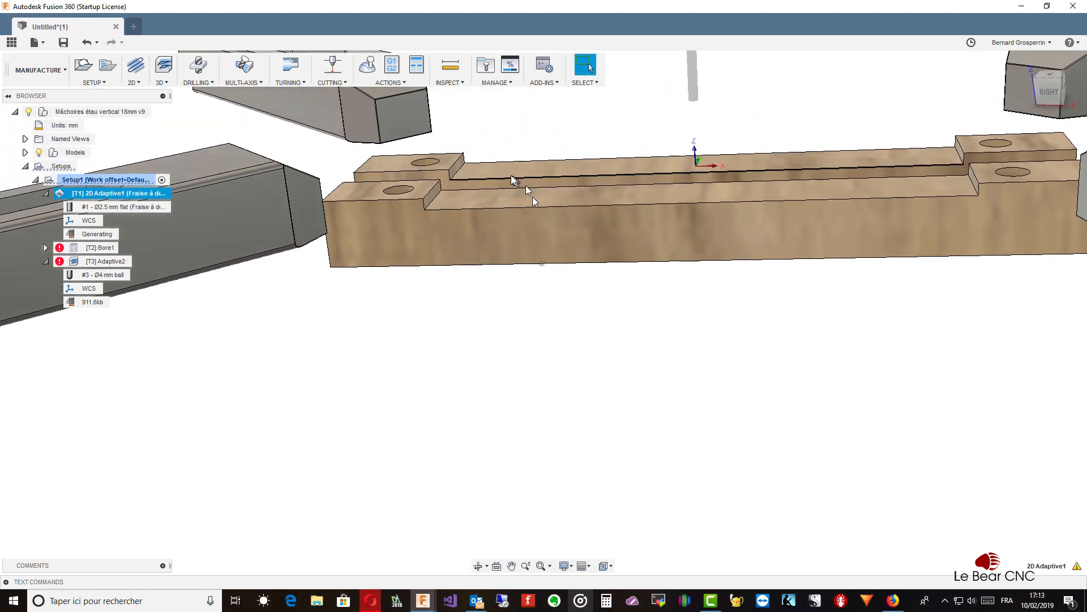
# - Measure the depth of the front jaw's recess between the upper and lower edges of its step
pyautogui.click(453, 76)
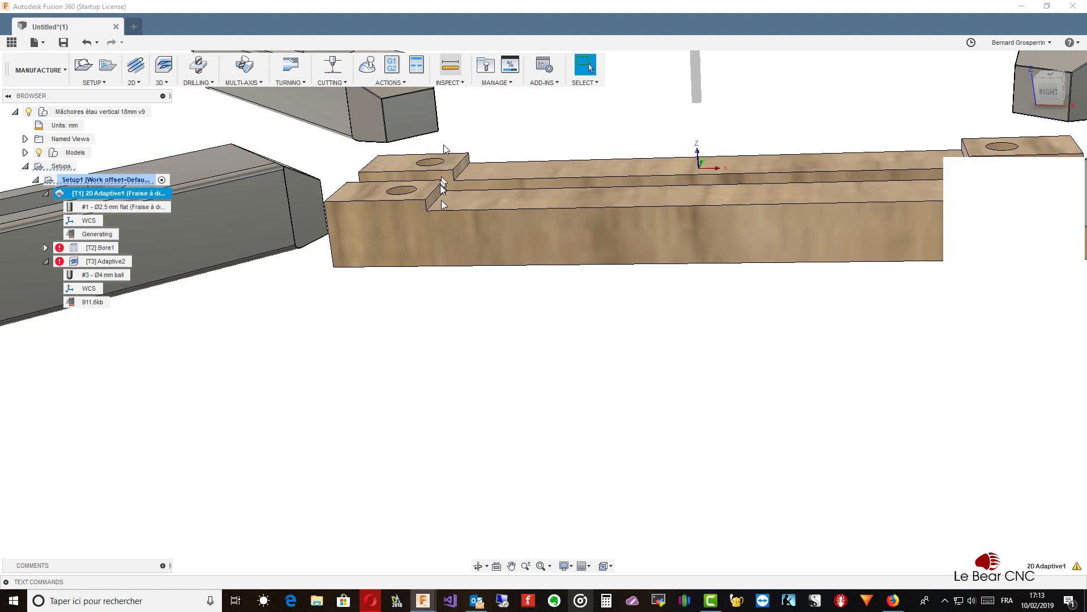
pyautogui.click(436, 197)
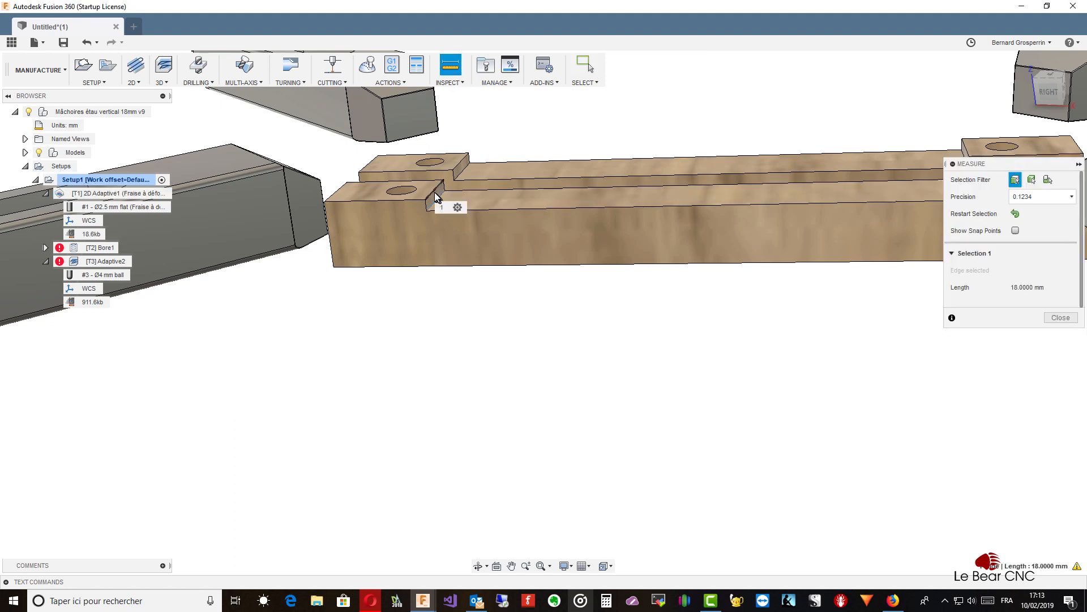
pyautogui.click(440, 205)
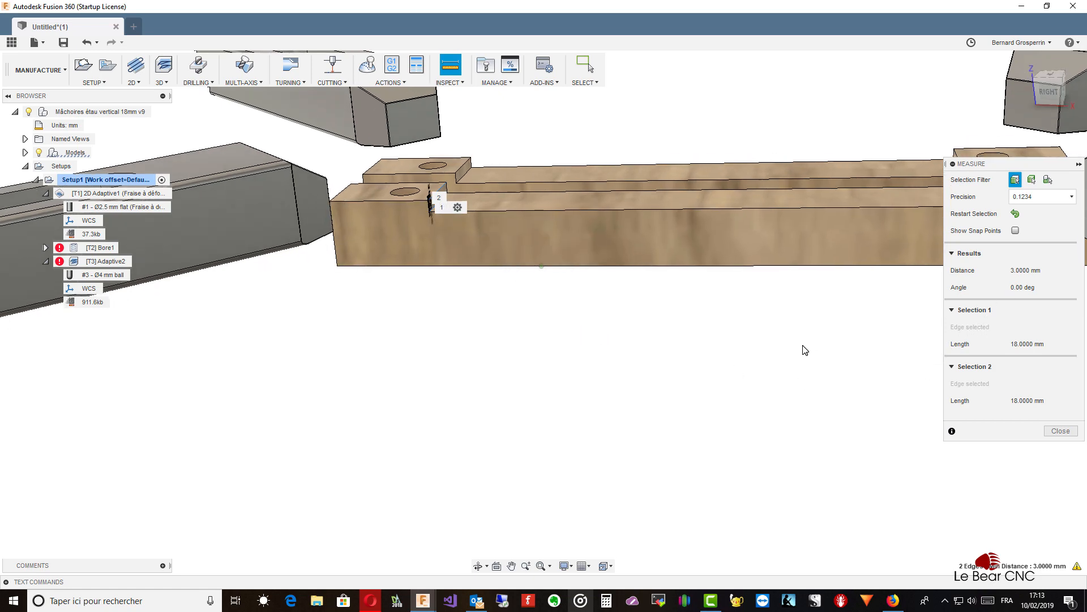
pyautogui.keyDown('shift'); pyautogui.moveTo(804, 349); pyautogui.dragTo(804, 349, button='middle'); pyautogui.keyUp('shift')
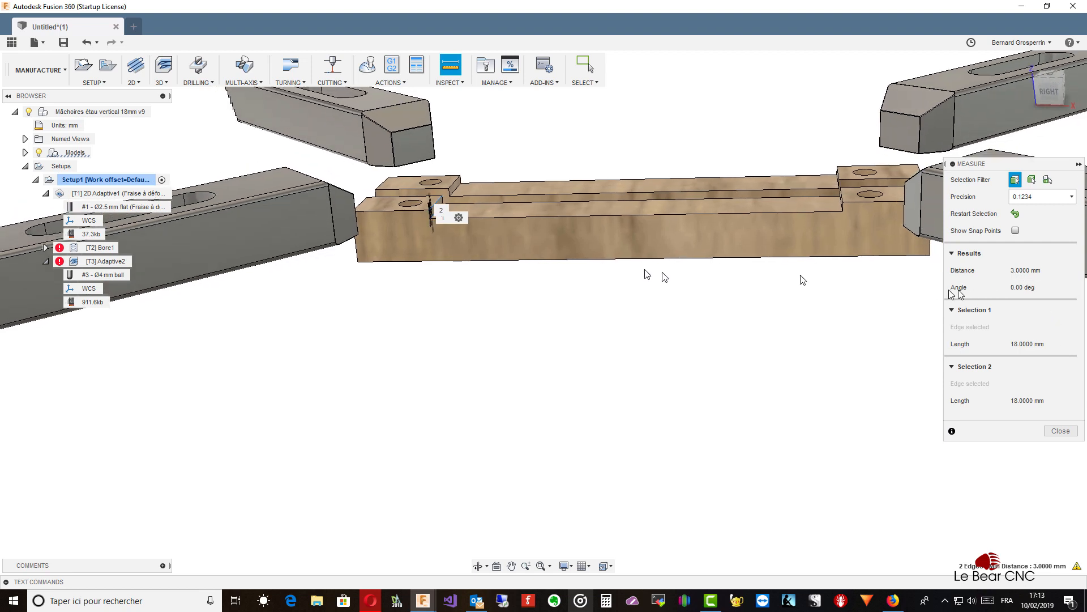
pyautogui.click(1059, 432)
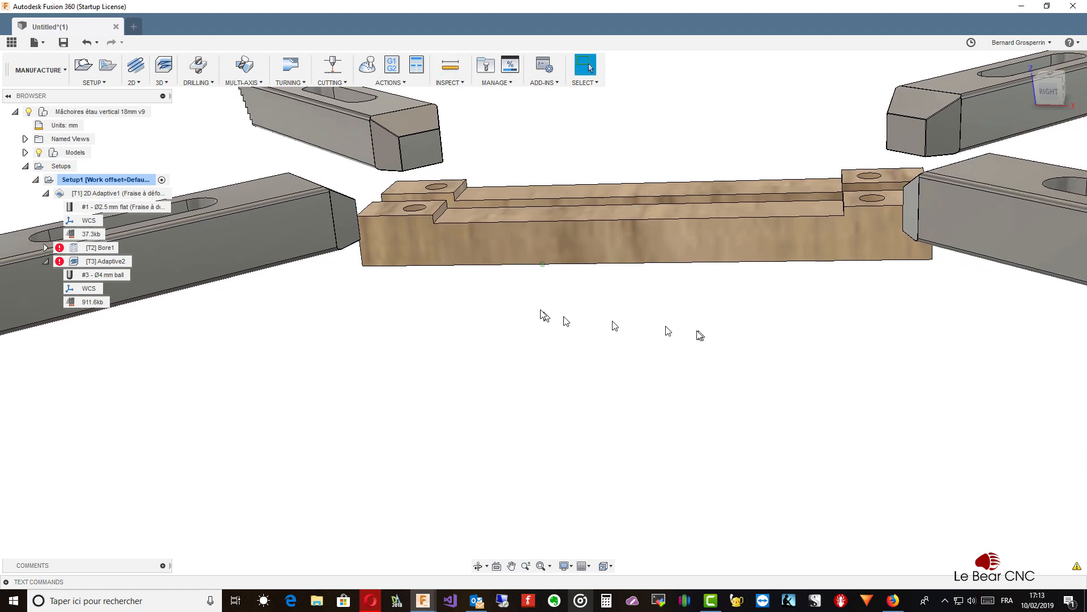
# - Reopen 2D Adaptive1 for editing and review its heights, tool feeds and passes, including optimal load, both ways, multiple depths and stock to leave
pyautogui.rightClick(116, 196)
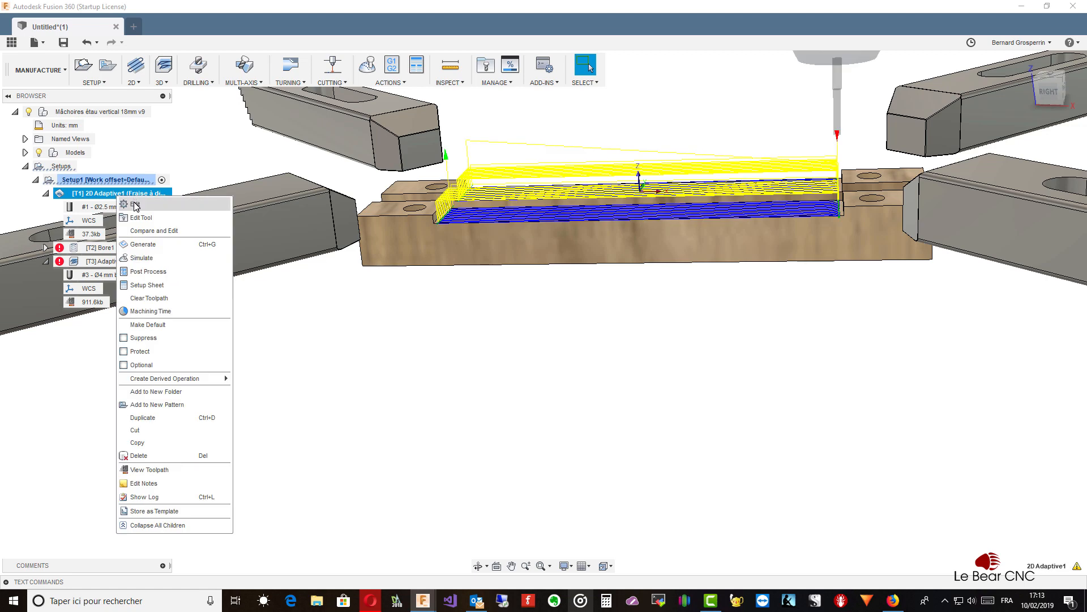
pyautogui.click(136, 205)
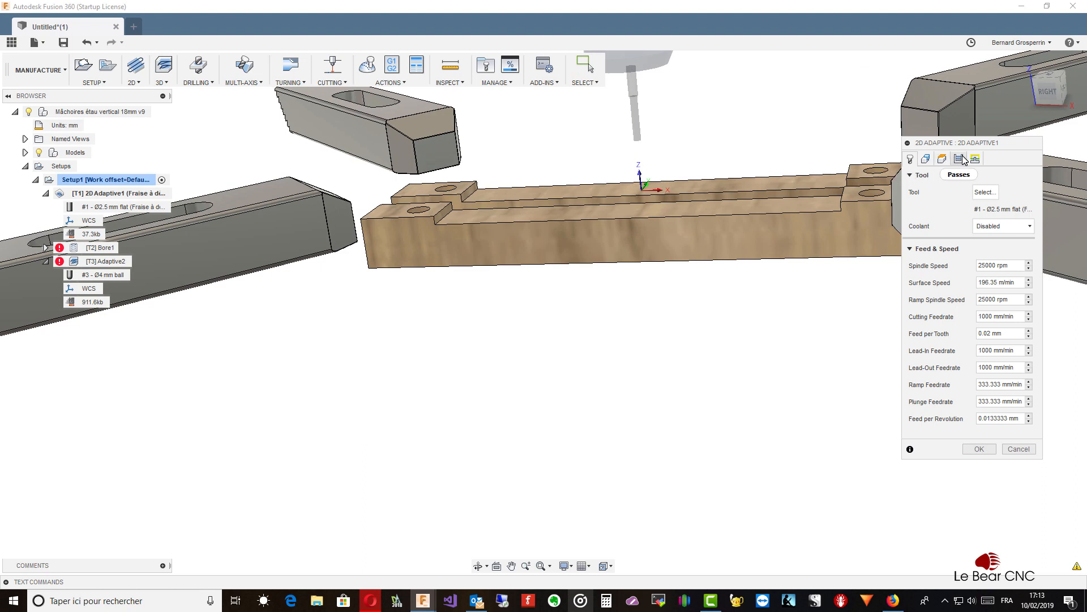
pyautogui.click(943, 159)
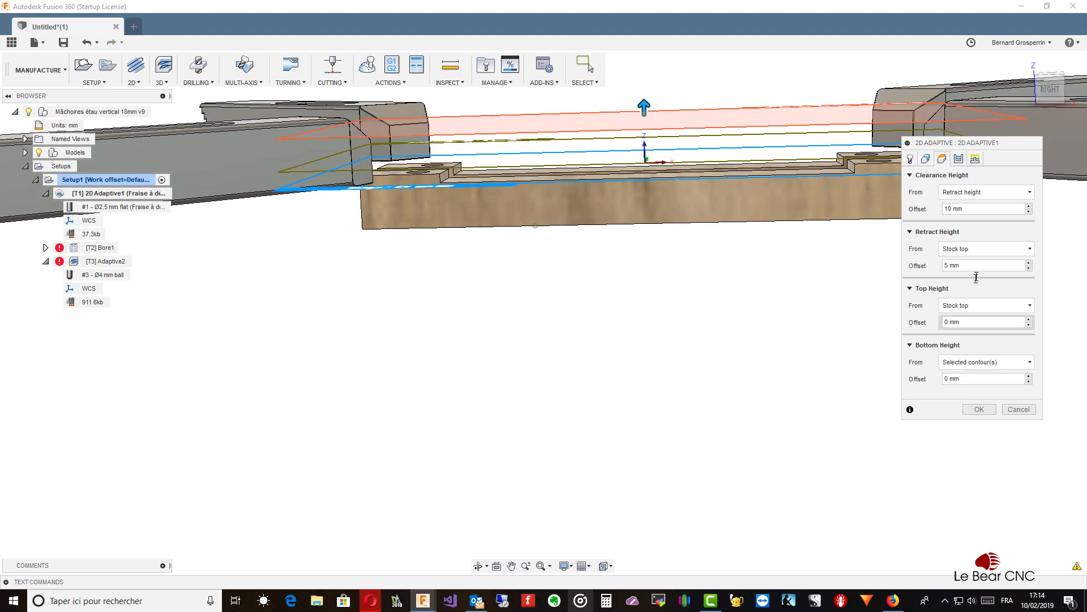
pyautogui.click(959, 159)
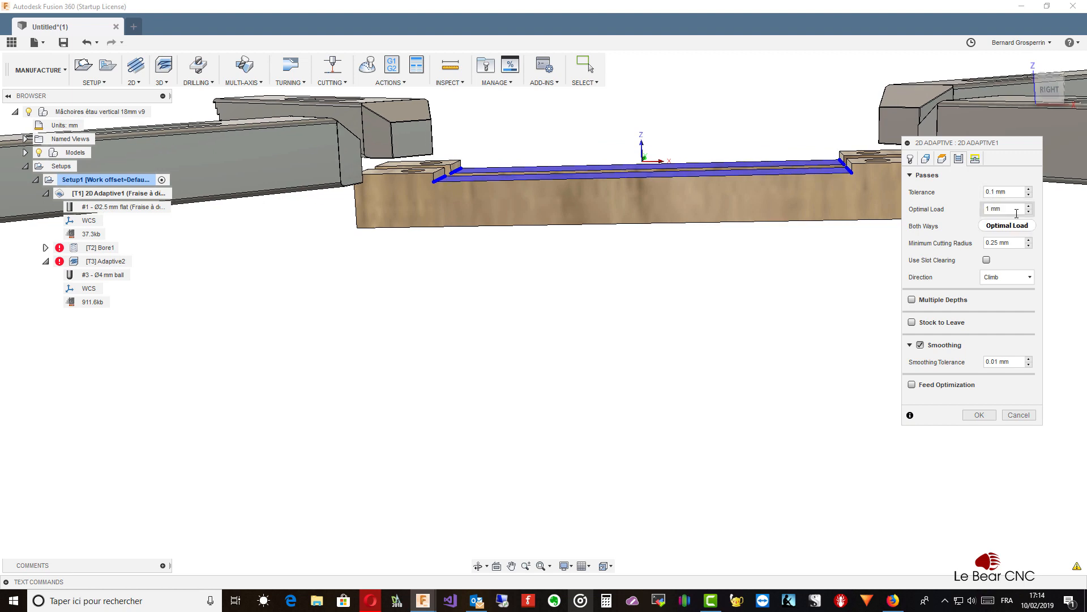
pyautogui.moveTo(1017, 212)
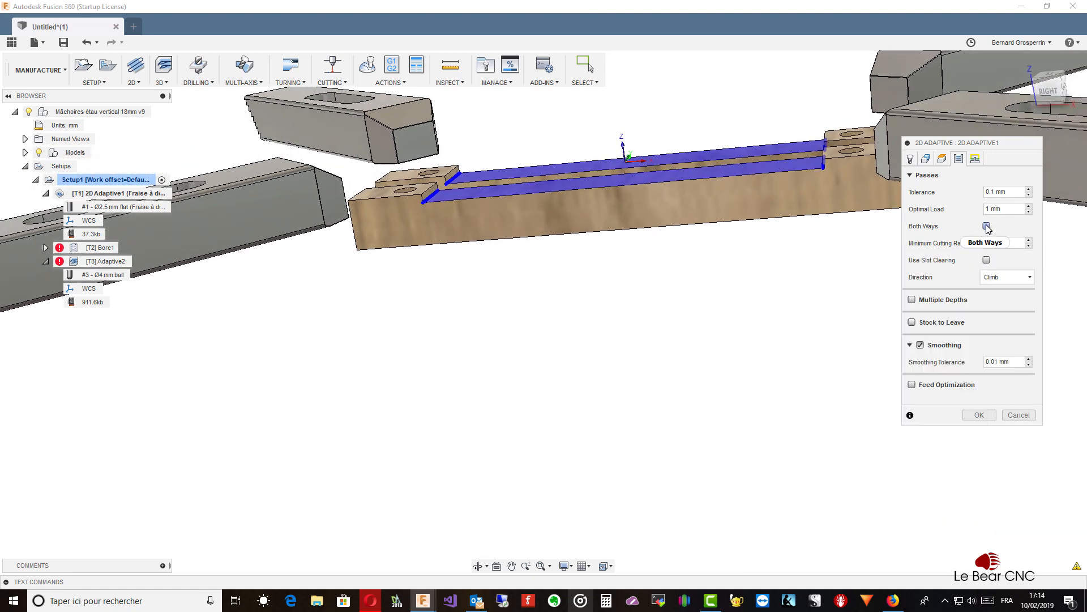
pyautogui.moveTo(988, 229)
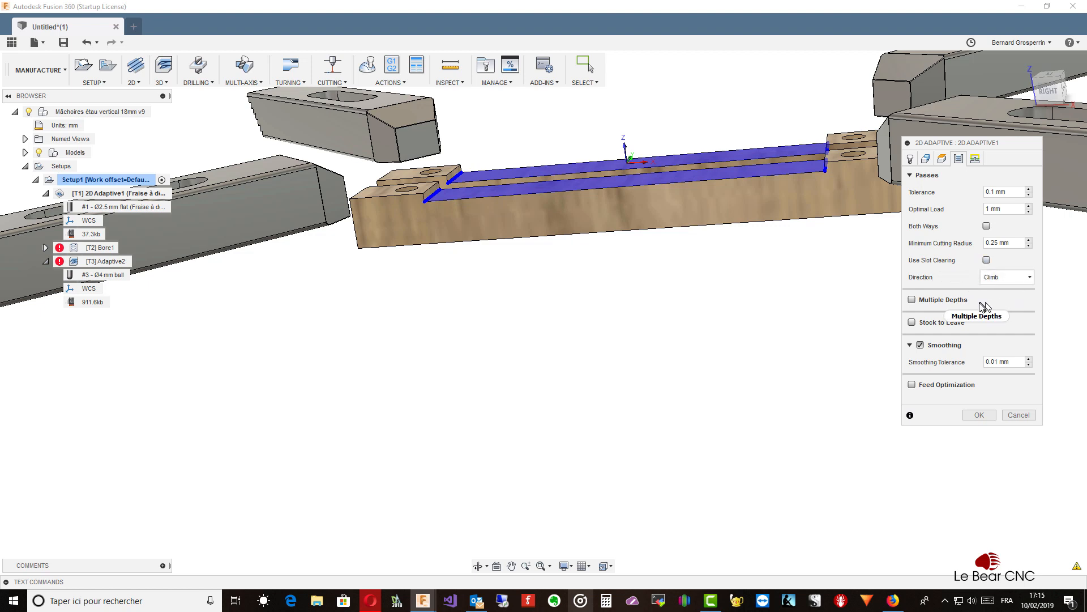
pyautogui.moveTo(970, 309)
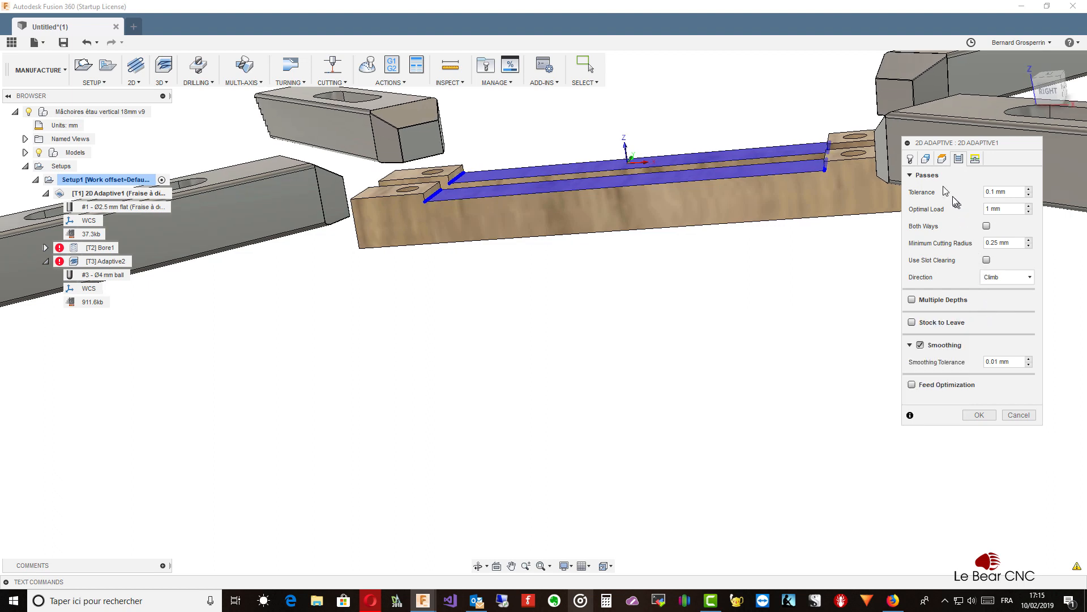
pyautogui.click(911, 159)
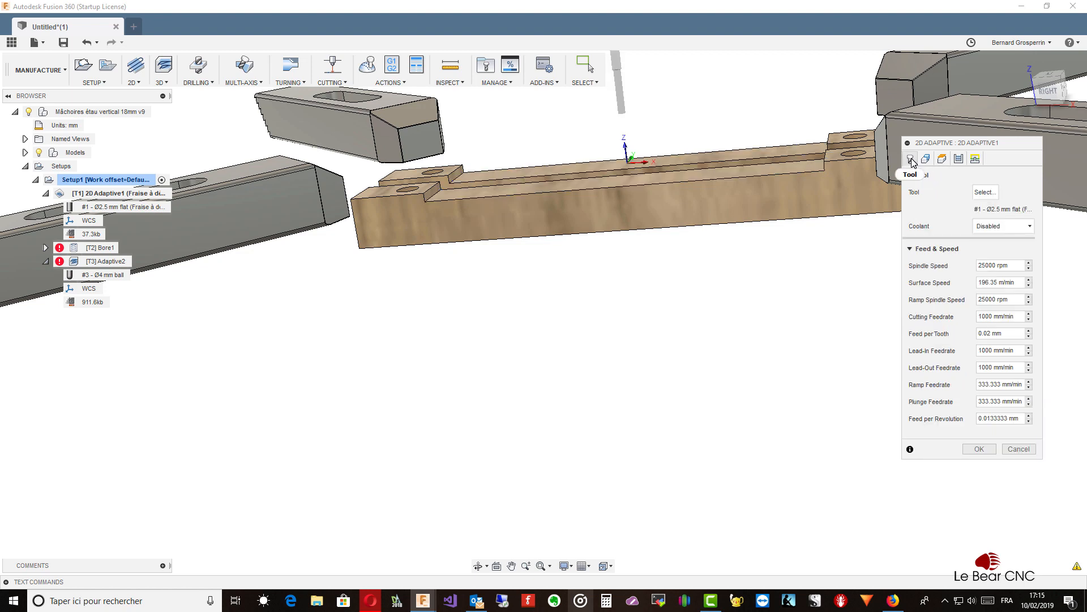
pyautogui.click(959, 159)
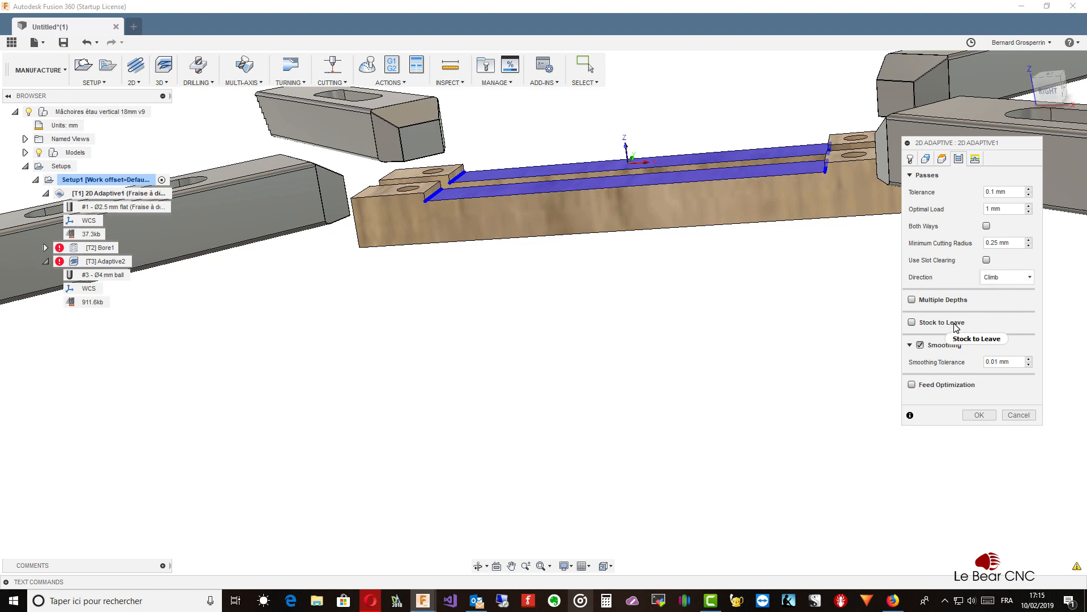
pyautogui.moveTo(956, 327)
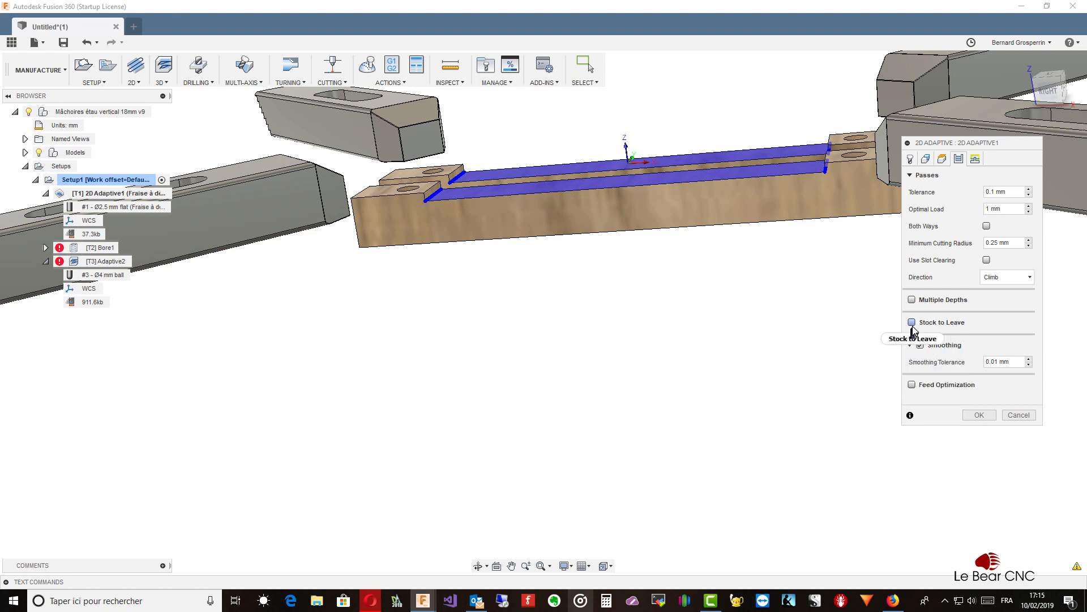
pyautogui.moveTo(913, 326)
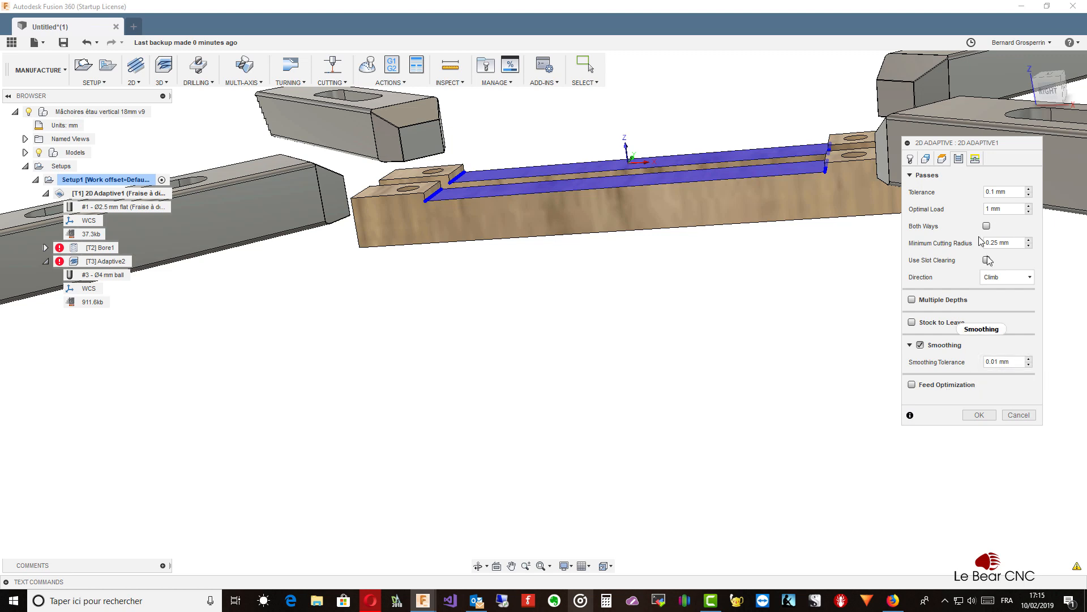
# - Set the 2D Adaptive1 retraction policy to Minimum retraction, keep the Helix ramp type, and regenerate the toolpath
pyautogui.click(975, 160)
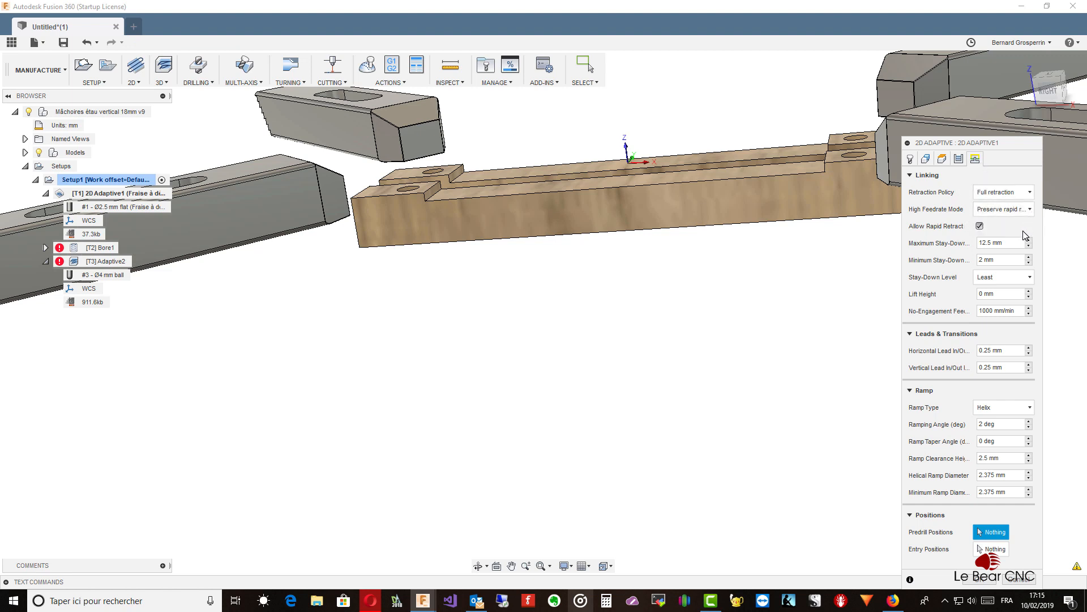
pyautogui.click(1032, 198)
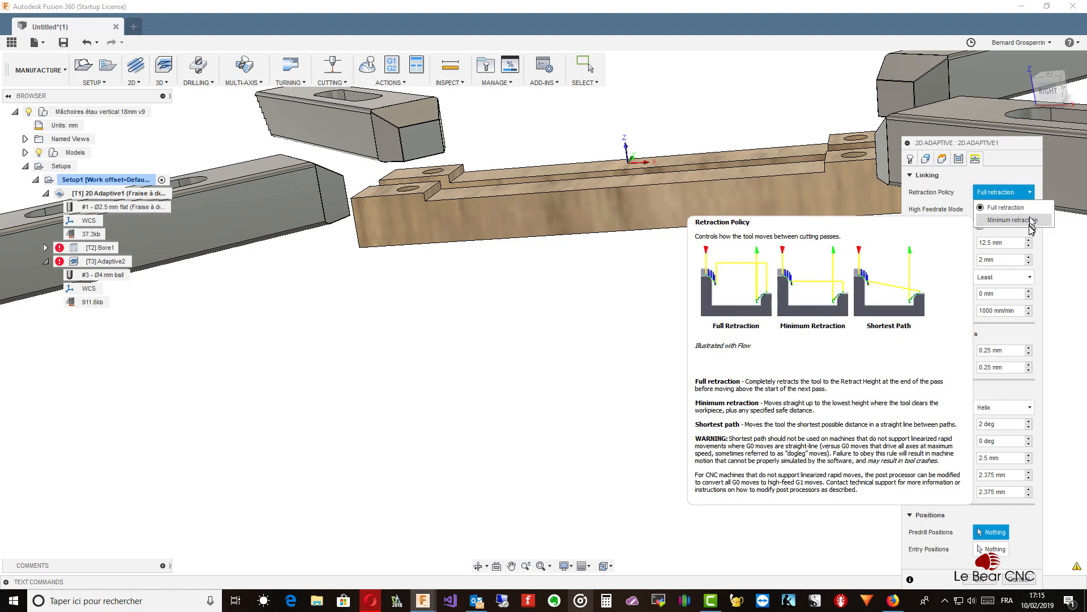
pyautogui.click(1031, 220)
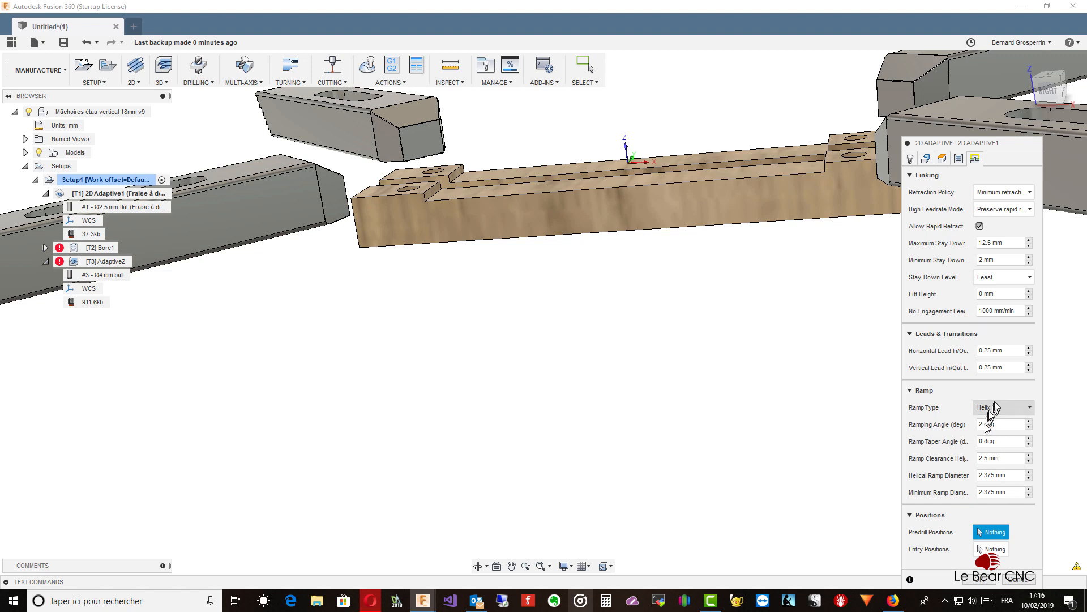
pyautogui.click(1031, 408)
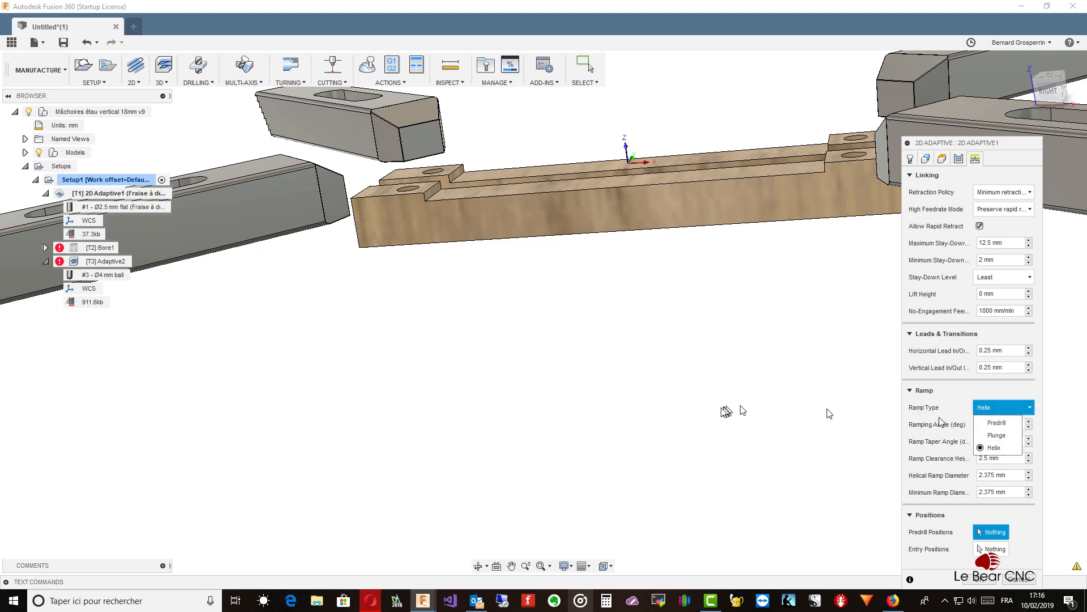
pyautogui.click(719, 408)
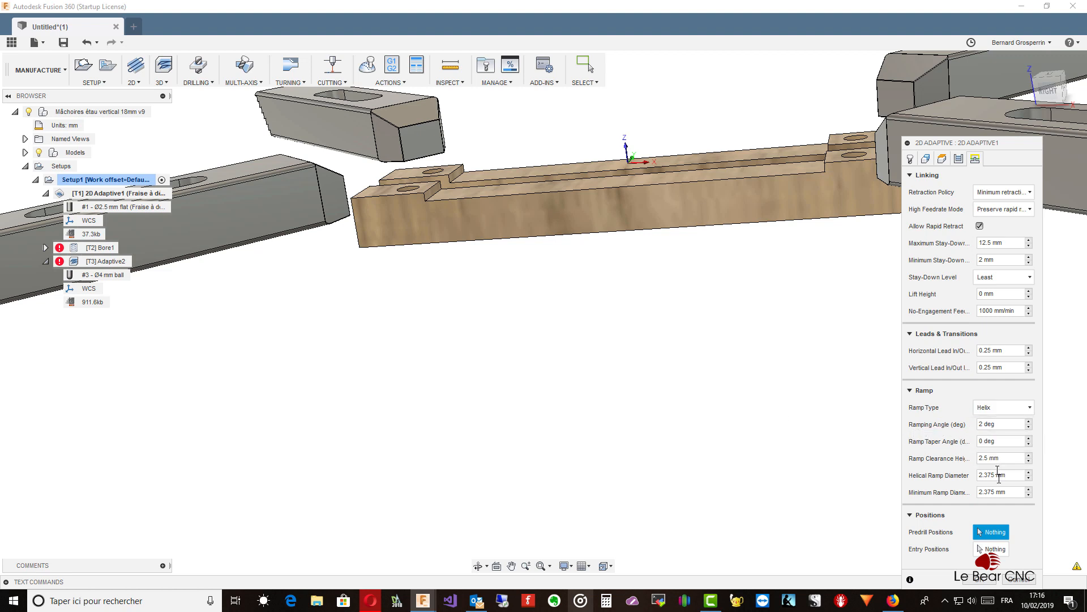
pyautogui.click(985, 580)
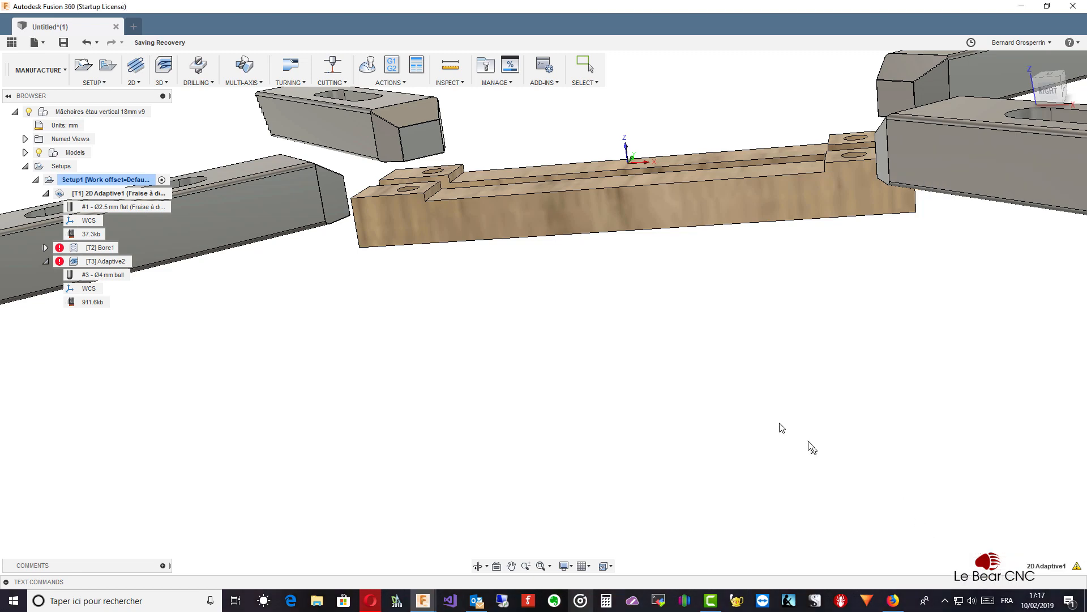
# - Examine the regenerated 2D adaptive toolpath over the recesses of both jaws from above
pyautogui.keyDown('shift'); pyautogui.moveTo(615, 324); pyautogui.dragTo(599, 225, button='middle'); pyautogui.keyUp('shift')
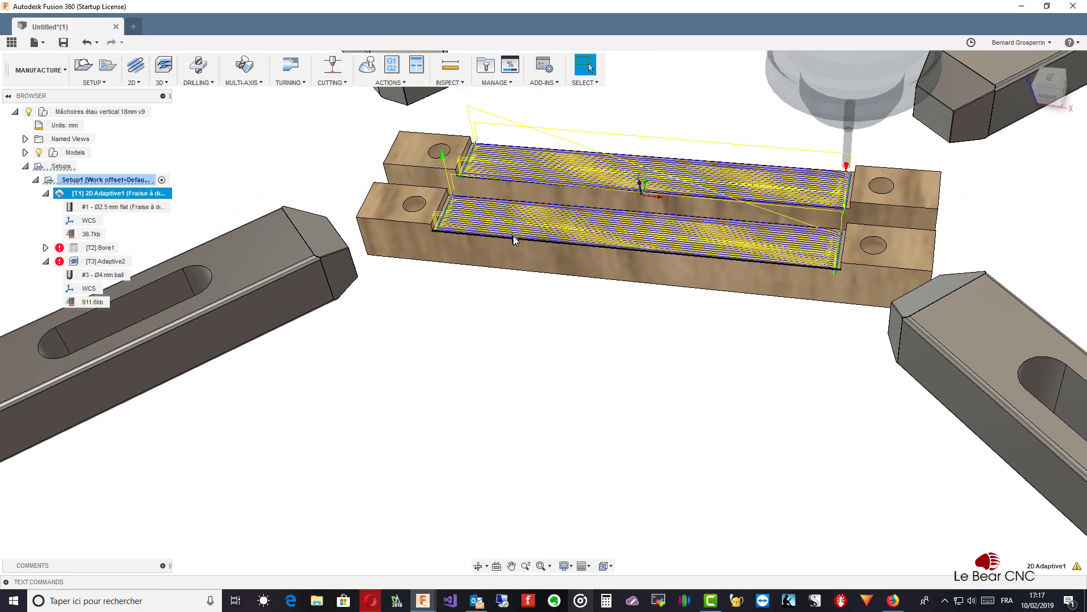
pyautogui.keyDown('shift'); pyautogui.moveTo(515, 240); pyautogui.dragTo(513, 235, button='middle'); pyautogui.keyUp('shift')
pyautogui.scroll(4, 514, 240)
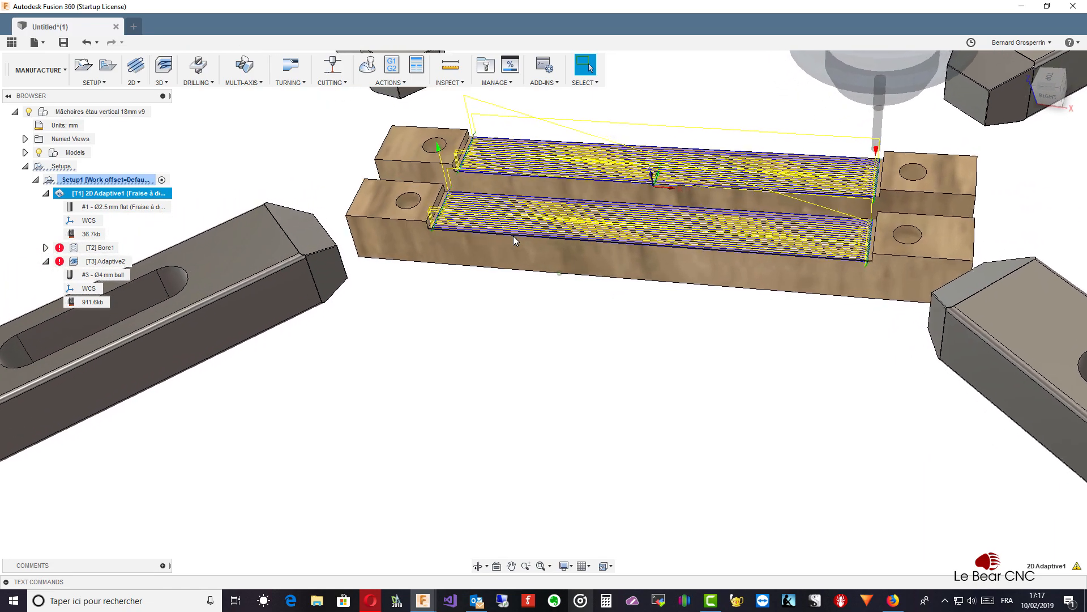
pyautogui.scroll(4, 514, 240)
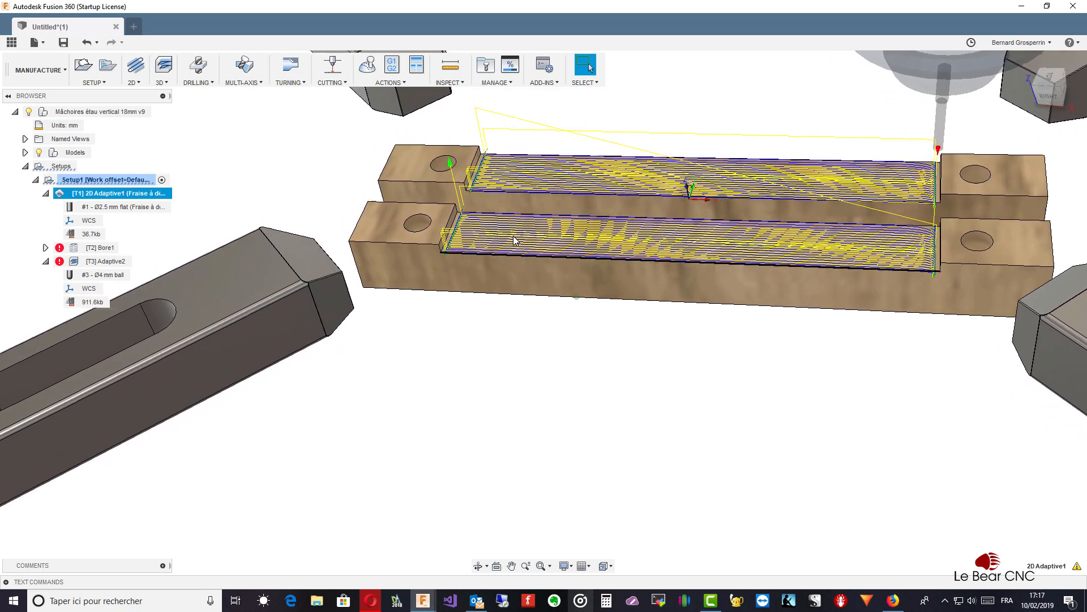
# - Simulate 2D Adaptive1 with the stock shown and the toolpath hidden, check the recesses cut for both jaws, and close the simulation
pyautogui.scroll(3, 514, 240)
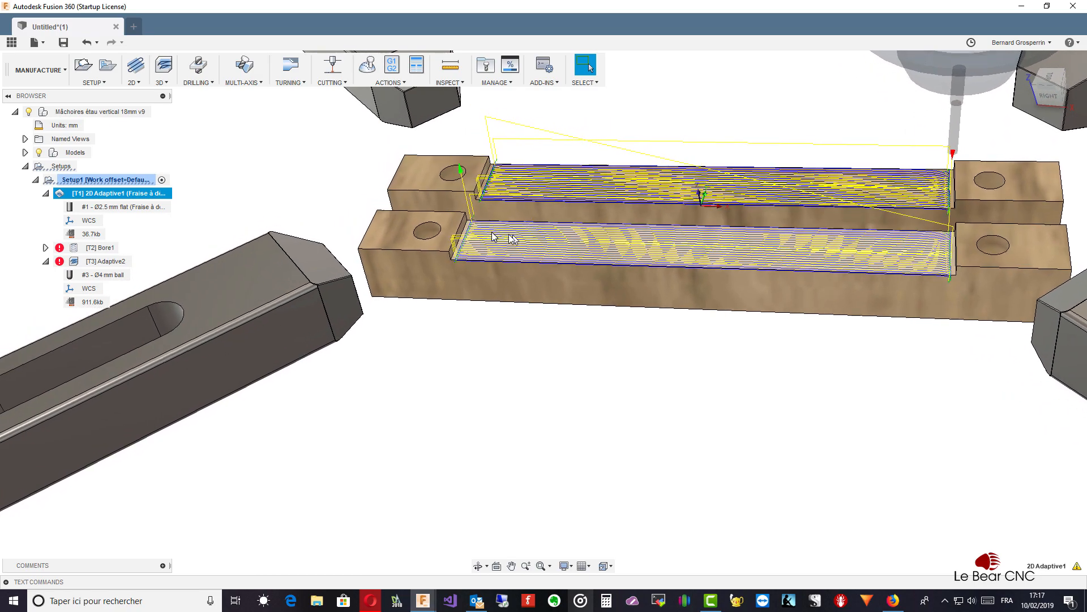
pyautogui.rightClick(130, 200)
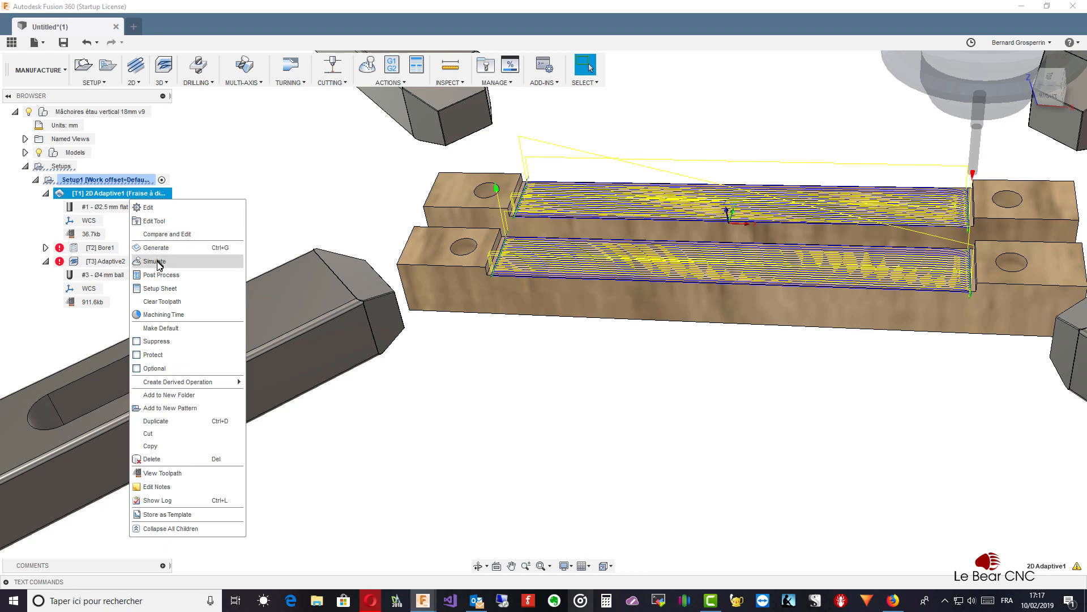
pyautogui.click(155, 261)
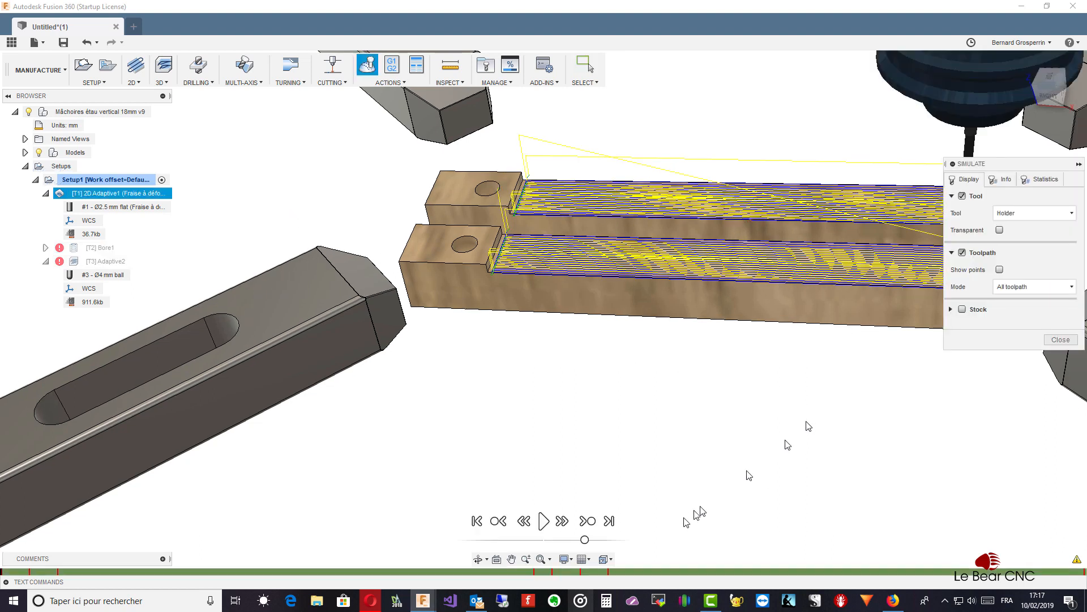
pyautogui.click(962, 309)
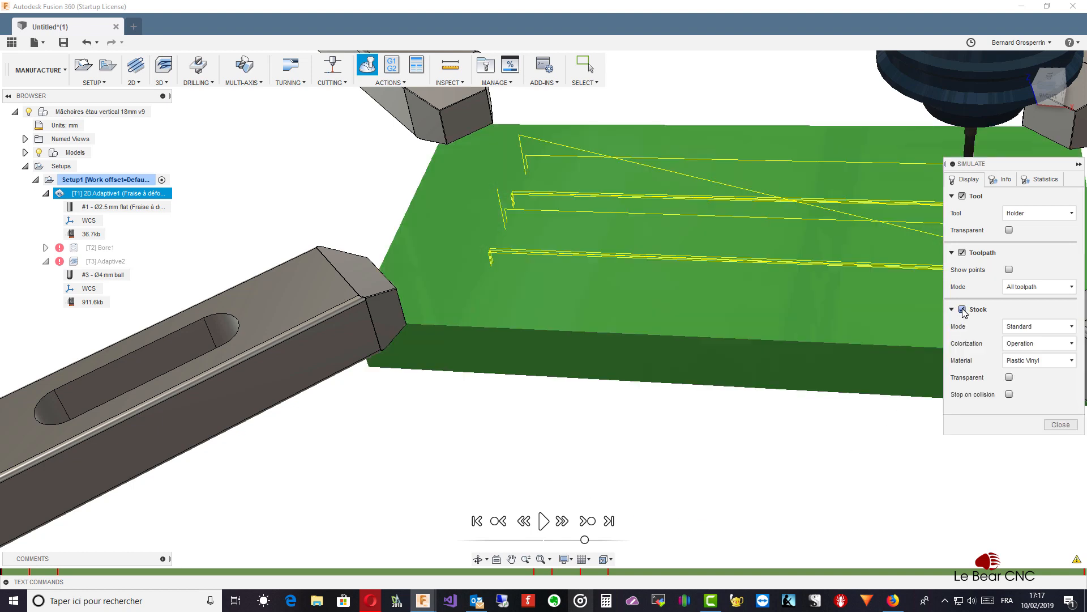
pyautogui.click(962, 253)
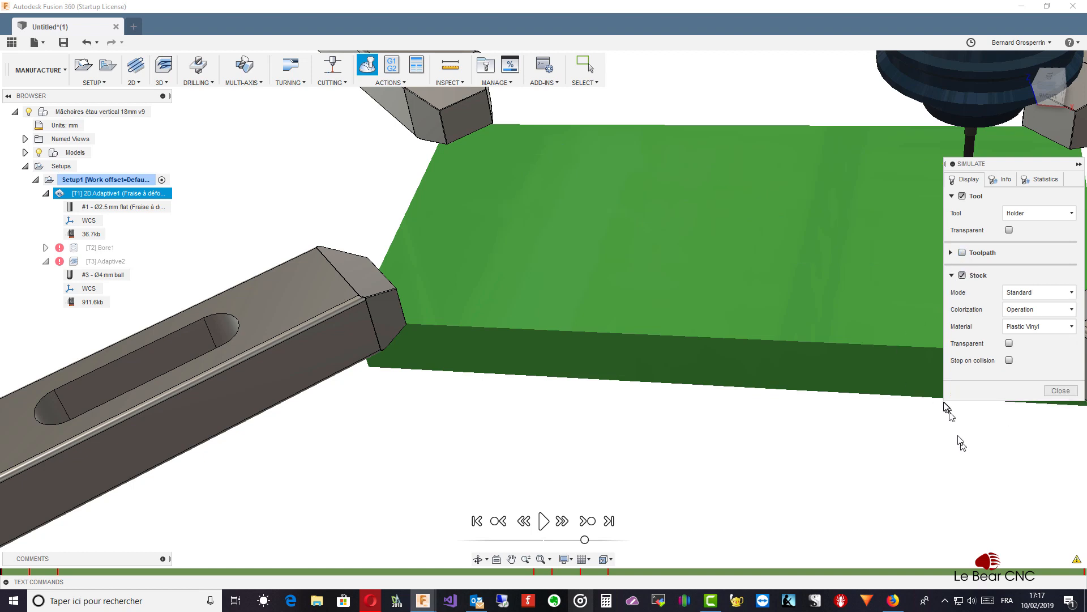
pyautogui.moveTo(1002, 166); pyautogui.dragTo(1045, 257)
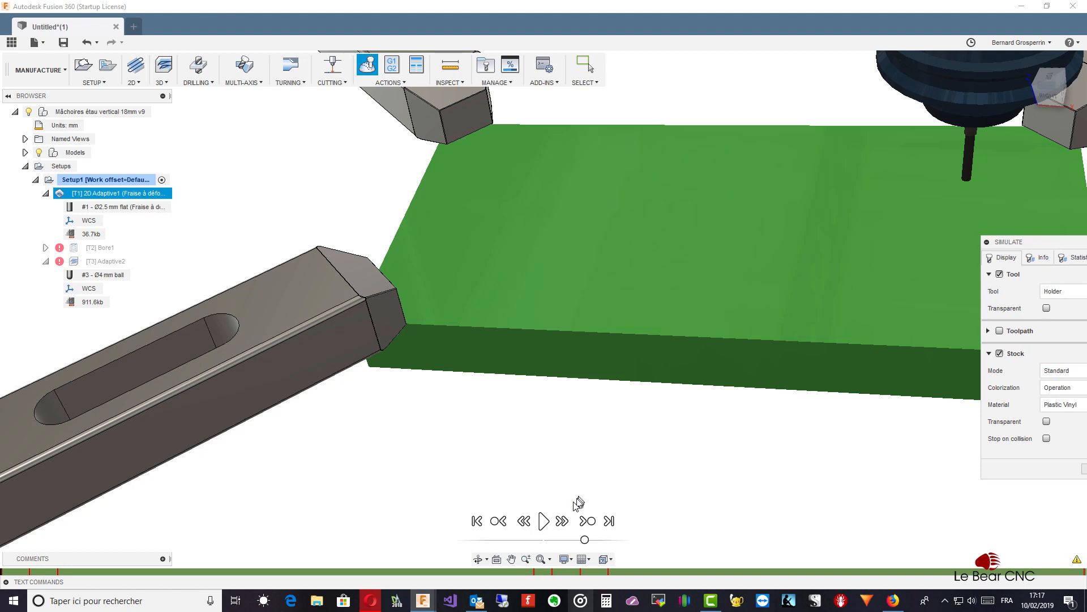
pyautogui.click(542, 521)
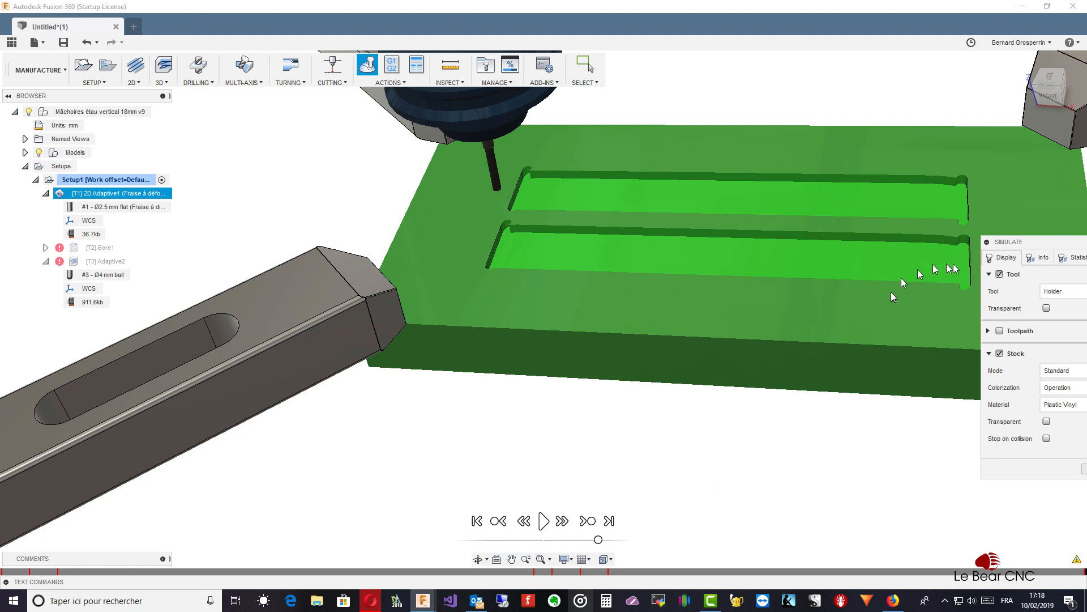
pyautogui.moveTo(1042, 245); pyautogui.dragTo(959, 253)
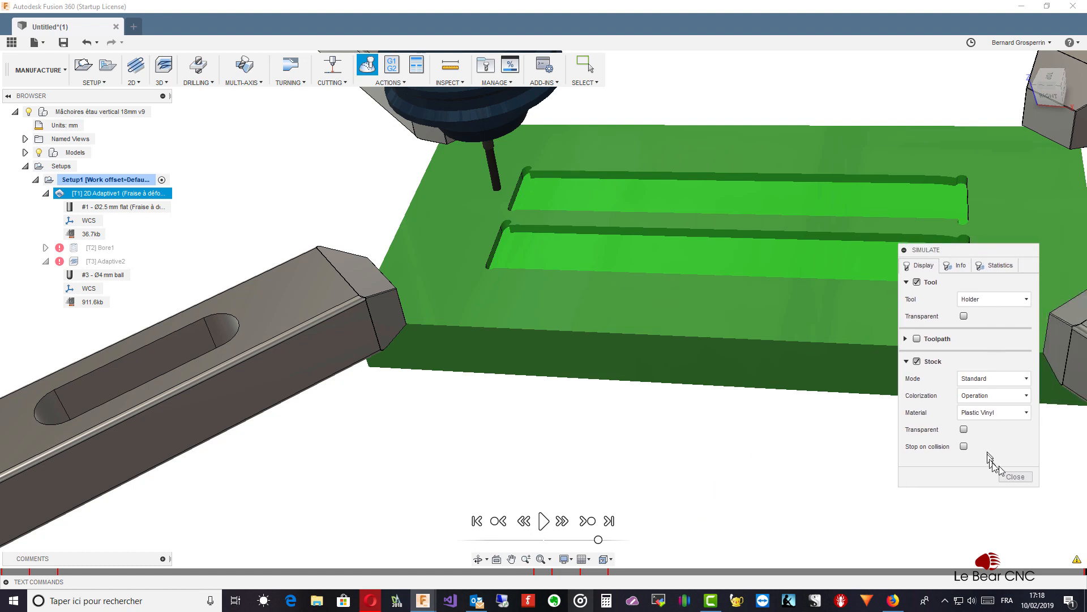
pyautogui.click(1014, 477)
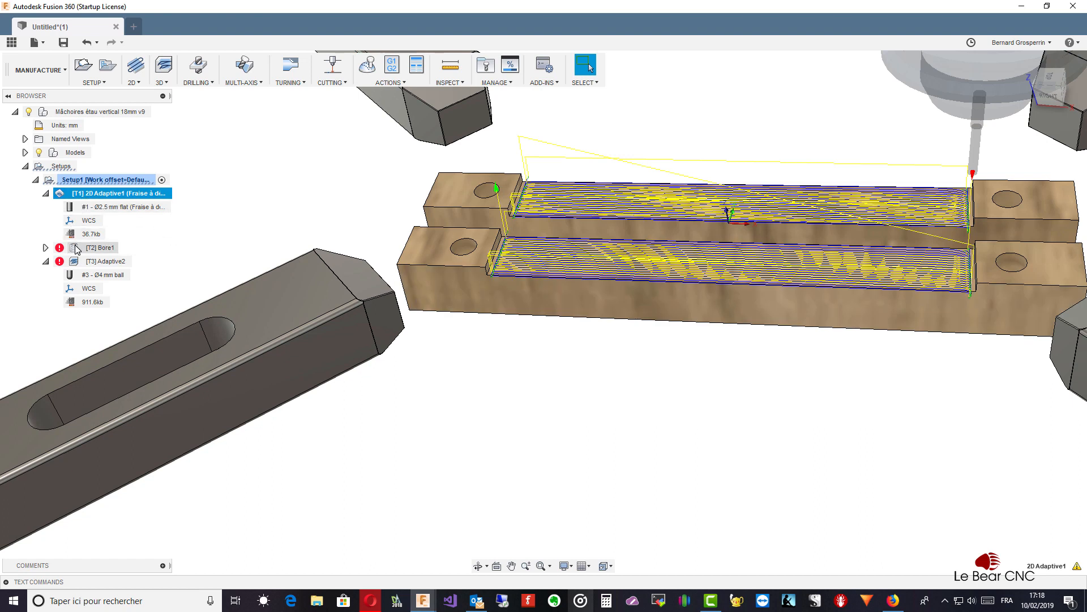
# - Select the Bore1 operation to view its toolpath and measure the diameter of the hole at the front jaw's left end
pyautogui.click(76, 249)
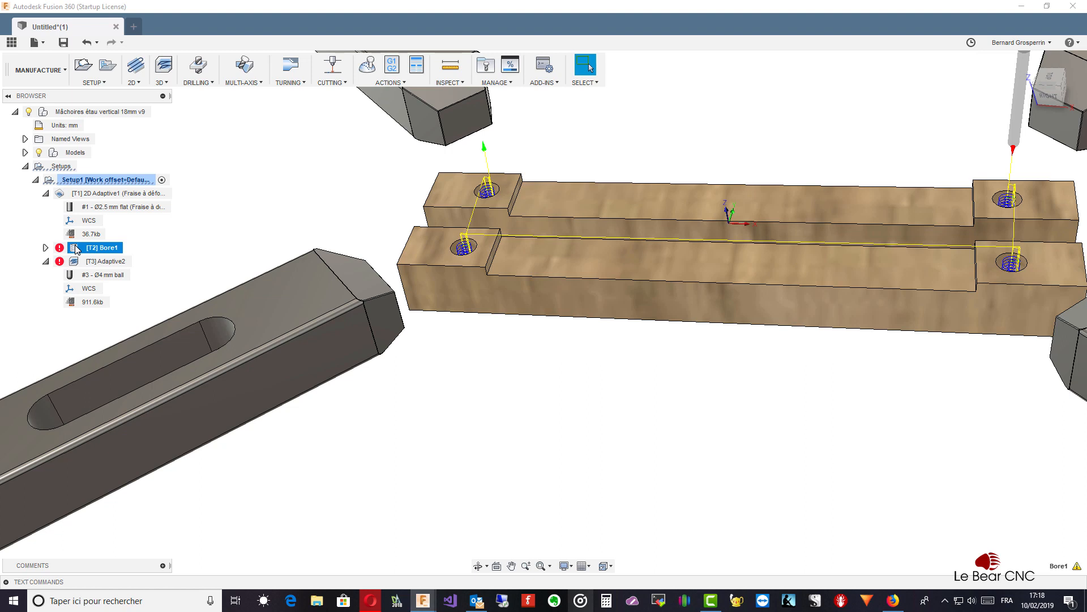
pyautogui.rightClick(77, 250)
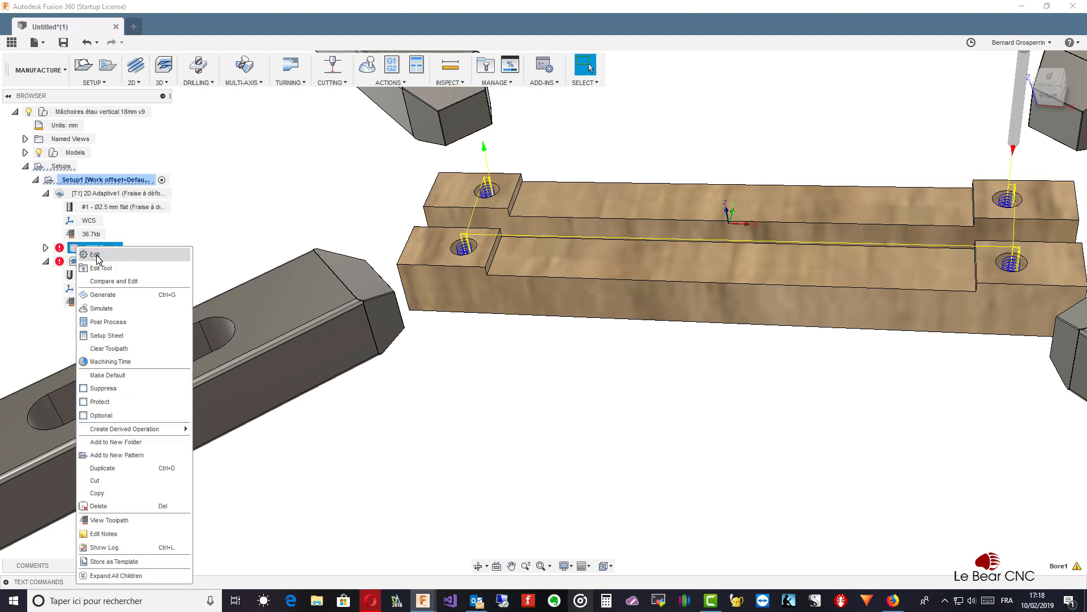
pyautogui.click(186, 218)
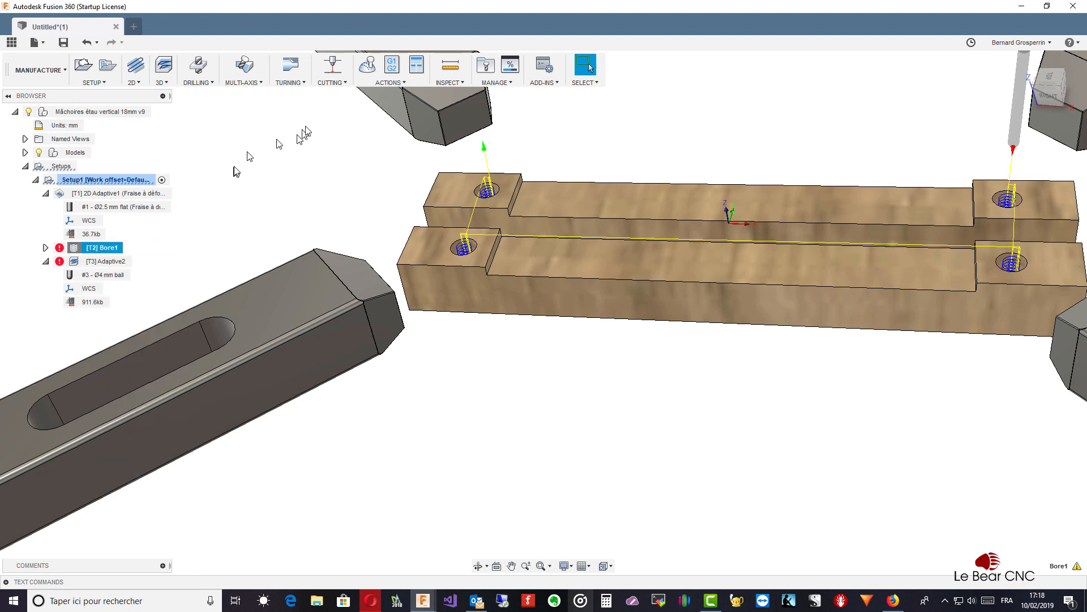
pyautogui.click(450, 65)
pyautogui.click(462, 254)
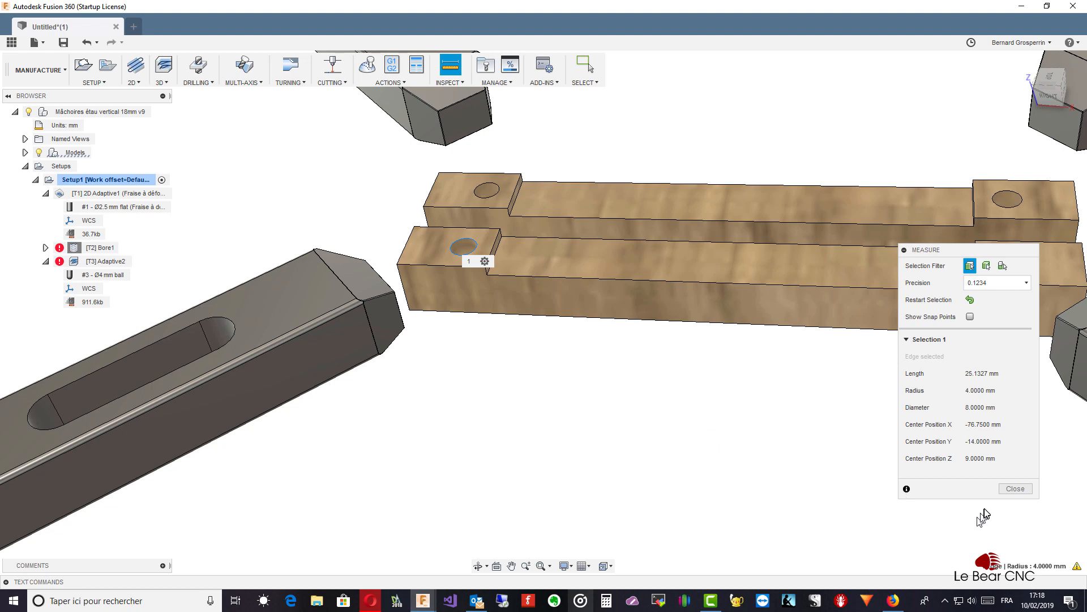
pyautogui.click(1014, 488)
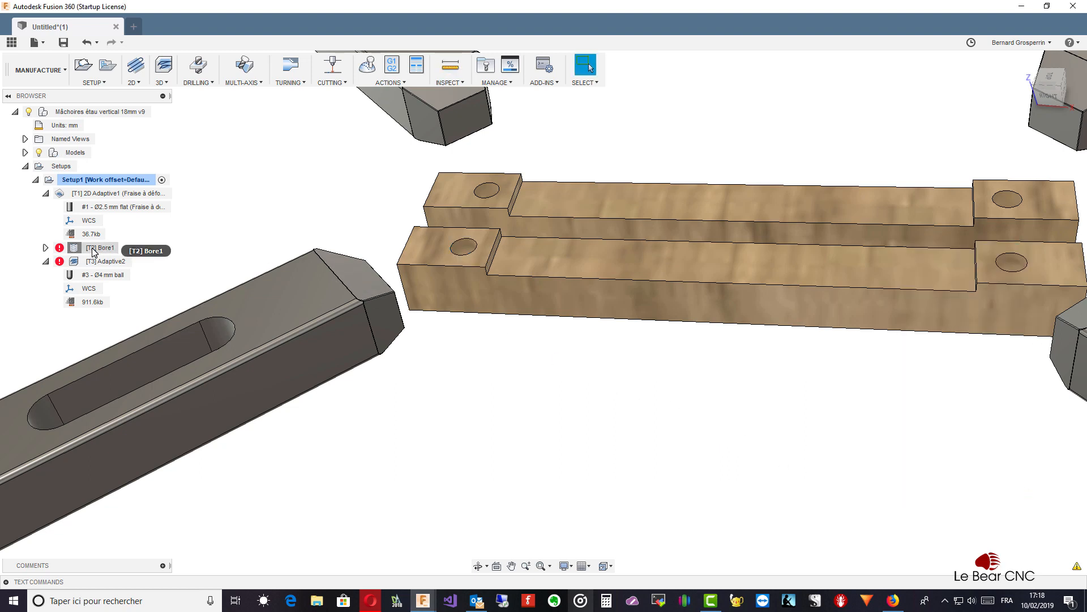
# - Open Bore1 for editing, review its tool and selected hole faces, and set the bottom height offset to -0.2 mm from stock bottom
pyautogui.rightClick(93, 251)
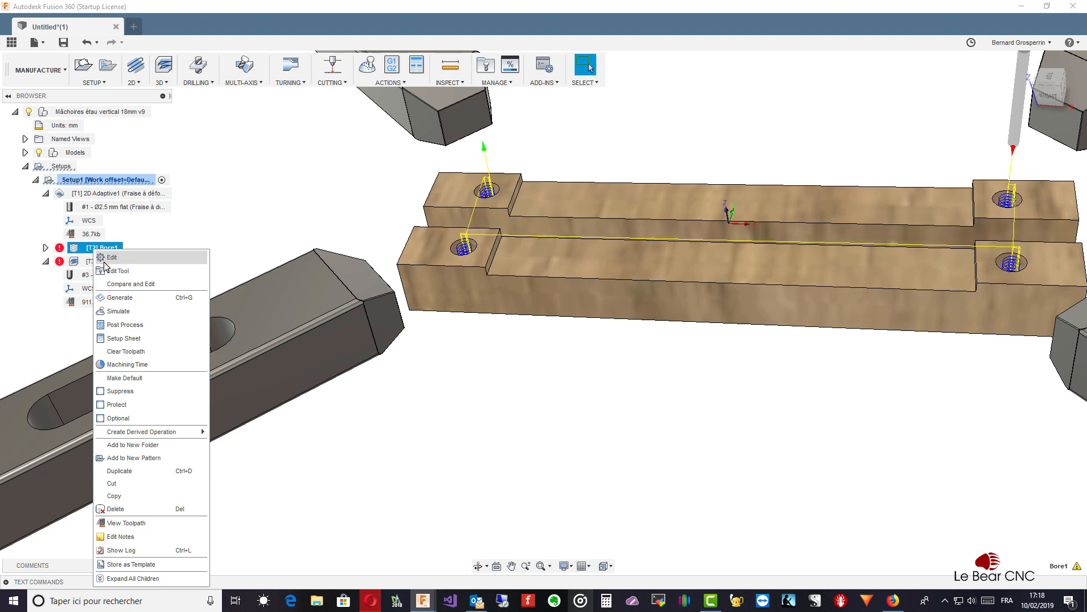
pyautogui.click(106, 258)
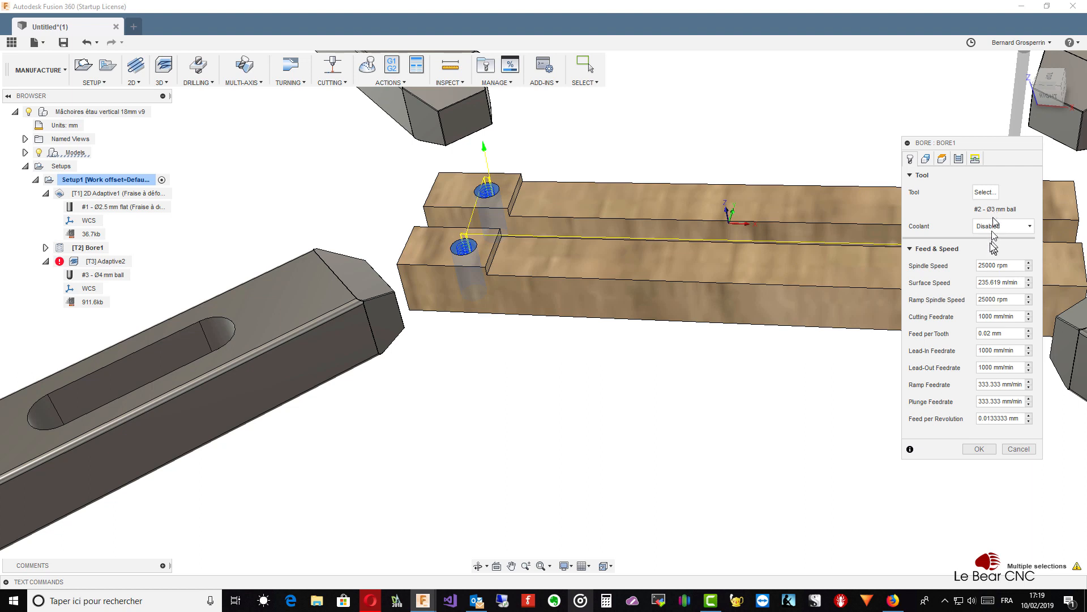
pyautogui.click(926, 159)
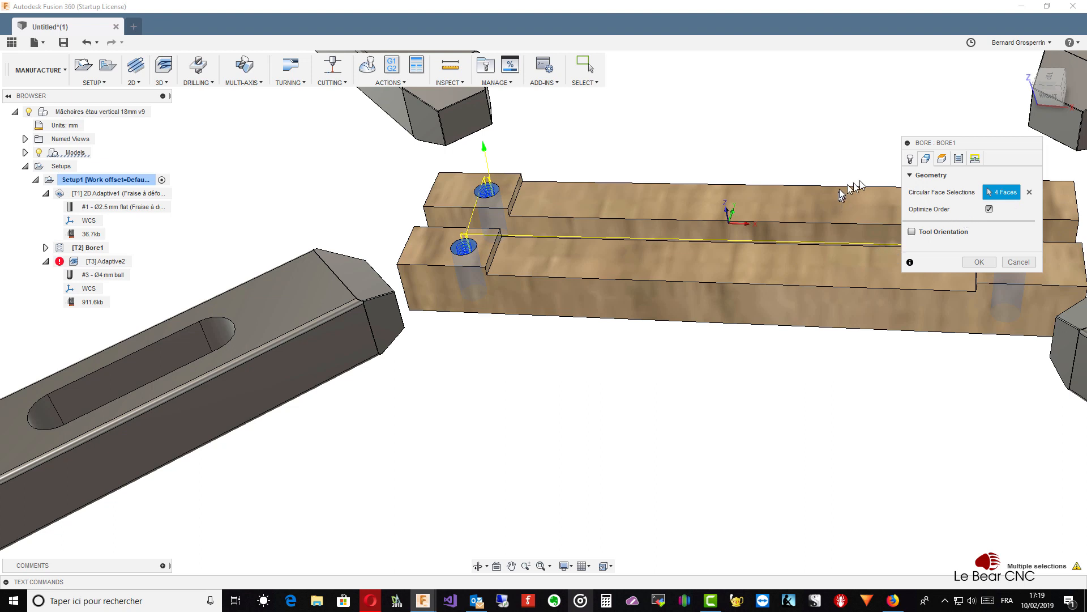
pyautogui.click(942, 159)
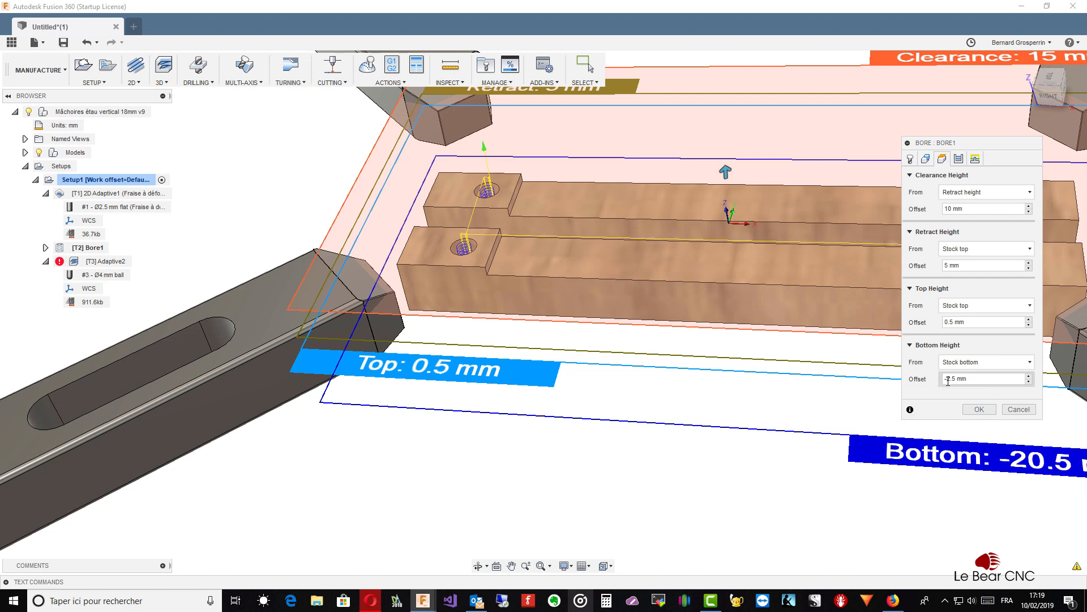
pyautogui.moveTo(947, 379); pyautogui.dragTo(957, 380)
pyautogui.press('BackSpace')
pyautogui.press('BackSpace')
pyautogui.press('BackSpace')
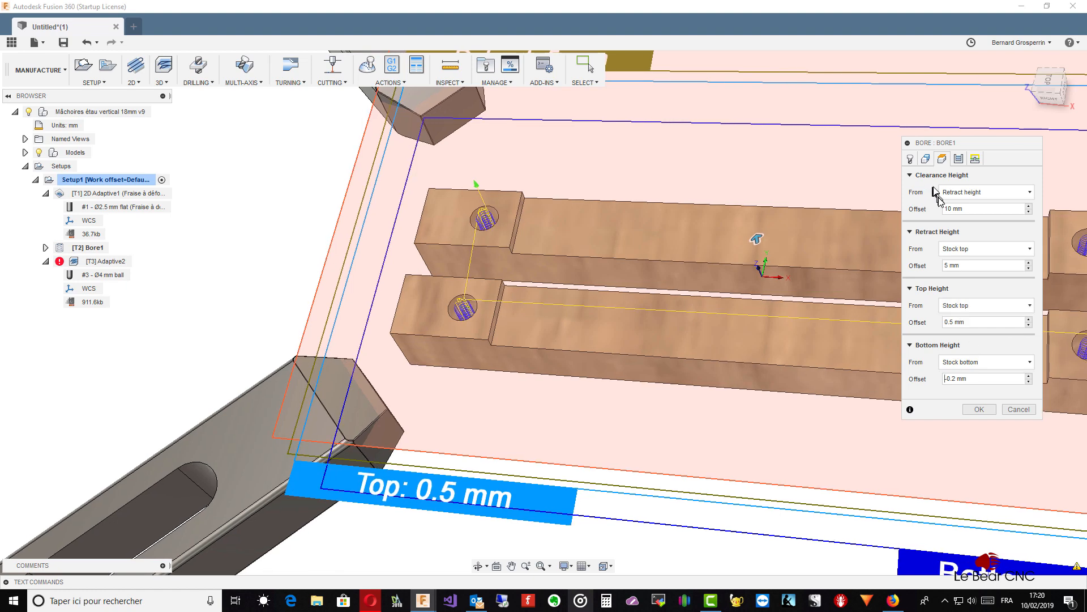
# - Set the Bore1 passes to a 1.5 mm stepover and a 0.5 mm finishing stepover, keeping 2 stepovers
pyautogui.click(959, 160)
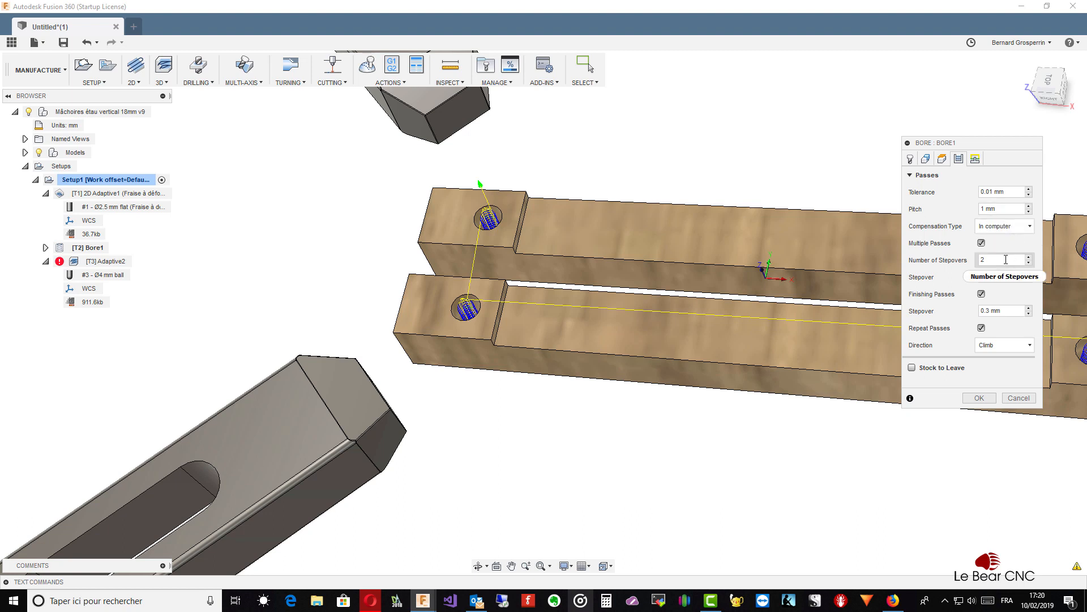
pyautogui.moveTo(1001, 263)
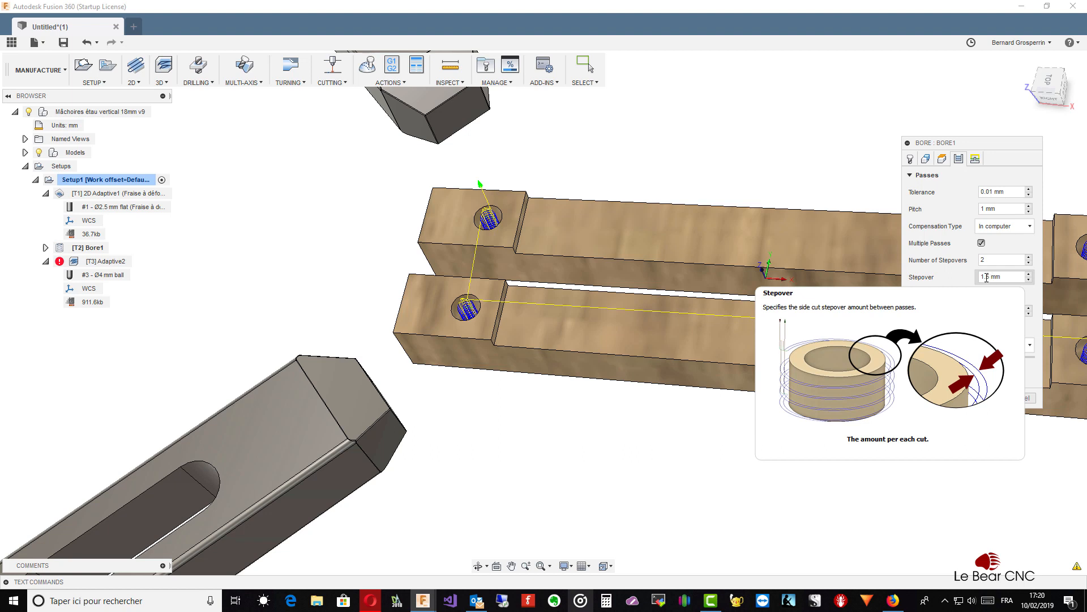
pyautogui.moveTo(987, 276); pyautogui.dragTo(993, 277)
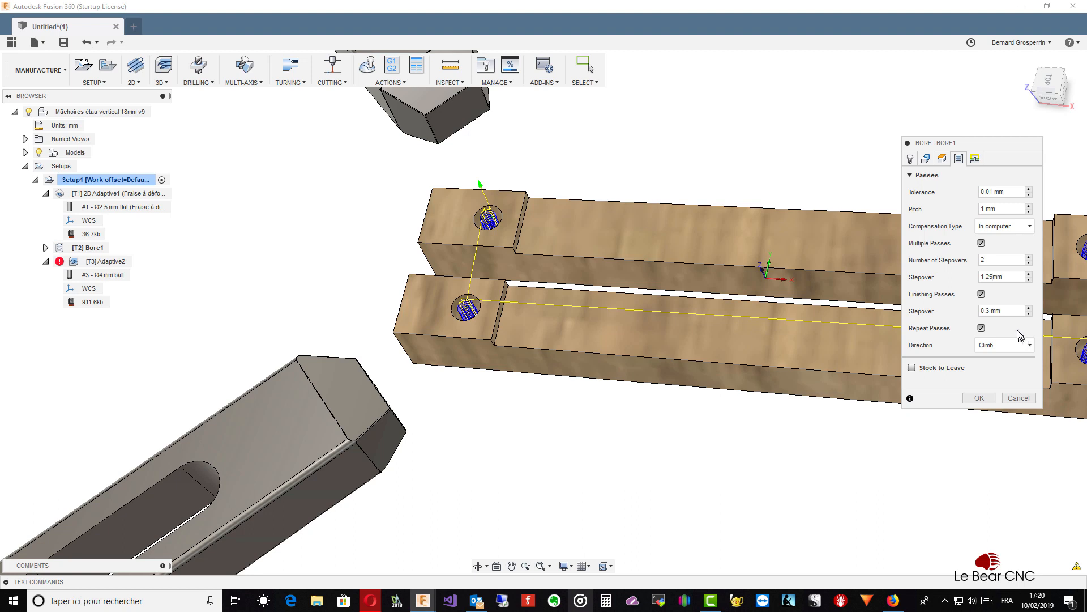
pyautogui.press('BackSpace')
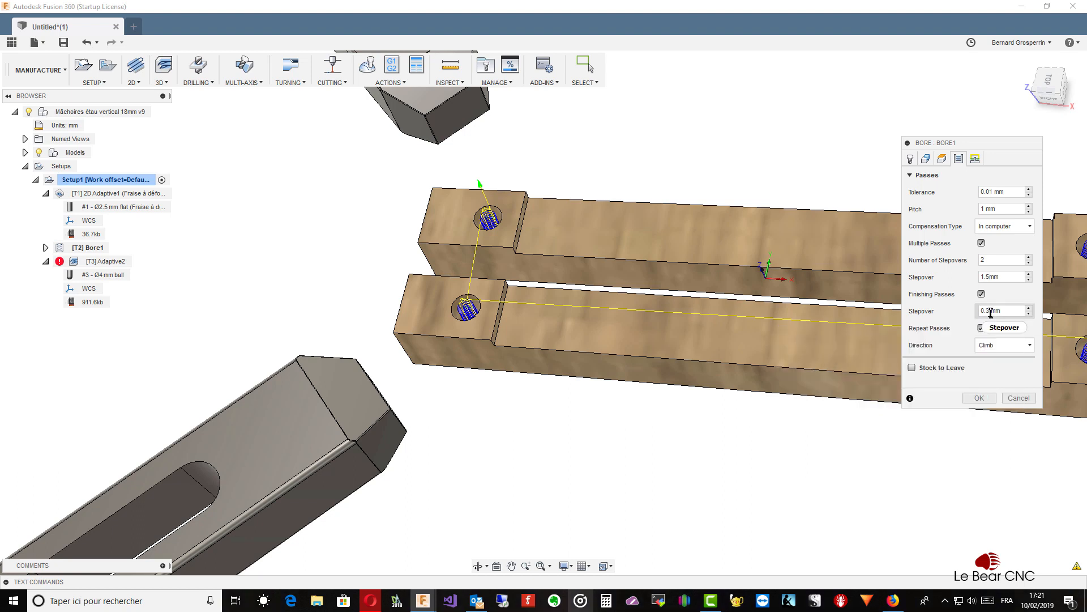
pyautogui.moveTo(987, 311); pyautogui.dragTo(992, 310)
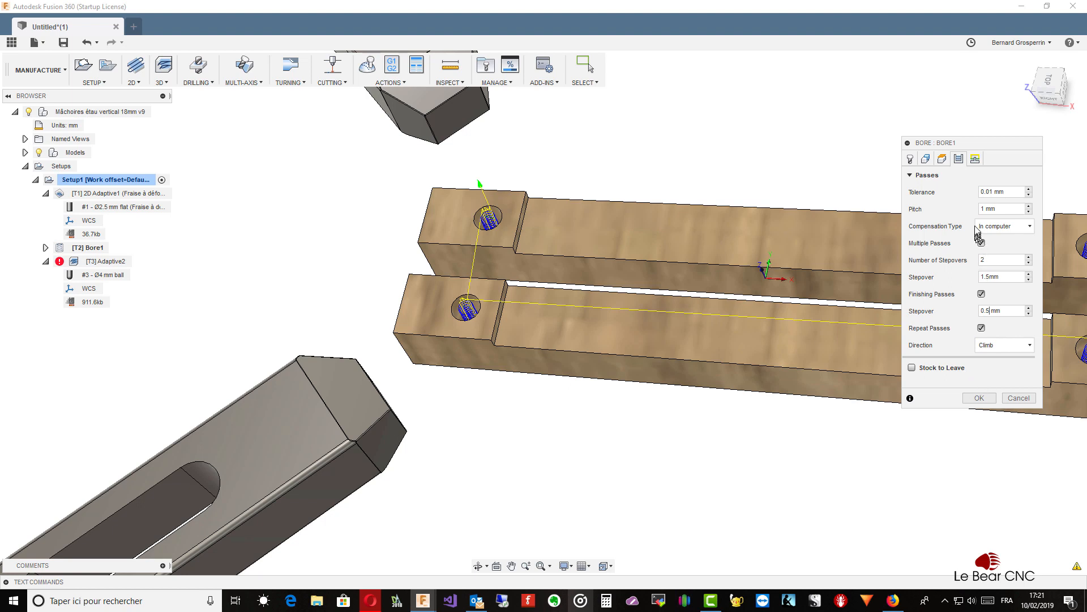
# - Review the Bore1 lead-in radius, enable Lead To Center, and regenerate the bore toolpath
pyautogui.click(975, 159)
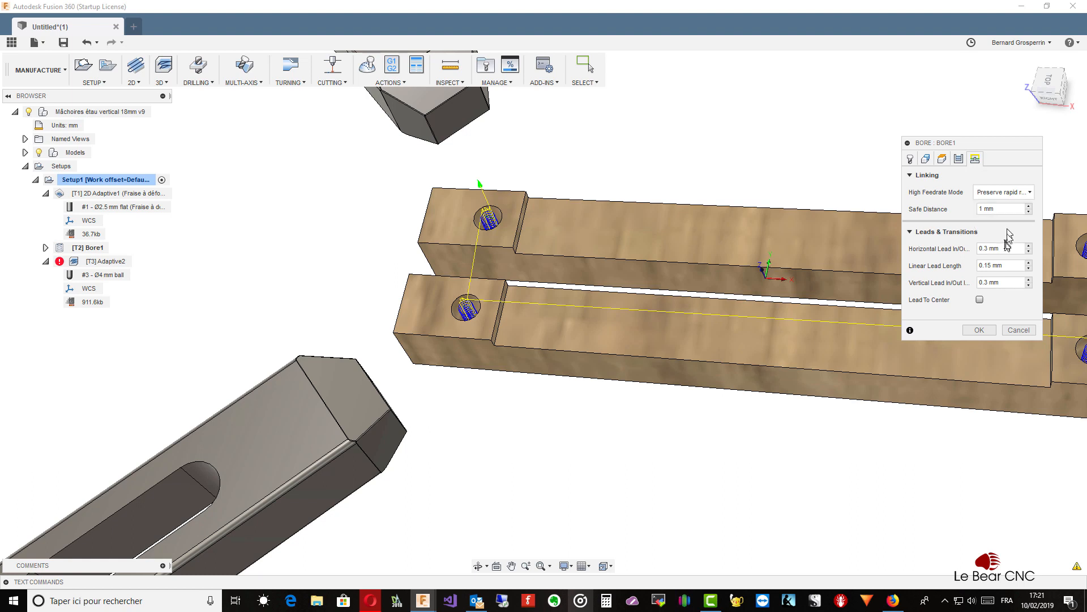
pyautogui.moveTo(1006, 247)
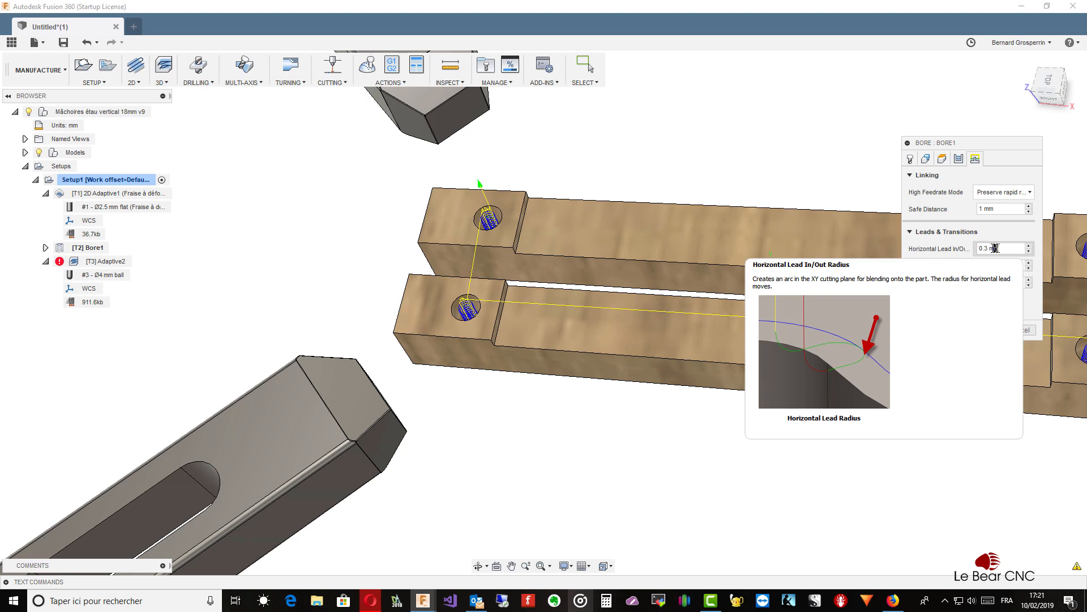
pyautogui.click(986, 248)
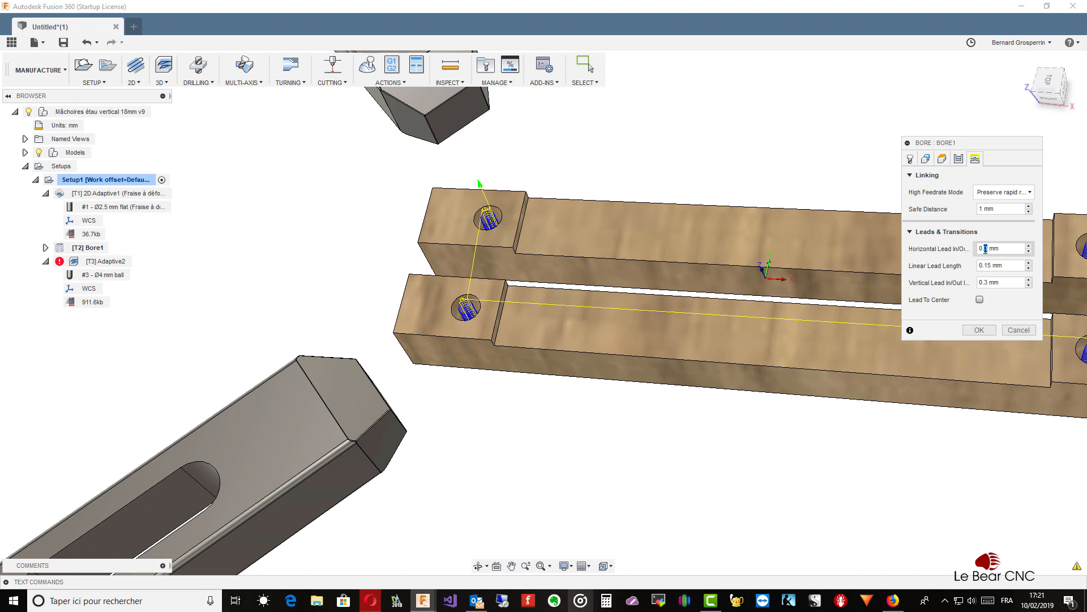
pyautogui.doubleClick(985, 248)
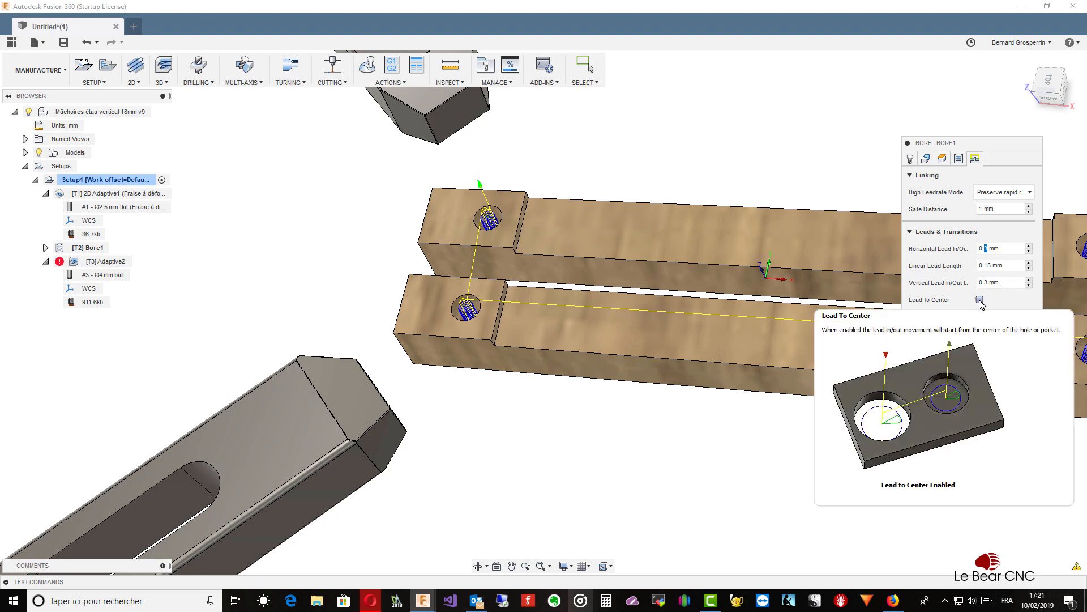
pyautogui.click(980, 301)
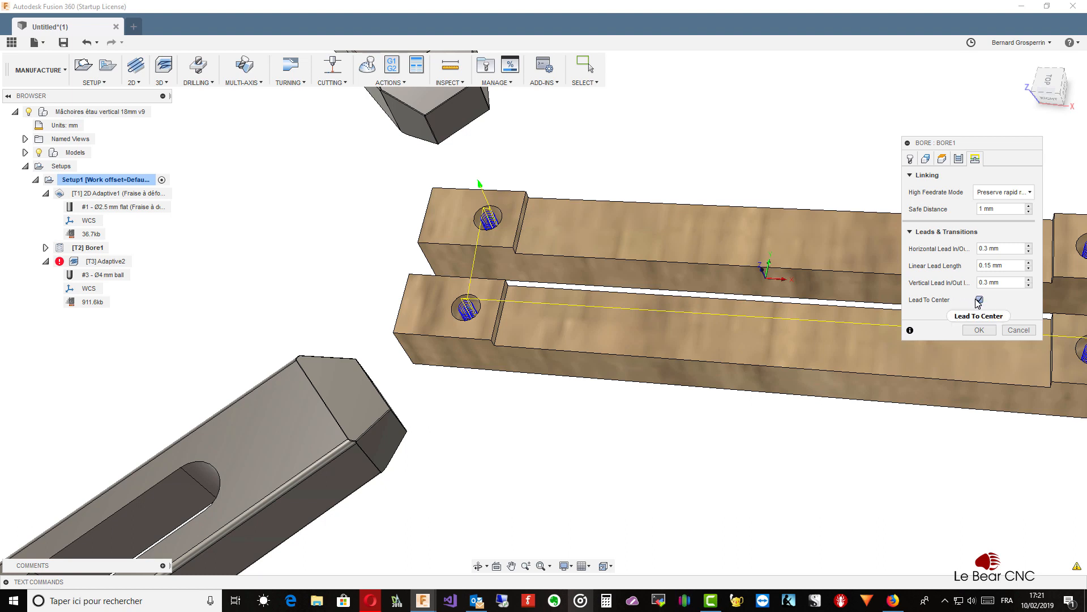
pyautogui.moveTo(979, 302)
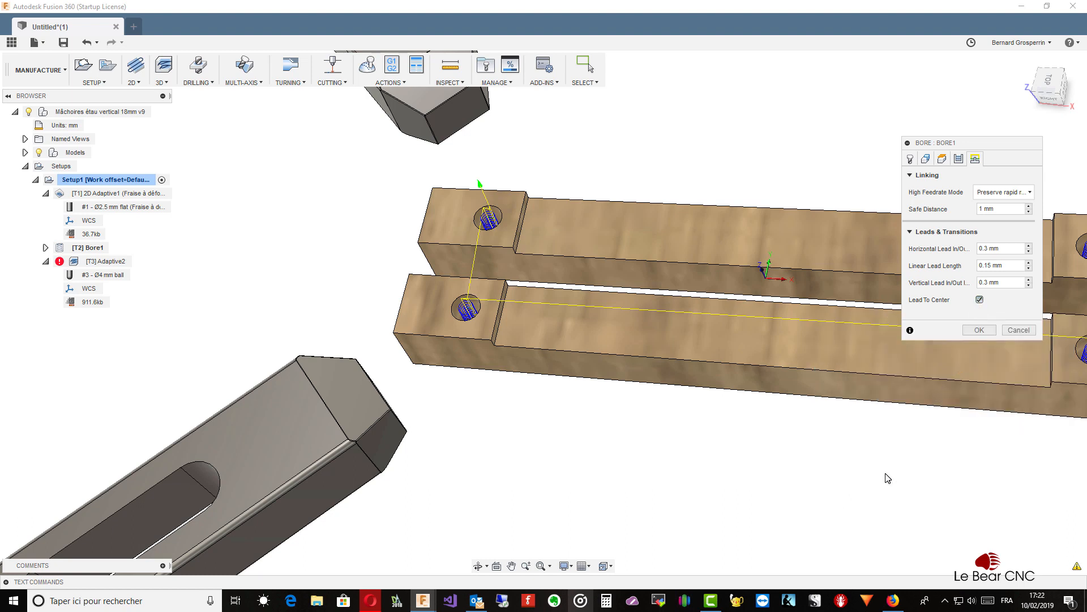
pyautogui.click(974, 329)
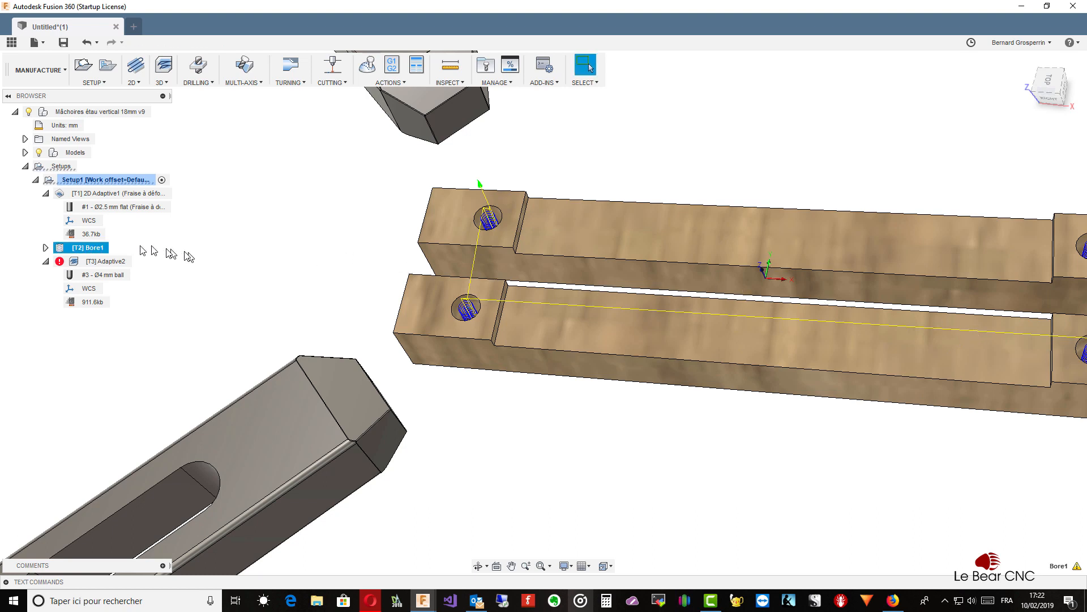
# - Simulate the Bore1 operation on the stock, with the simulation settings moved clear of the four holes
pyautogui.rightClick(101, 249)
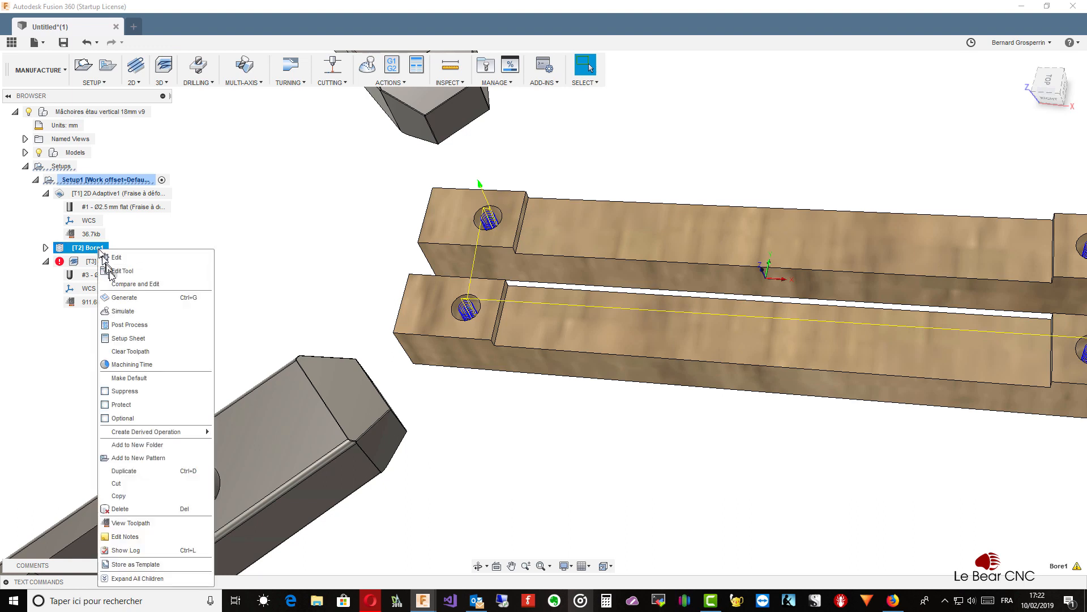
pyautogui.click(126, 313)
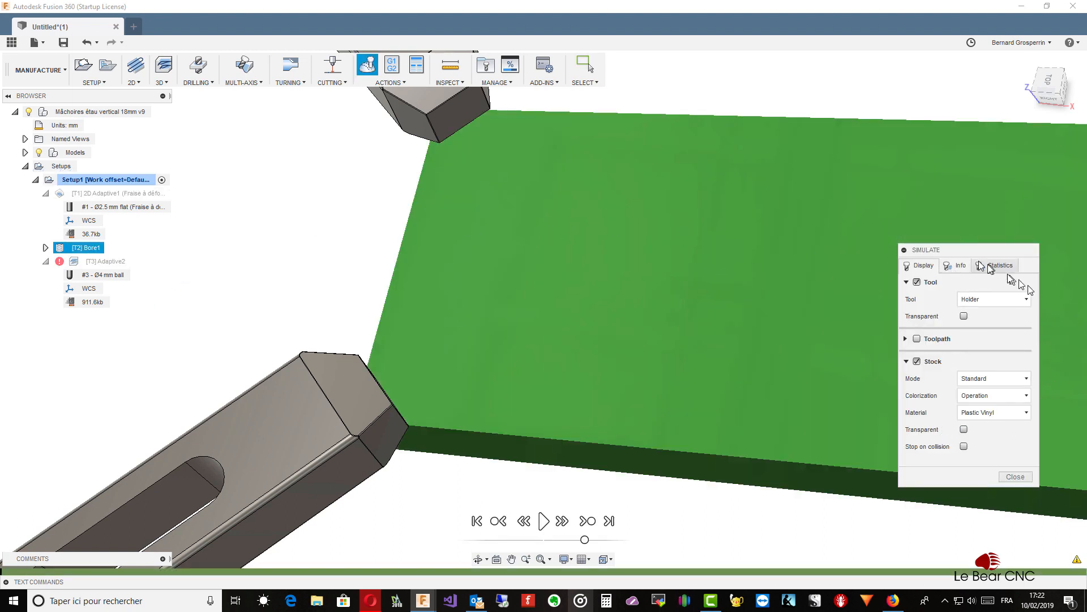
pyautogui.moveTo(973, 255); pyautogui.dragTo(265, 75)
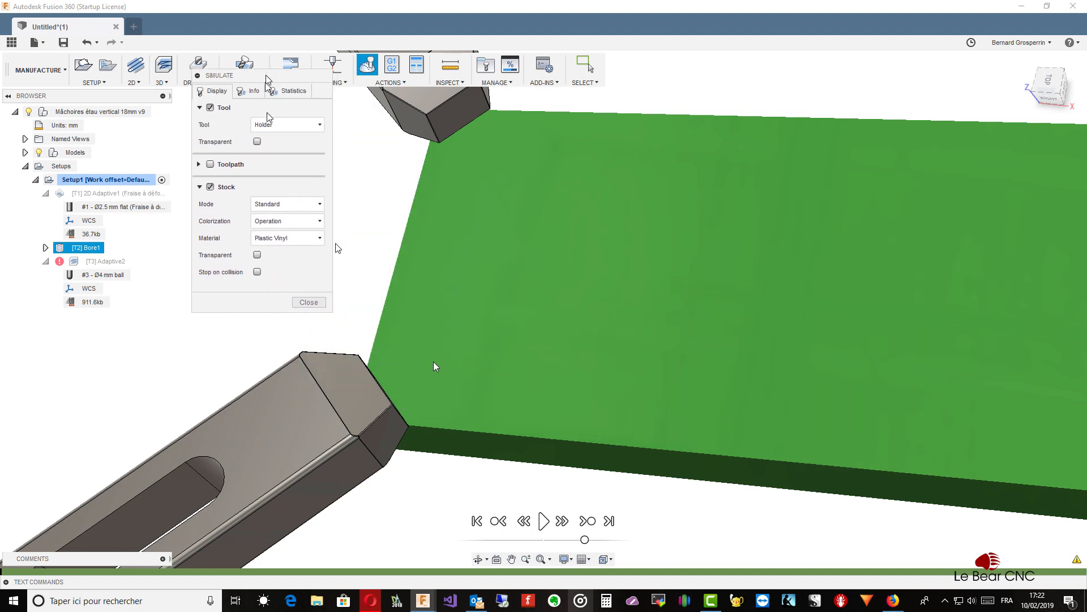
pyautogui.click(545, 522)
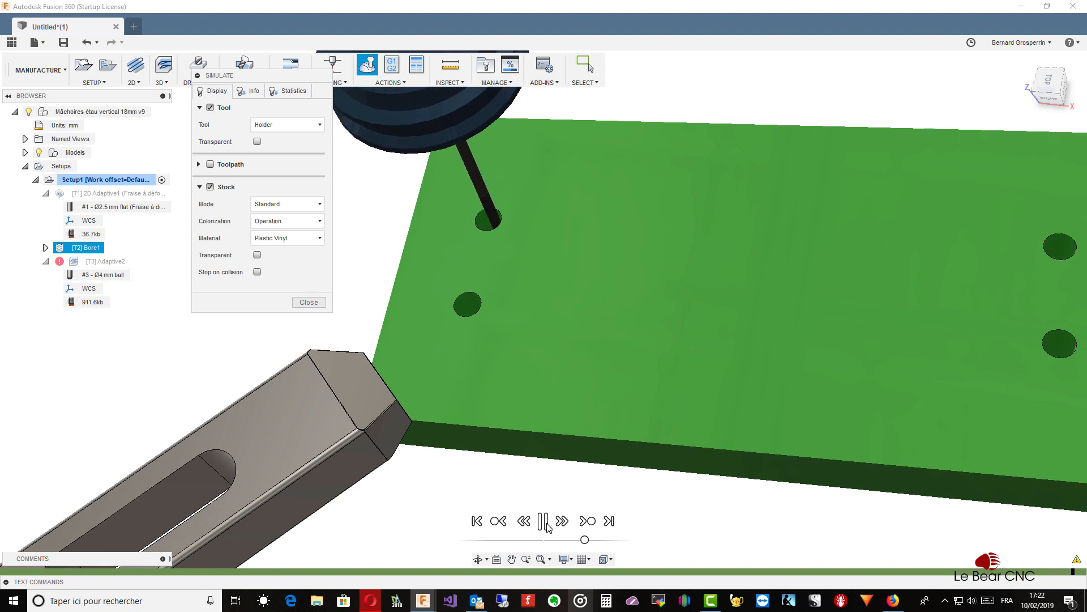
# - Stop and close the bore simulation, and inspect the Bore1 toolpath inside the jaws' holes
pyautogui.click(545, 522)
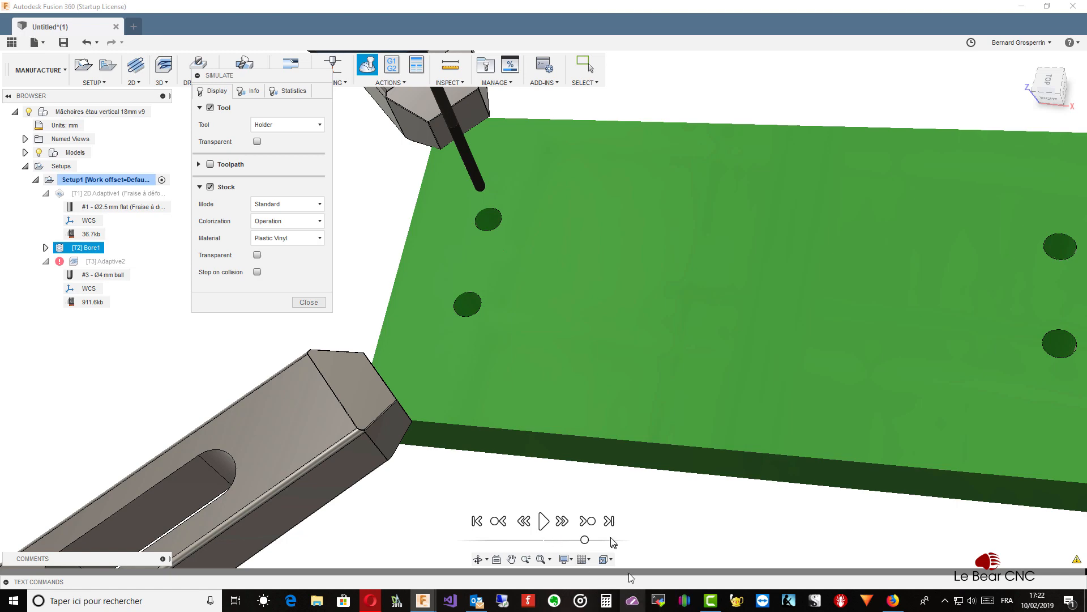
pyautogui.click(309, 303)
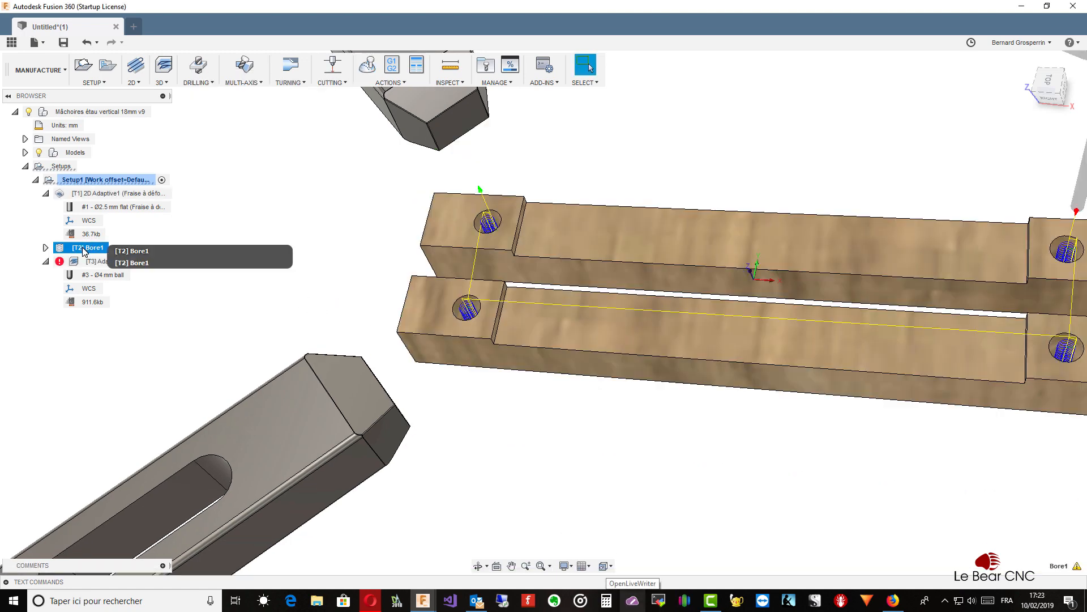
pyautogui.scroll(6, 462, 365)
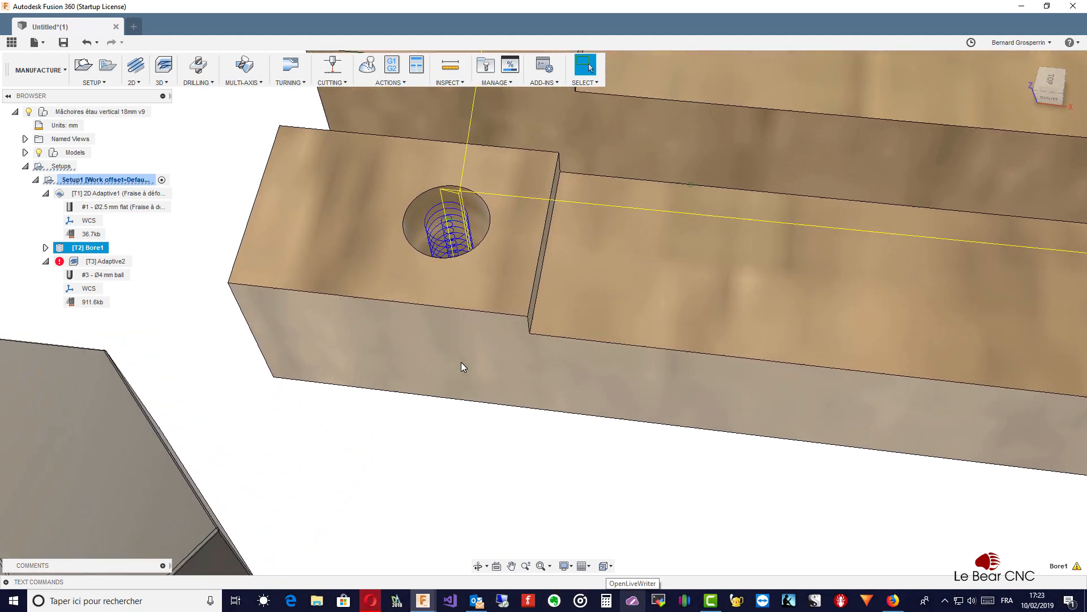
pyautogui.scroll(2, 461, 365)
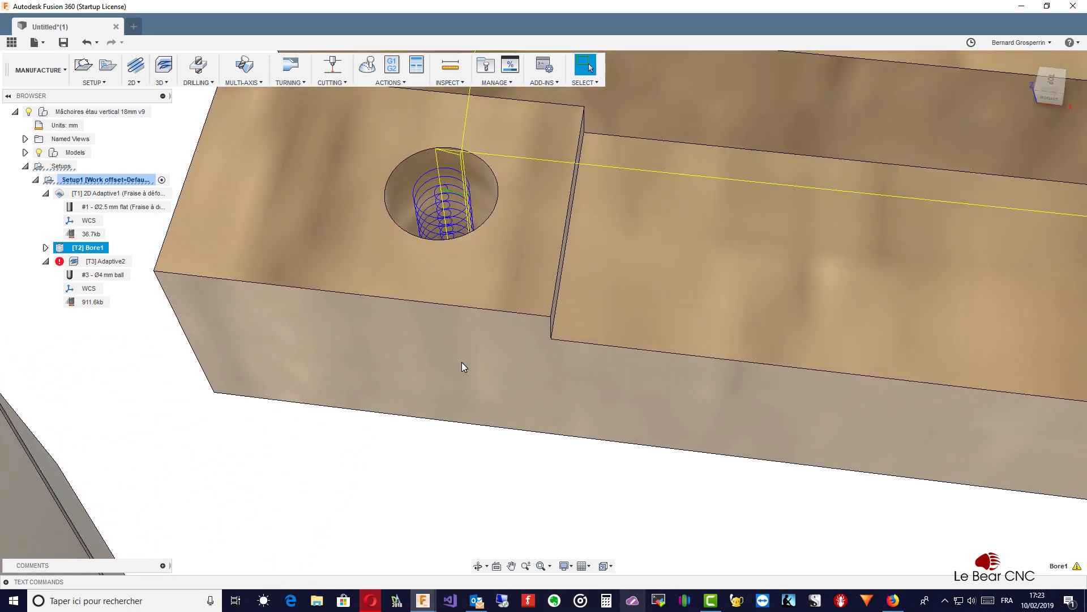
pyautogui.scroll(-10, 461, 362)
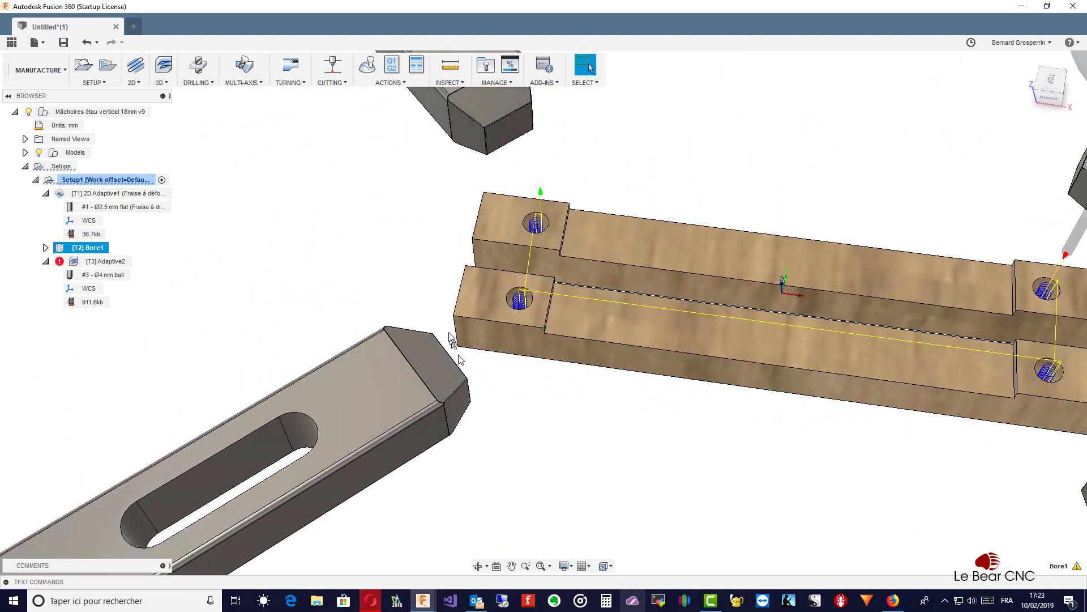
pyautogui.scroll(-3, 453, 340)
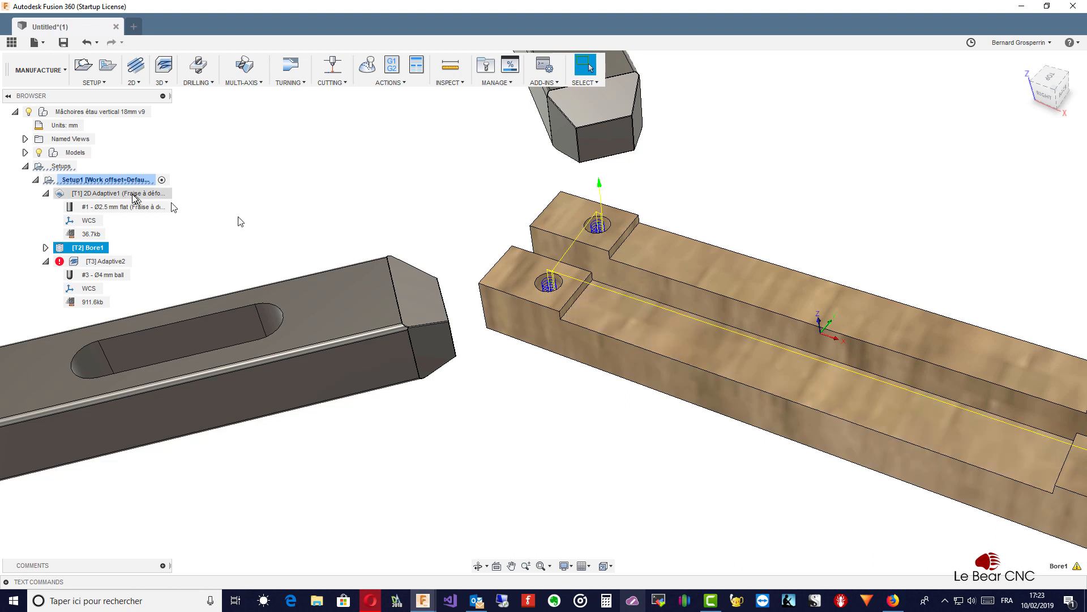
# - Edit 2D Adaptive1 to enable Stock to Leave, adjust the radial allowance, and regenerate its toolpath
pyautogui.rightClick(108, 196)
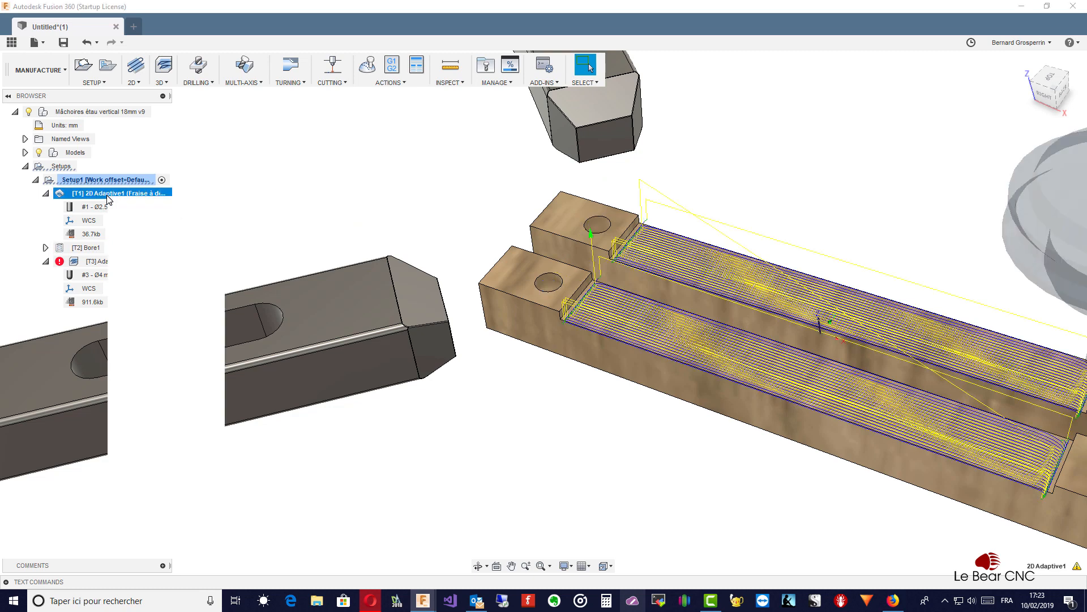
pyautogui.click(122, 205)
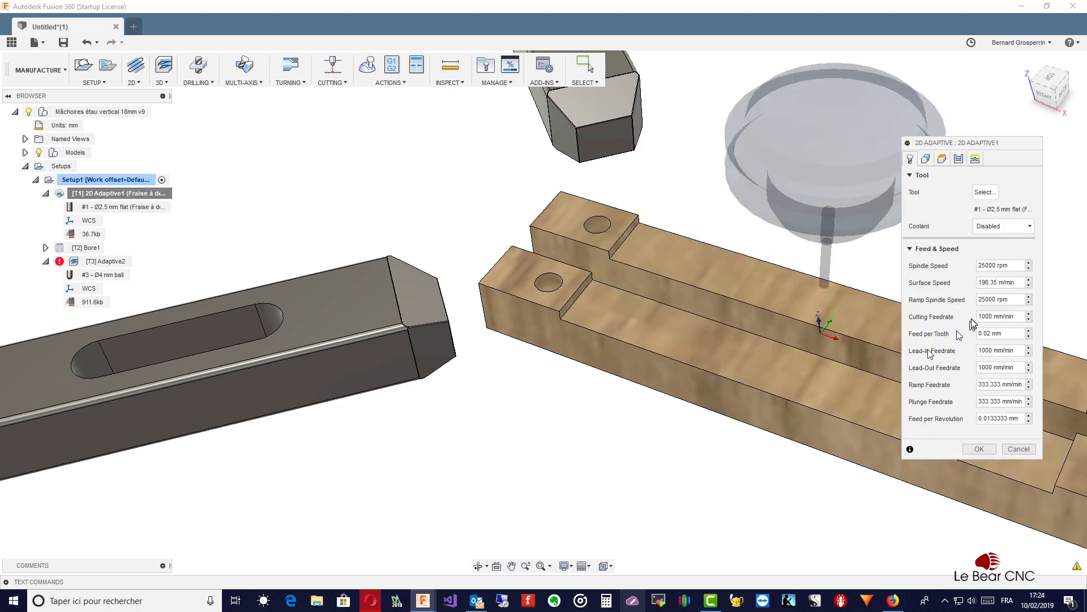
pyautogui.click(959, 159)
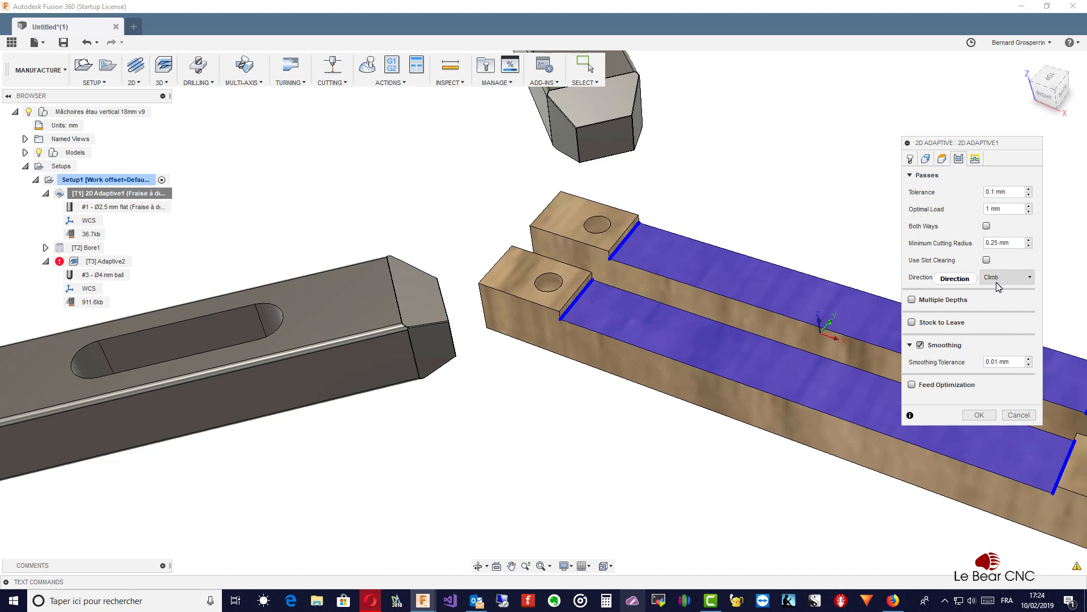
pyautogui.click(912, 322)
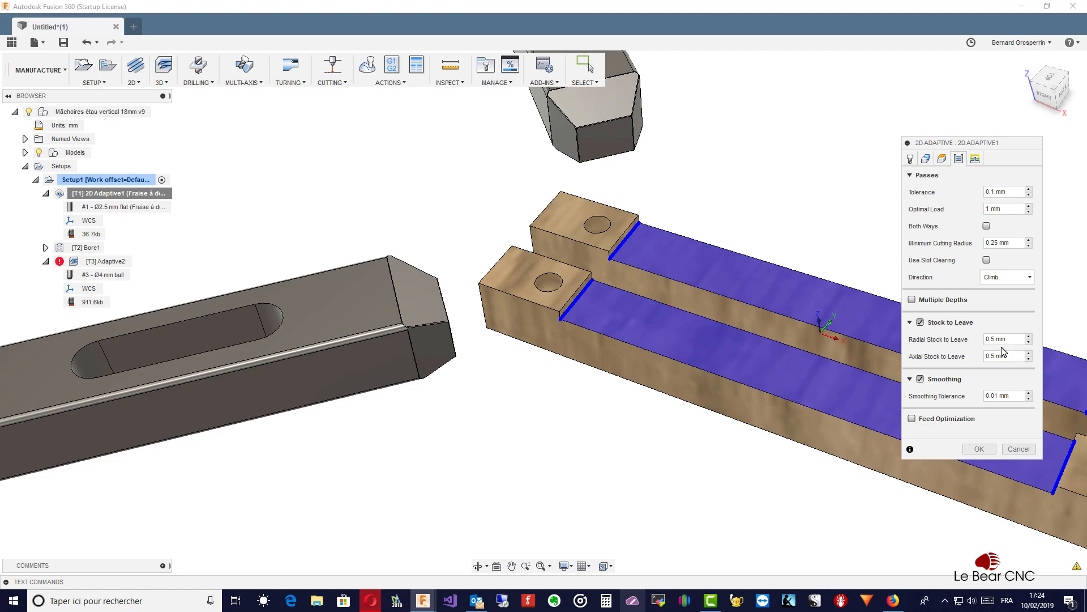
pyautogui.moveTo(996, 340)
pyautogui.moveTo(997, 338); pyautogui.dragTo(986, 342)
pyautogui.write('0')
pyautogui.press('BackSpace')
pyautogui.click(980, 448)
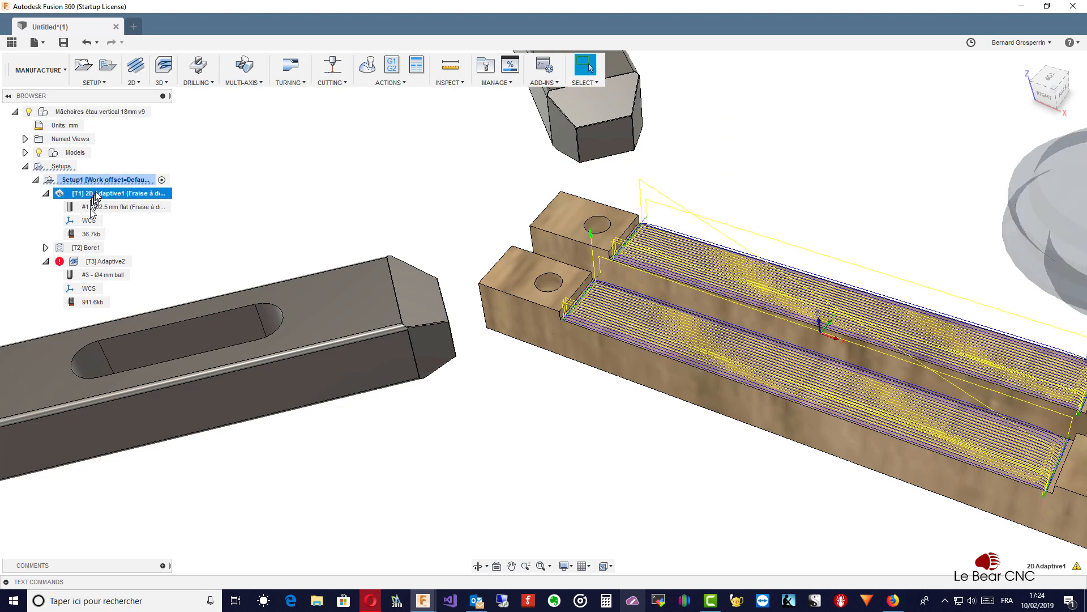
# - Add a 2D Contour operation to Setup1 and assign it tool #1, the Ø2.5 mm flat cutter
pyautogui.rightClick(113, 182)
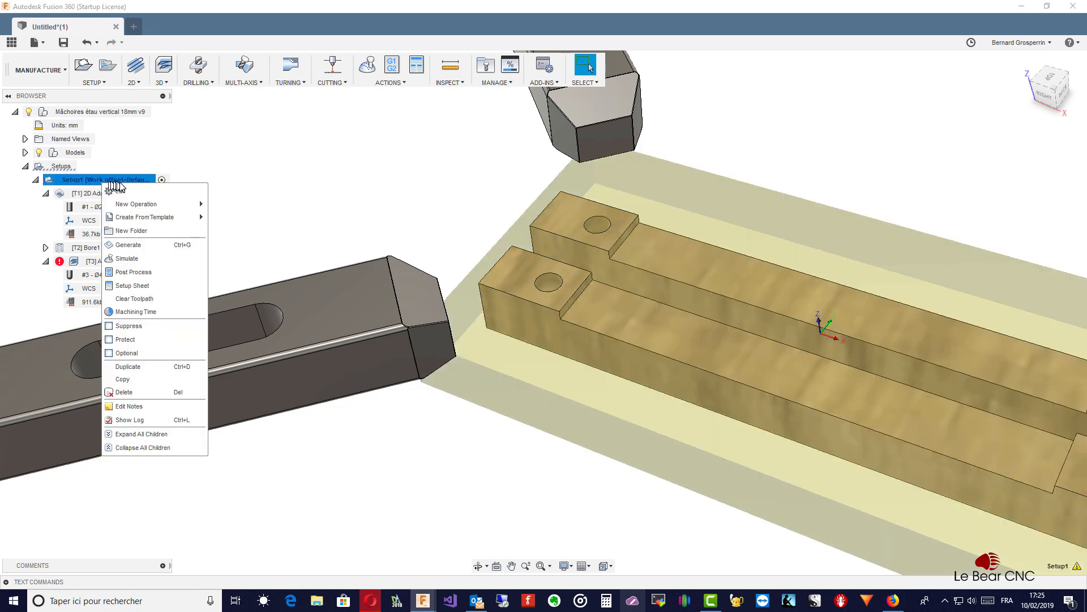
pyautogui.moveTo(198, 204)
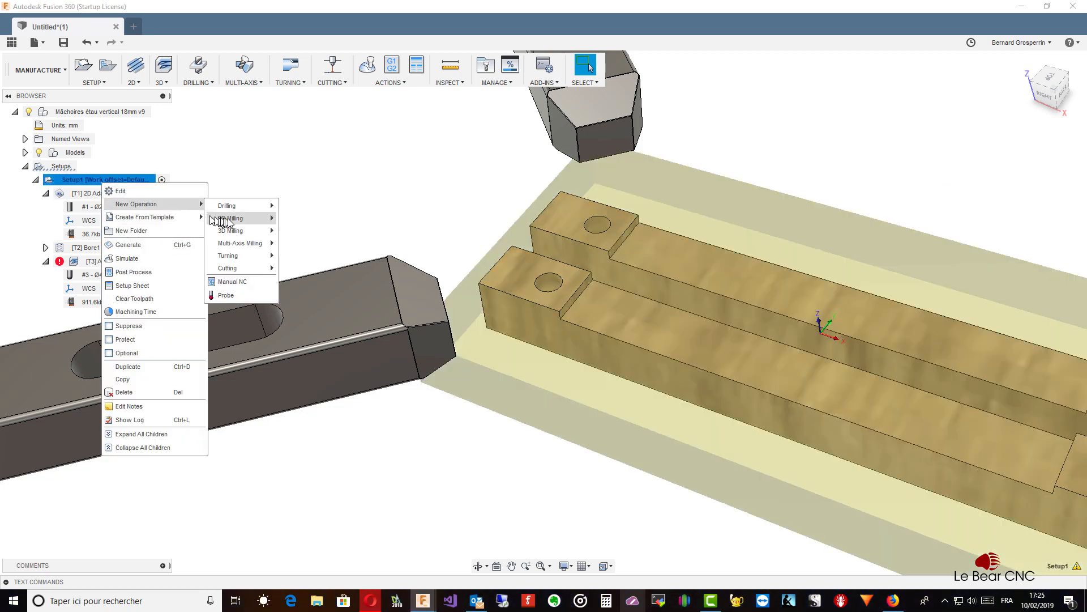
pyautogui.moveTo(227, 219)
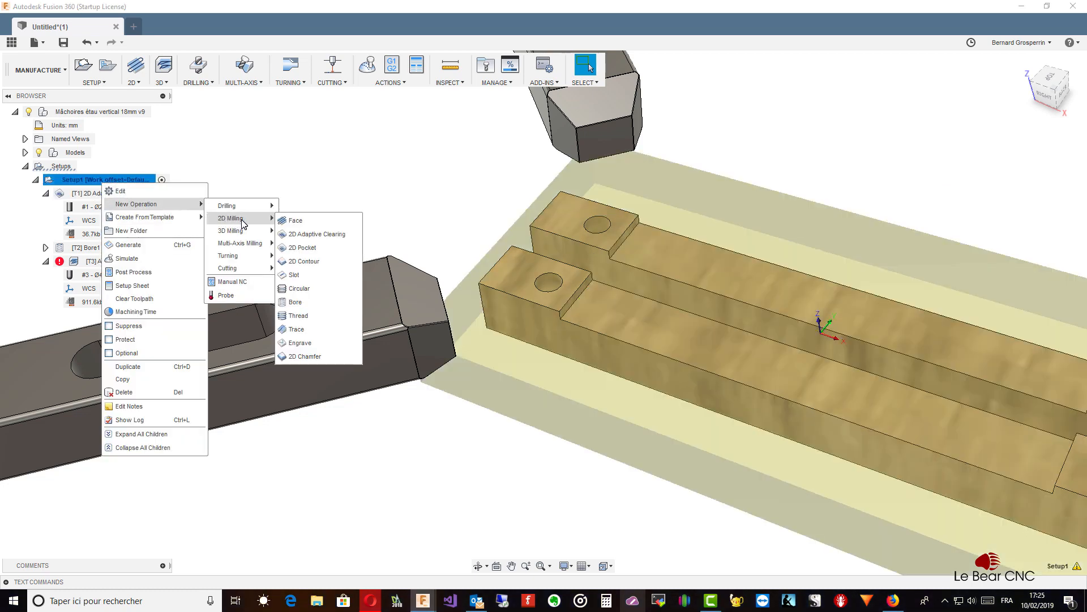
pyautogui.click(308, 261)
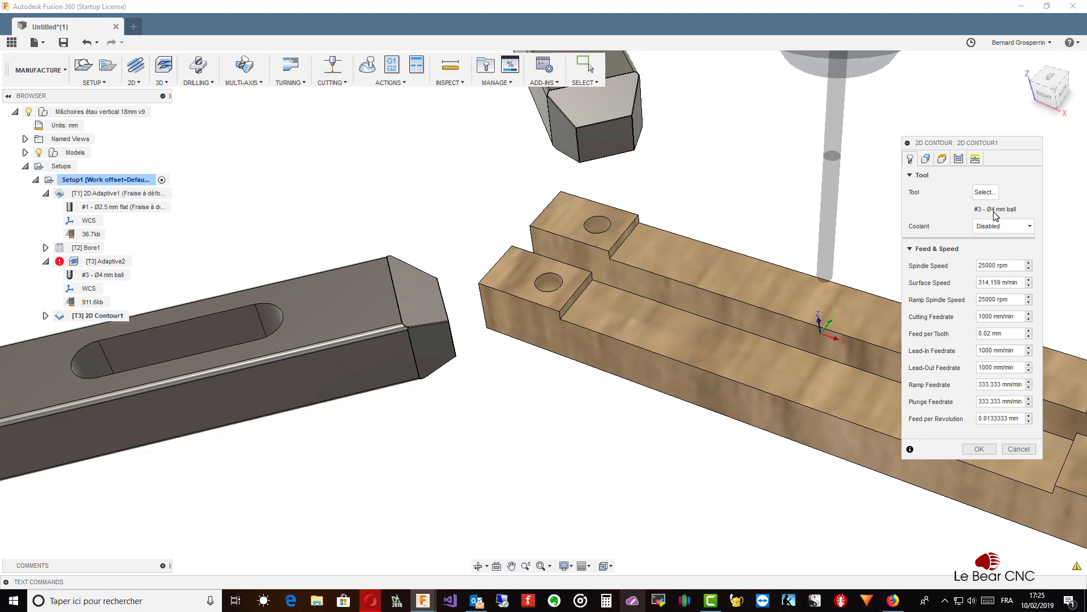
pyautogui.click(987, 193)
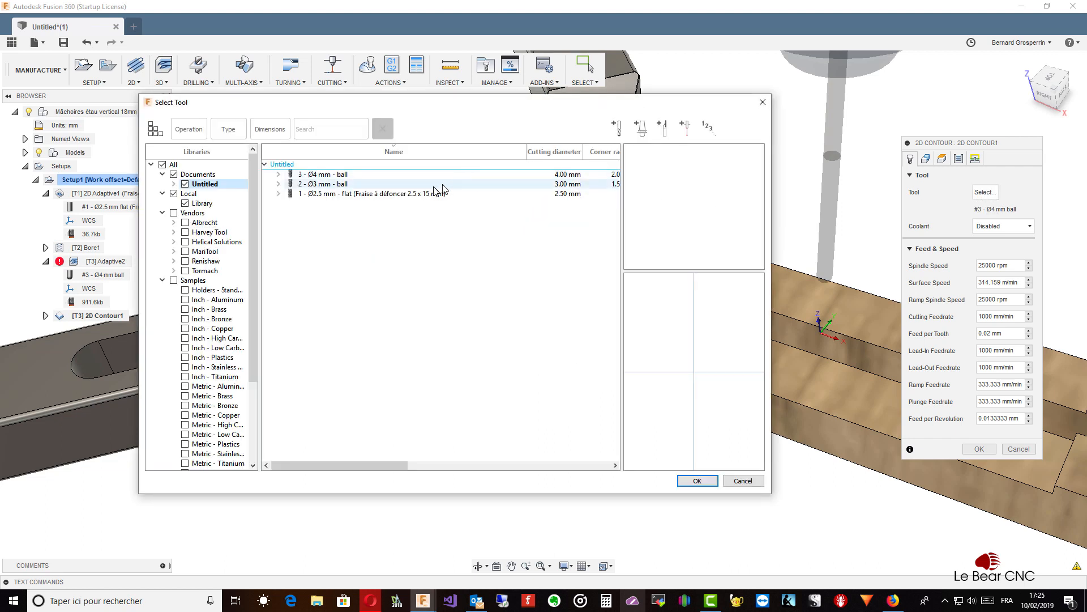
pyautogui.click(389, 196)
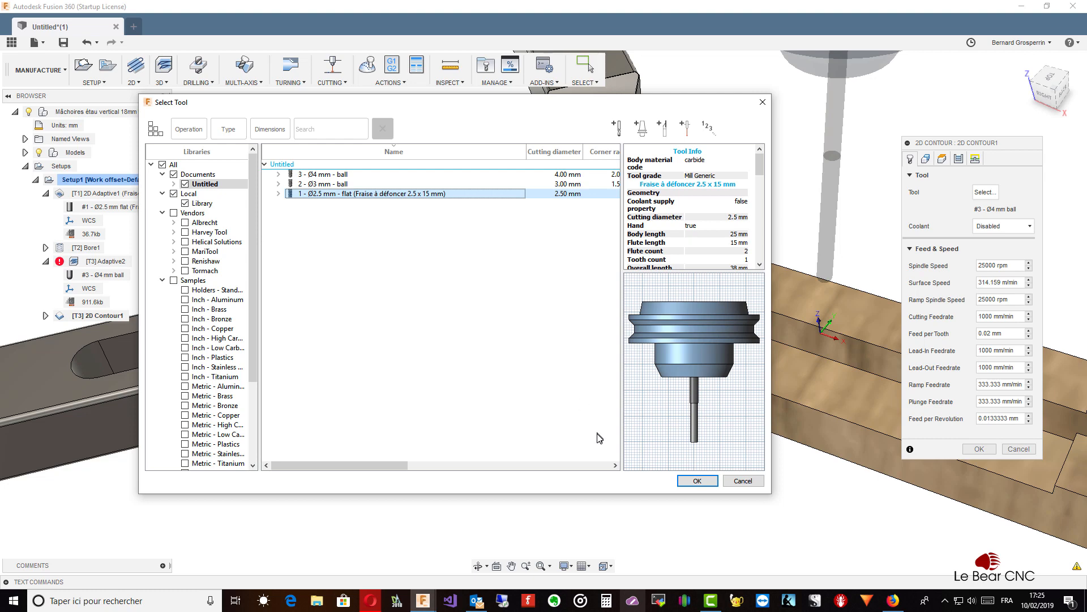
pyautogui.click(698, 481)
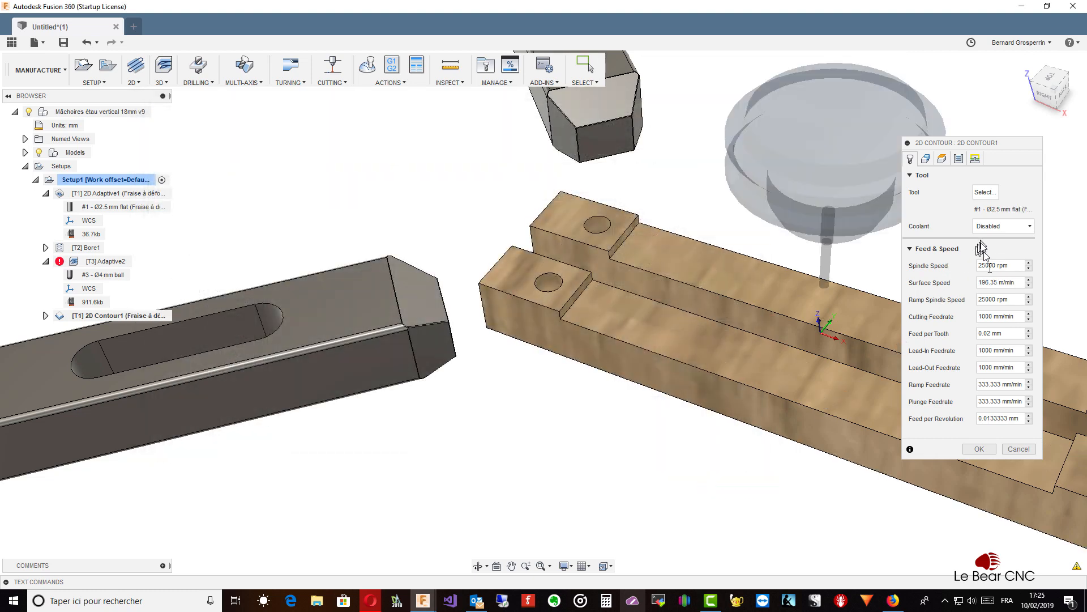
# - Select the four bottom edges of the recess shoulders on both jaws as the contour geometry
pyautogui.click(926, 159)
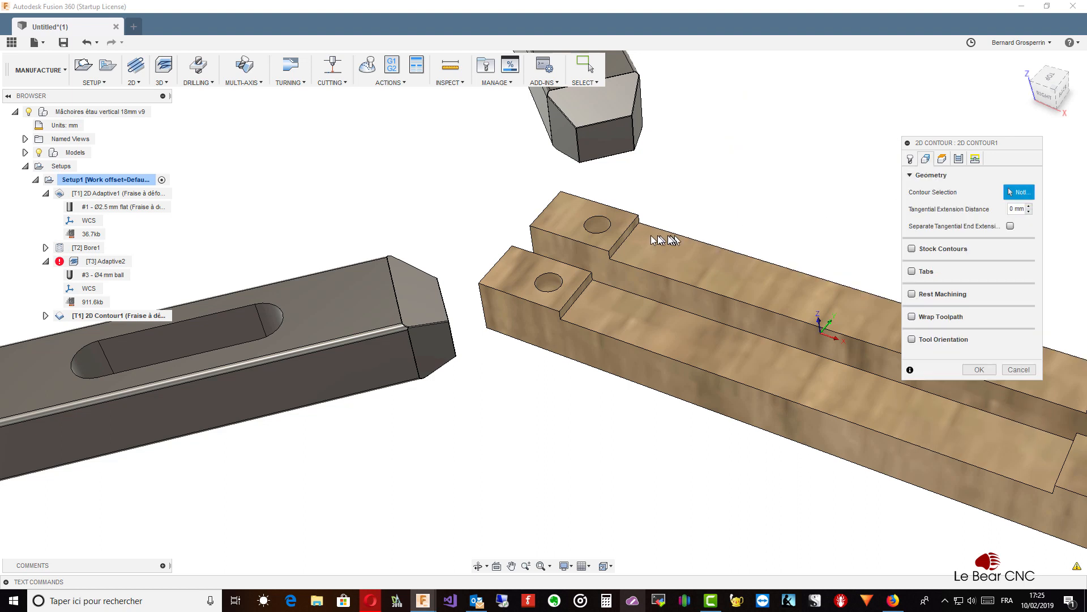
pyautogui.click(627, 241)
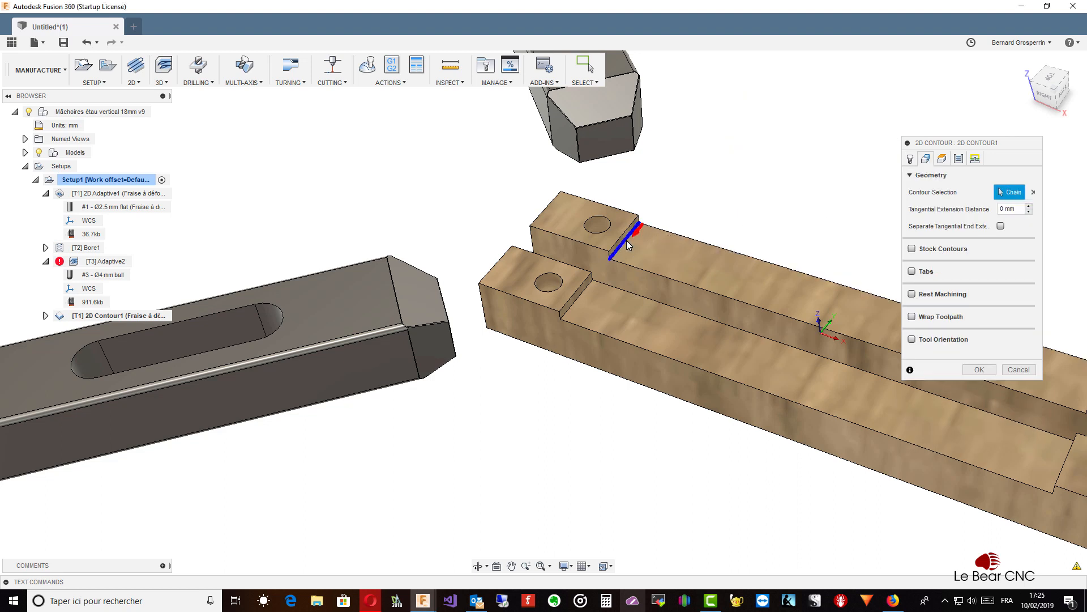
pyautogui.click(586, 291)
pyautogui.scroll(-5, 756, 330)
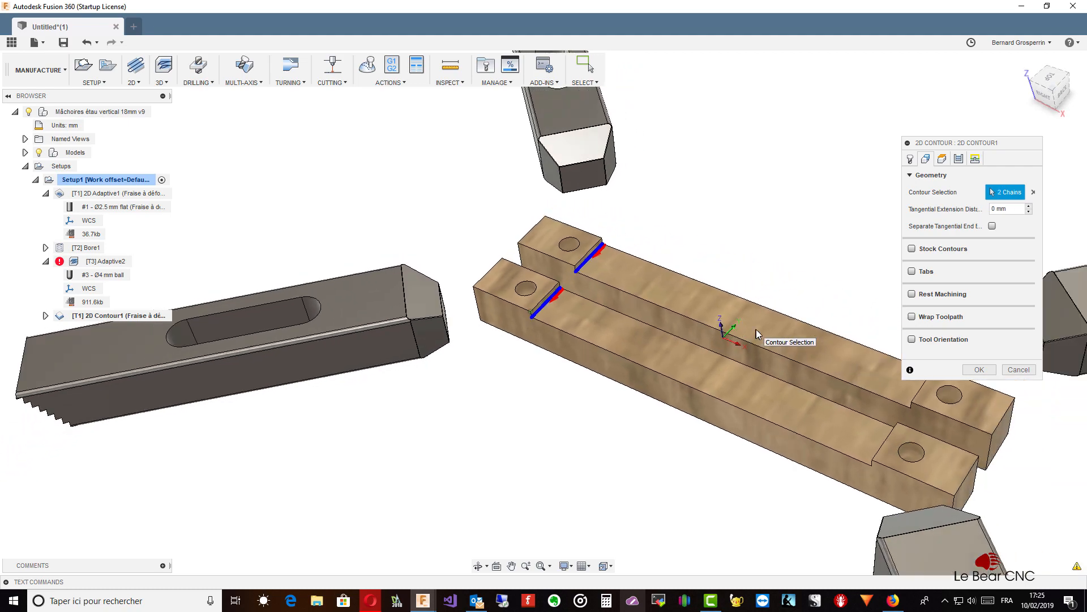
pyautogui.keyDown('shift'); pyautogui.moveTo(756, 329); pyautogui.dragTo(485, 175, button='middle'); pyautogui.keyUp('shift')
pyautogui.scroll(5, 548, 247)
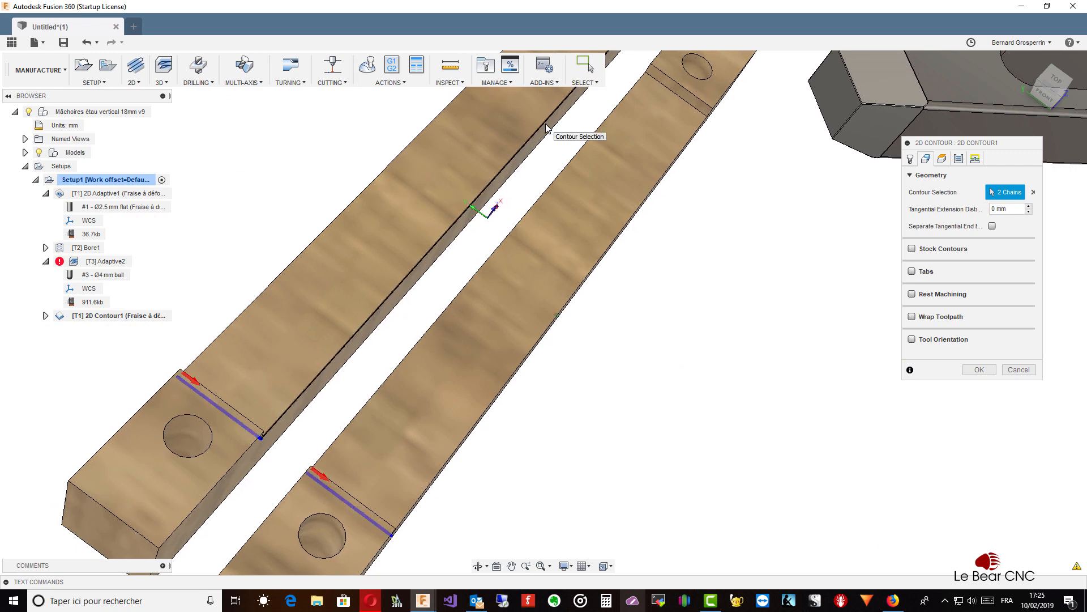
pyautogui.scroll(-5, 546, 124)
pyautogui.keyDown('shift'); pyautogui.moveTo(559, 126); pyautogui.dragTo(577, 160, button='middle'); pyautogui.keyUp('shift')
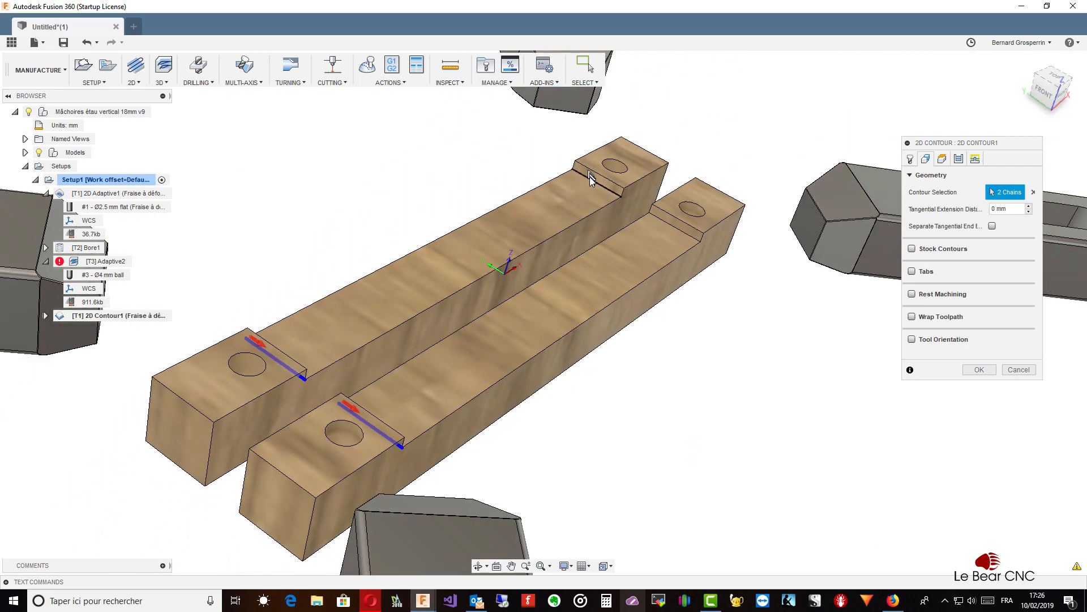
pyautogui.click(589, 179)
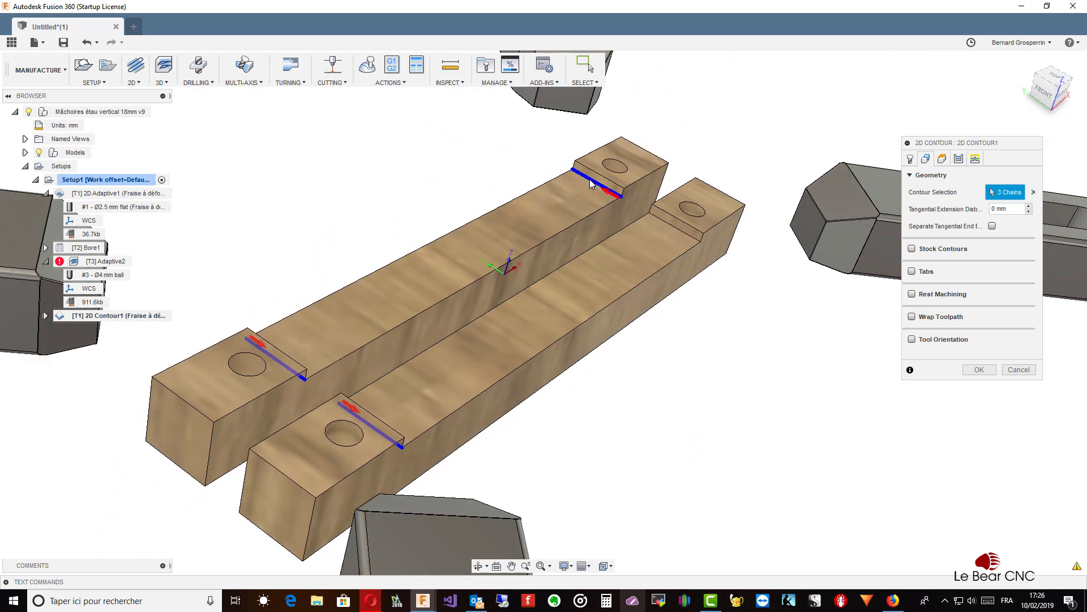
pyautogui.click(671, 227)
pyautogui.keyDown('shift'); pyautogui.moveTo(729, 362); pyautogui.dragTo(413, 290, button='middle'); pyautogui.keyUp('shift')
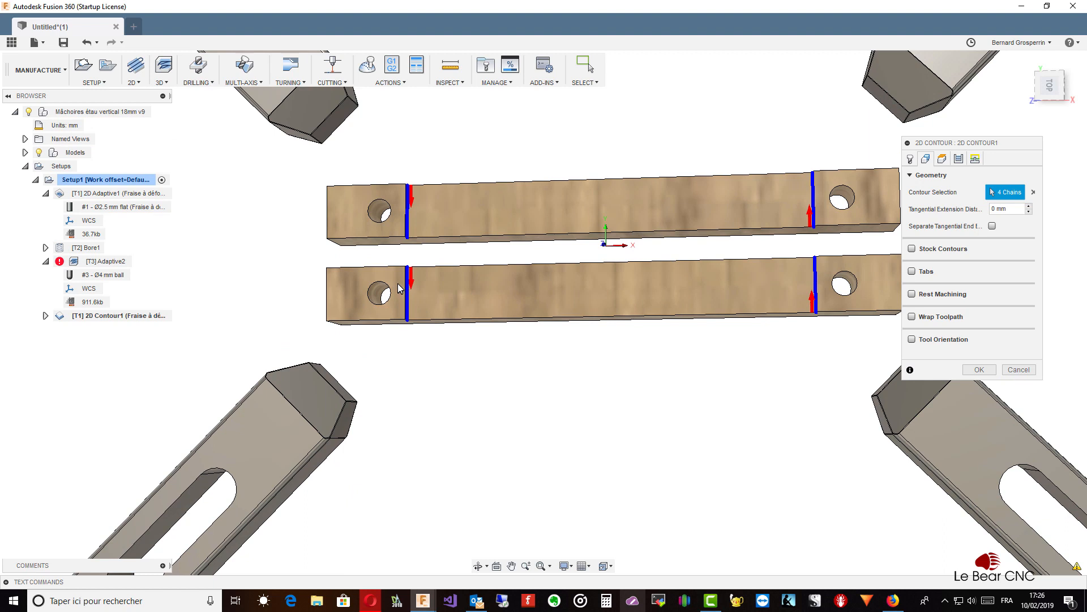
pyautogui.keyDown('shift'); pyautogui.moveTo(535, 290); pyautogui.dragTo(543, 291, button='middle'); pyautogui.keyUp('shift')
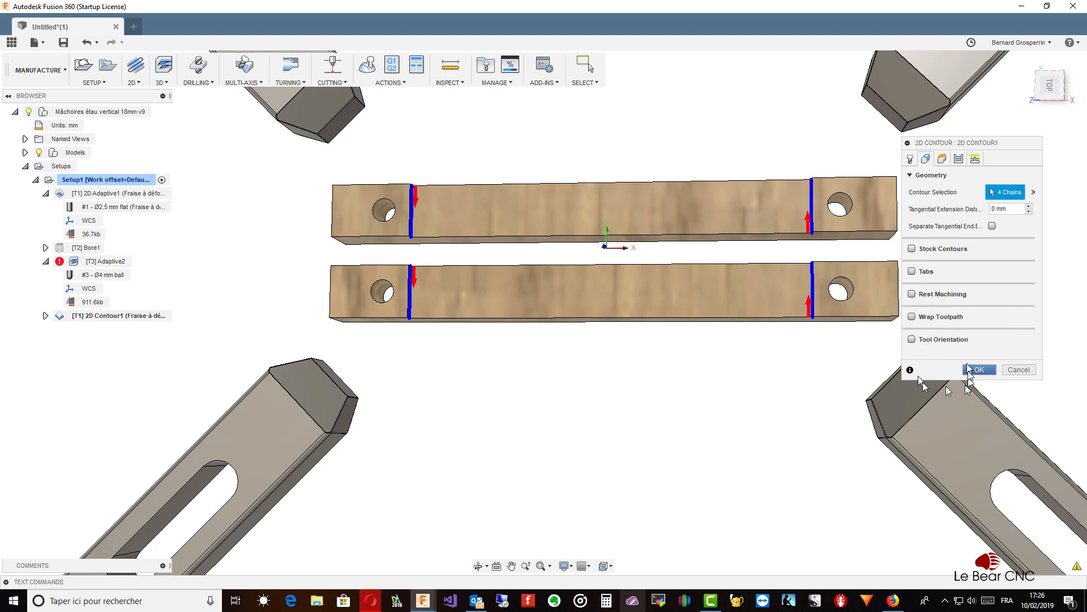
# - Review the contour heights and, in its passes, set the tolerance to 0 mm and enable Stock to Leave with 0 mm radial and axial
pyautogui.click(942, 159)
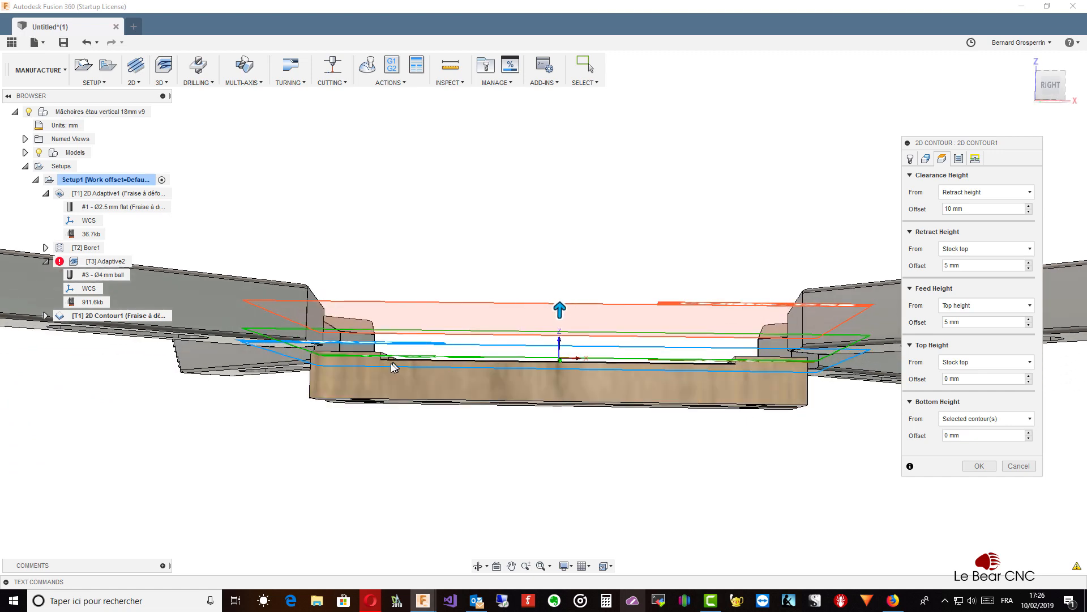
pyautogui.keyDown('shift'); pyautogui.moveTo(391, 363); pyautogui.dragTo(405, 394, button='middle'); pyautogui.keyUp('shift')
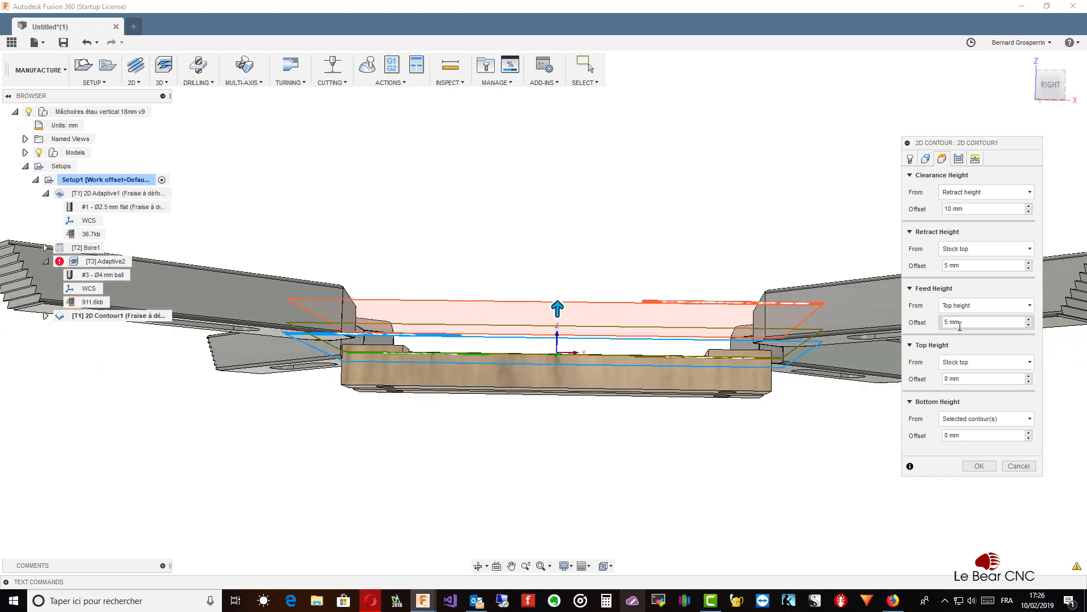
pyautogui.click(959, 159)
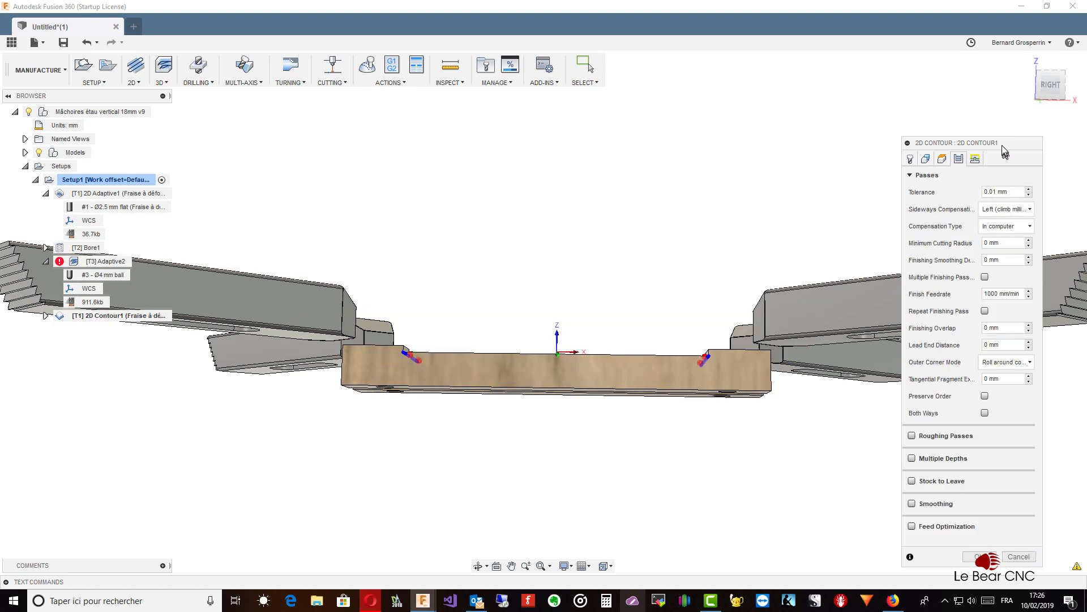
pyautogui.moveTo(1007, 148); pyautogui.dragTo(975, 148)
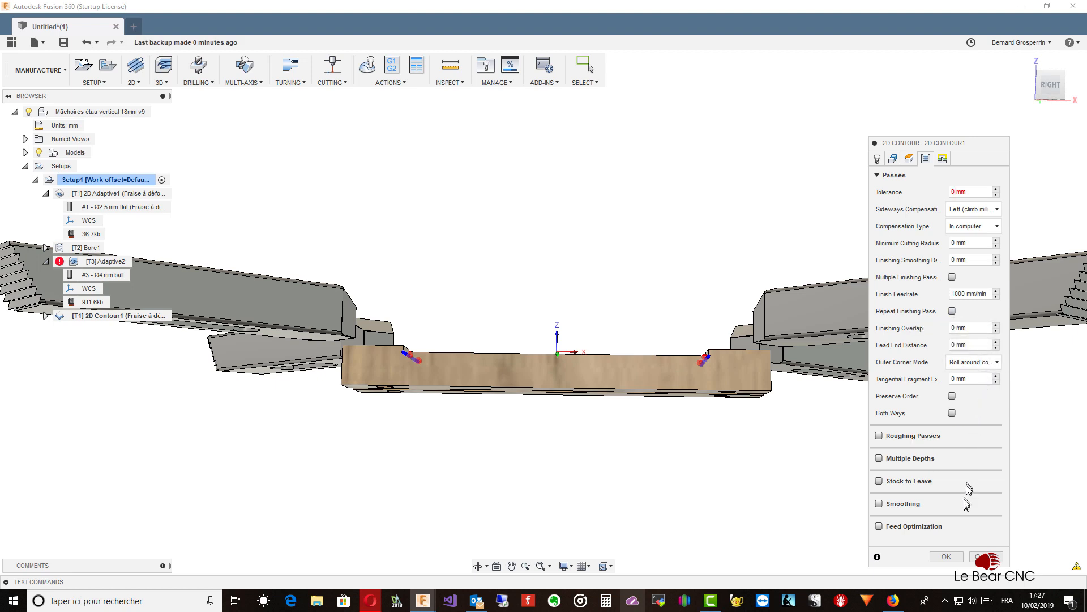
pyautogui.click(880, 481)
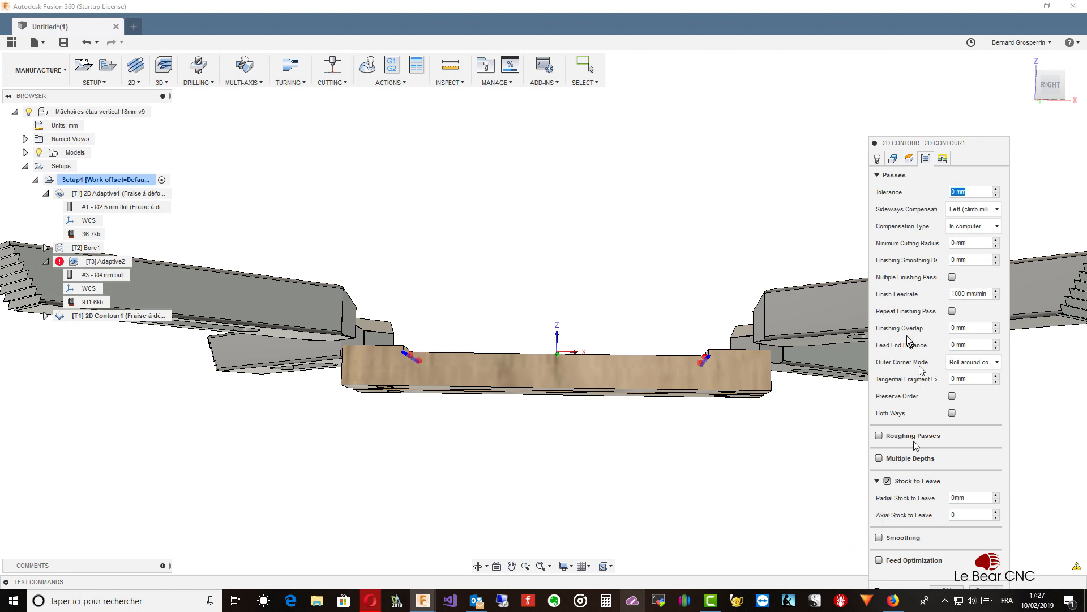
# - Review the contour's linking settings, try to confirm the operation, and set the passes tolerance to 0.01 mm
pyautogui.click(943, 161)
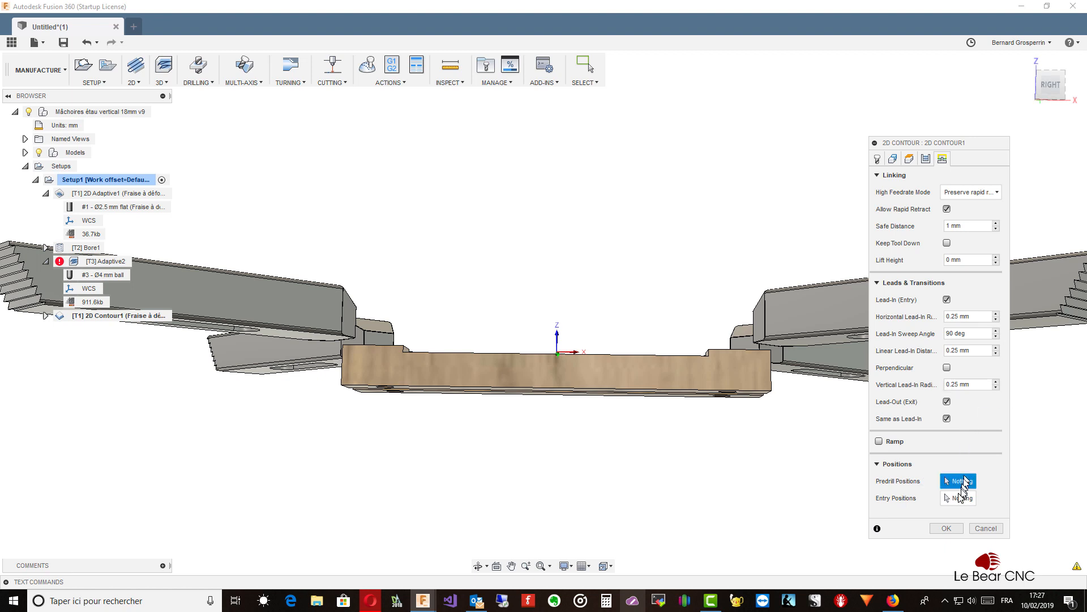
pyautogui.click(949, 529)
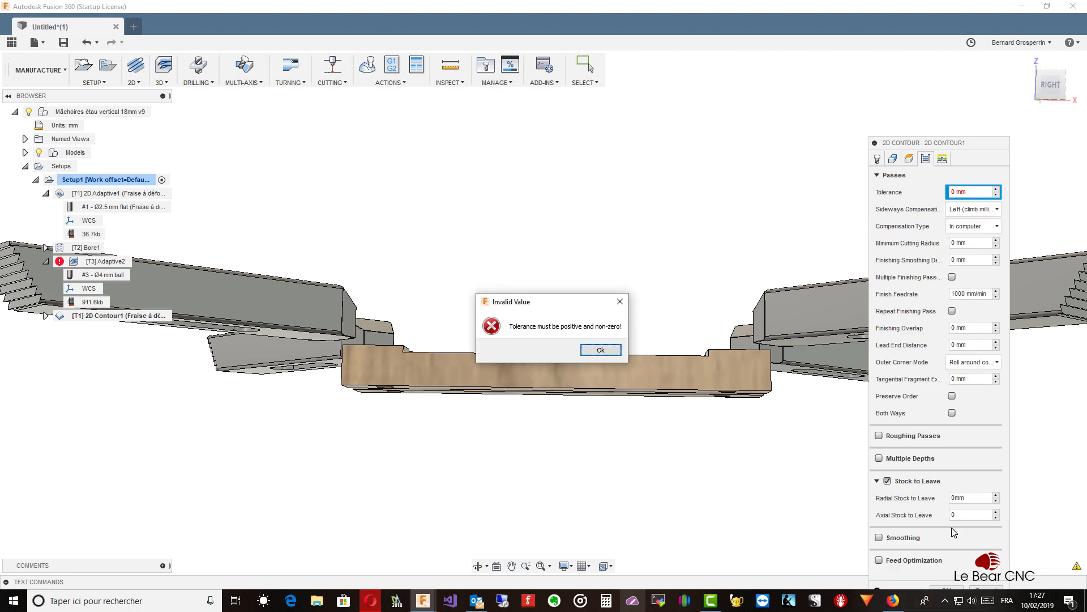
pyautogui.click(610, 350)
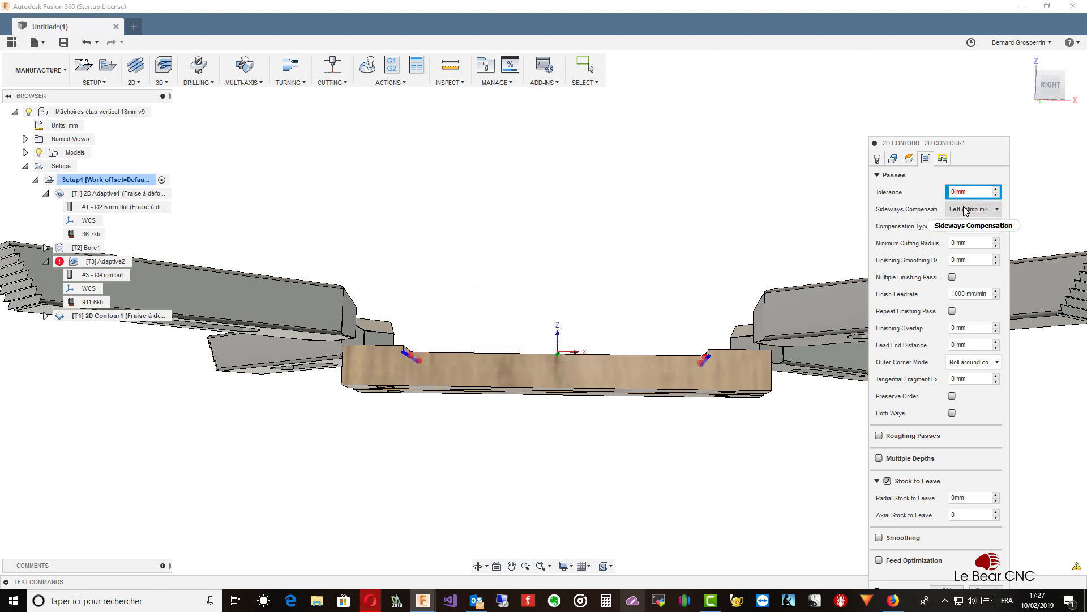
pyautogui.write('.01')
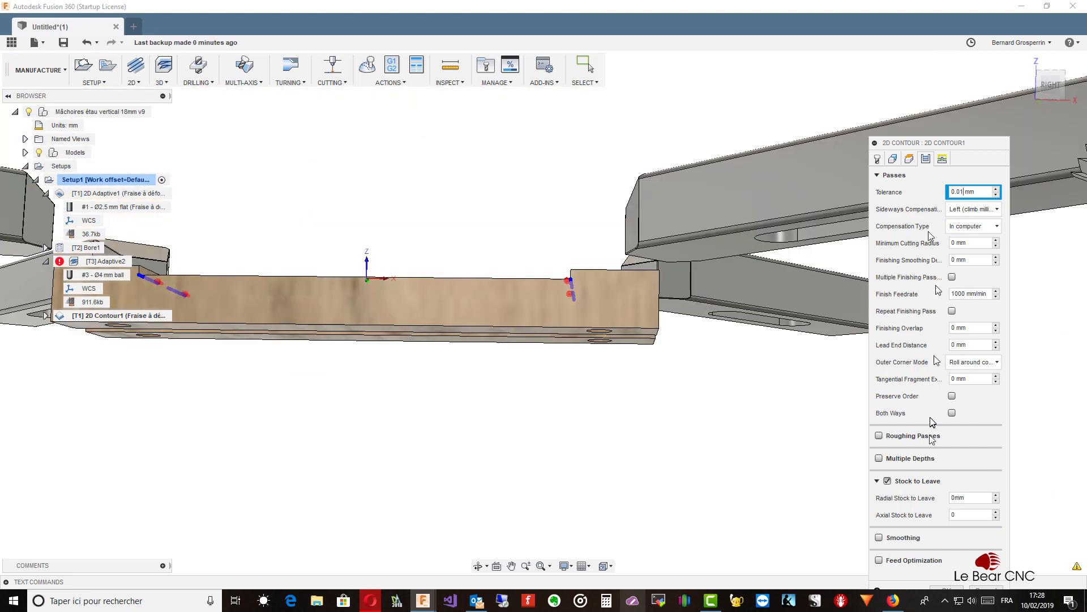
# - Confirm the 2D contour operation and move it directly after 2D Adaptive1 in Setup1, ahead of the bore
pyautogui.moveTo(938, 149); pyautogui.dragTo(942, 60)
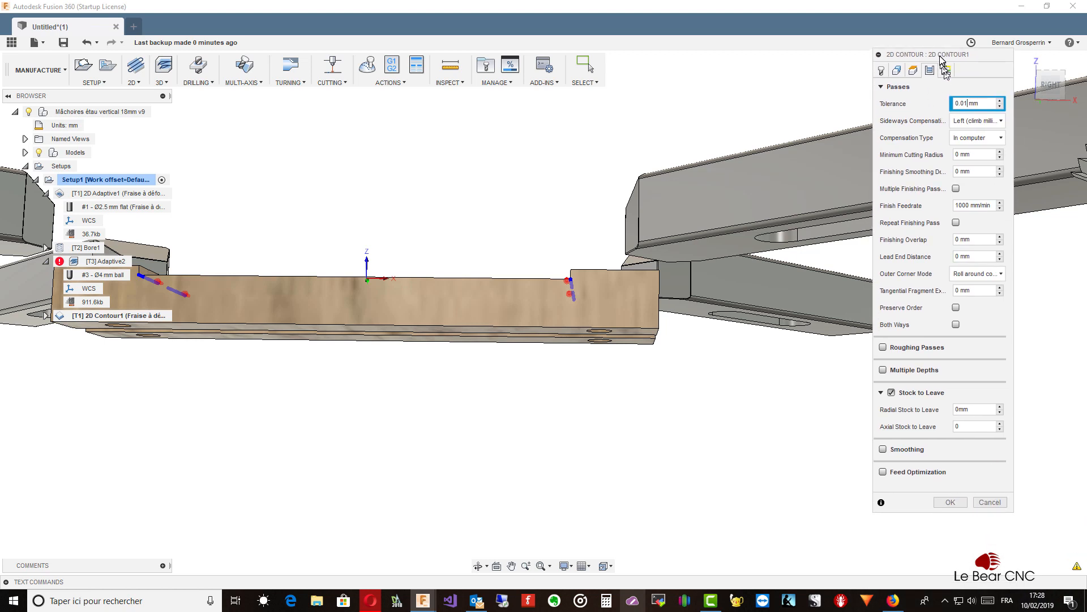
pyautogui.click(952, 502)
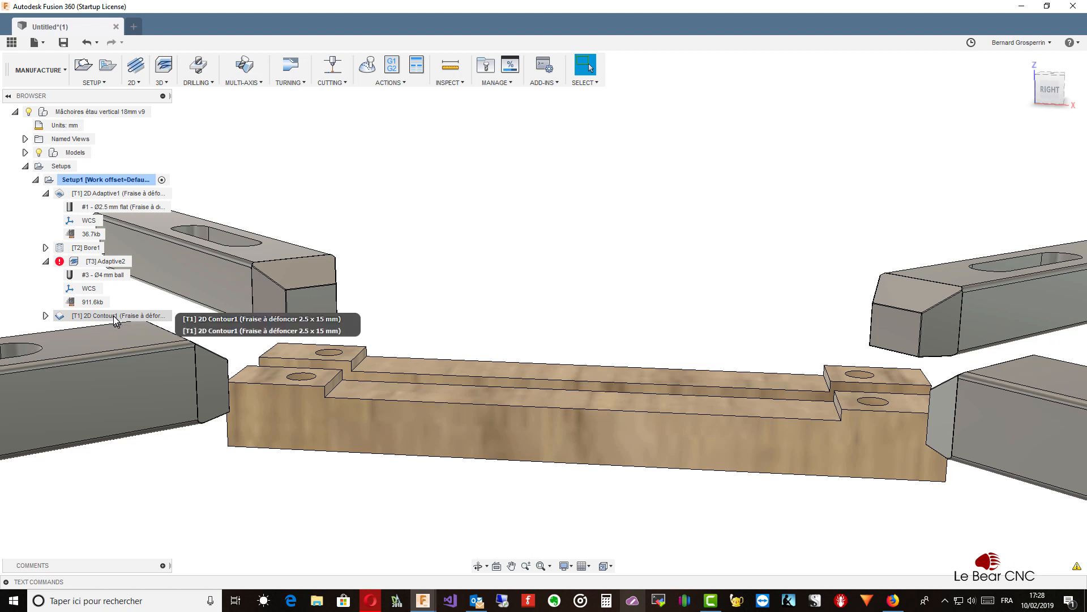
pyautogui.moveTo(114, 318); pyautogui.dragTo(102, 247)
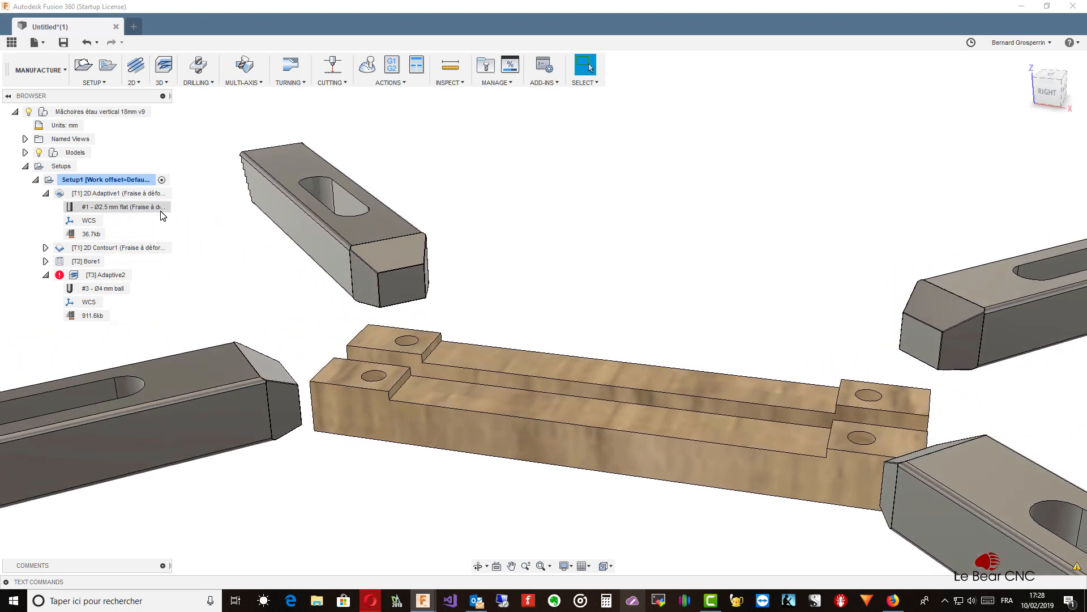
# - Simulate all of Setup1's operations at an increased playback speed, pause during Adaptive2, and close the simulation
pyautogui.rightClick(124, 184)
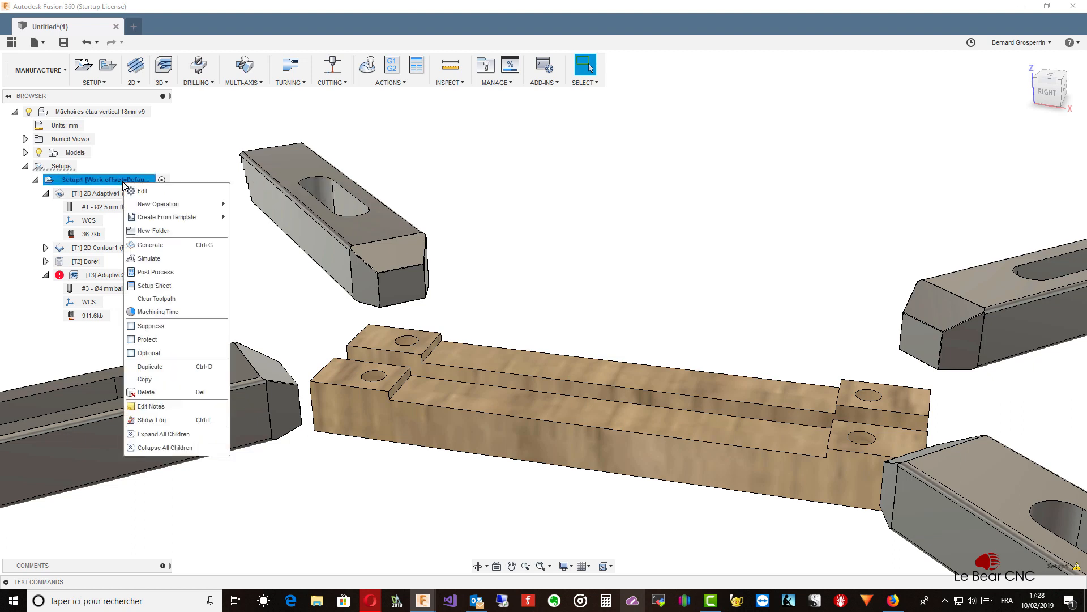
pyautogui.click(147, 260)
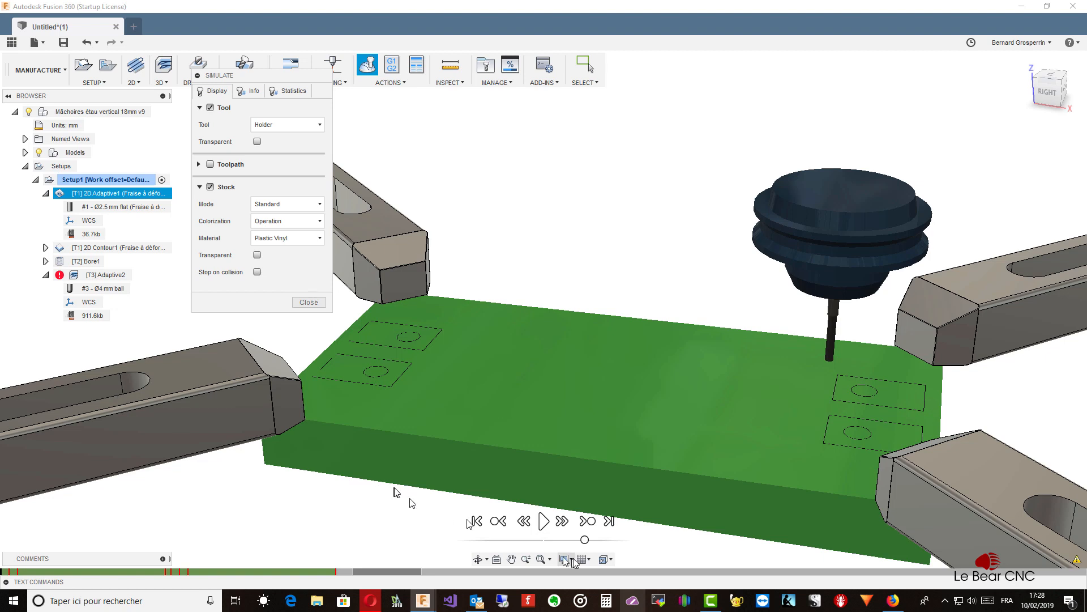
pyautogui.click(543, 521)
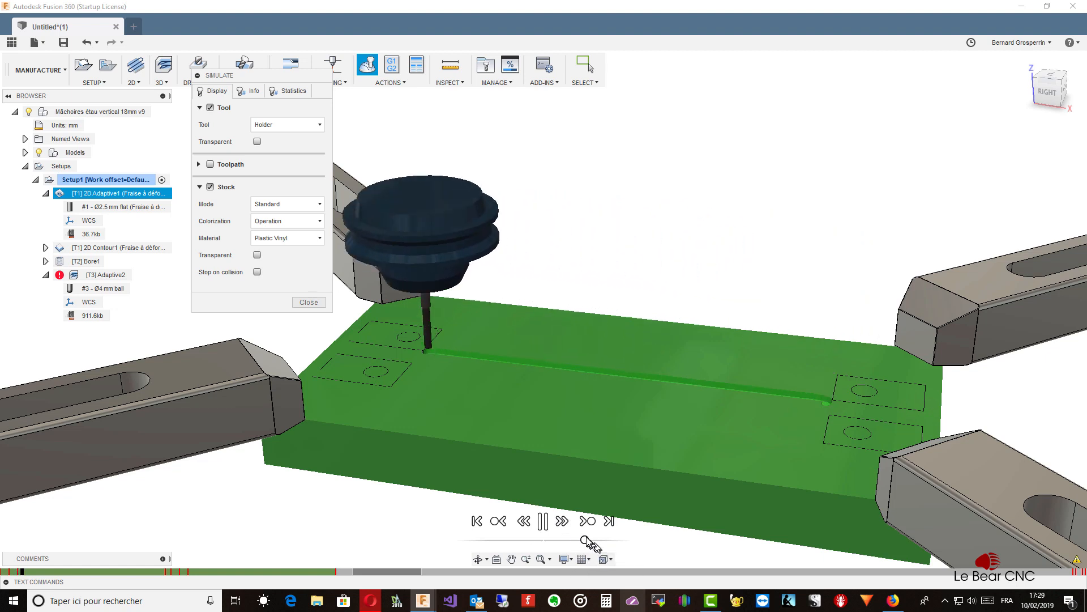
pyautogui.moveTo(586, 541); pyautogui.dragTo(593, 540)
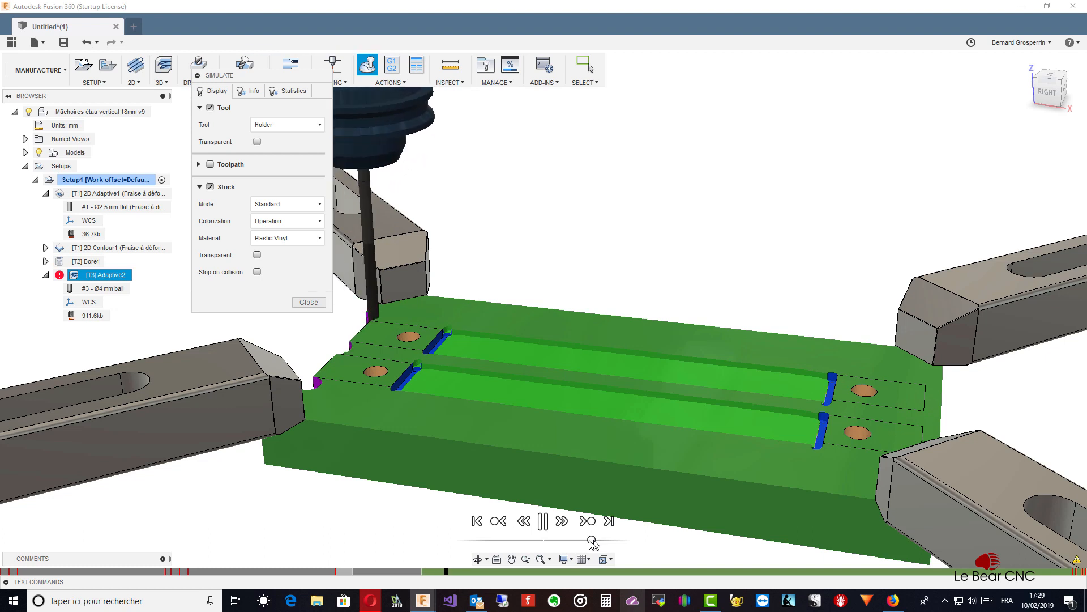
pyautogui.click(544, 521)
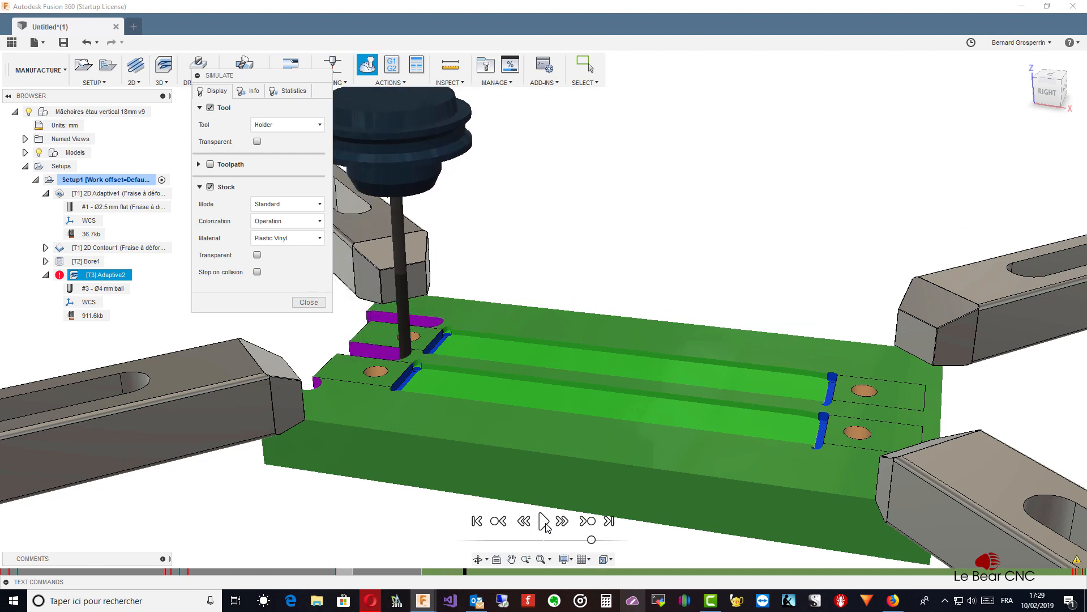
pyautogui.click(308, 302)
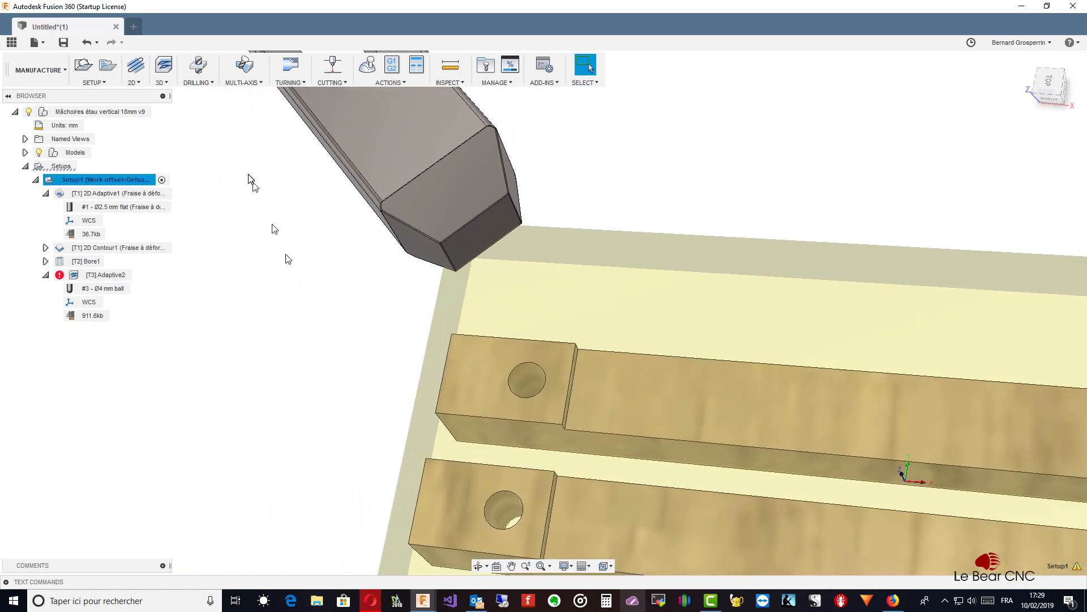
pyautogui.rightClick(115, 182)
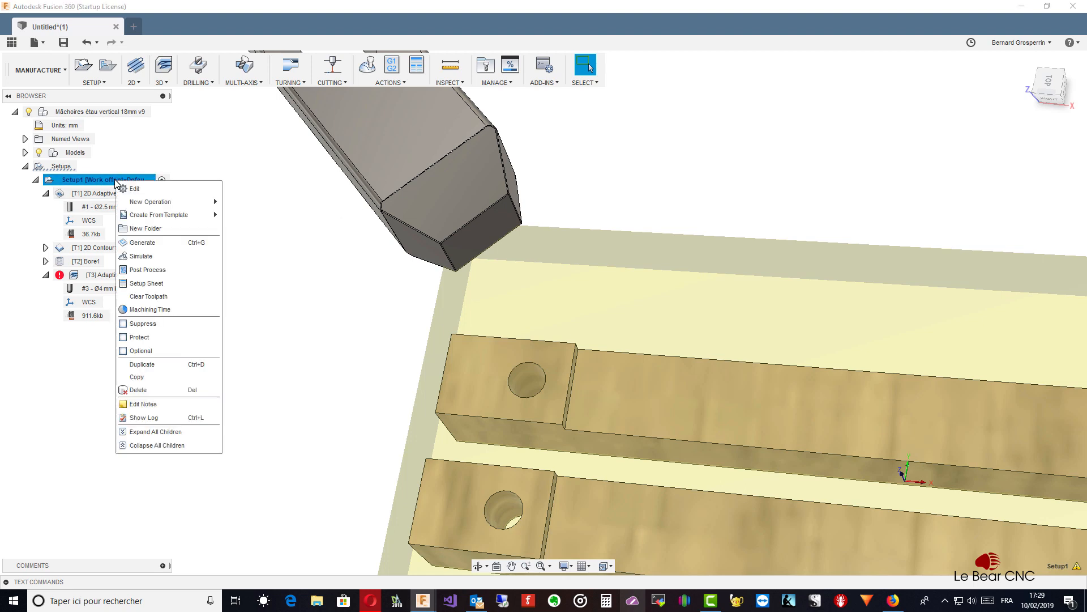
pyautogui.moveTo(135, 201)
pyautogui.press('Escape')
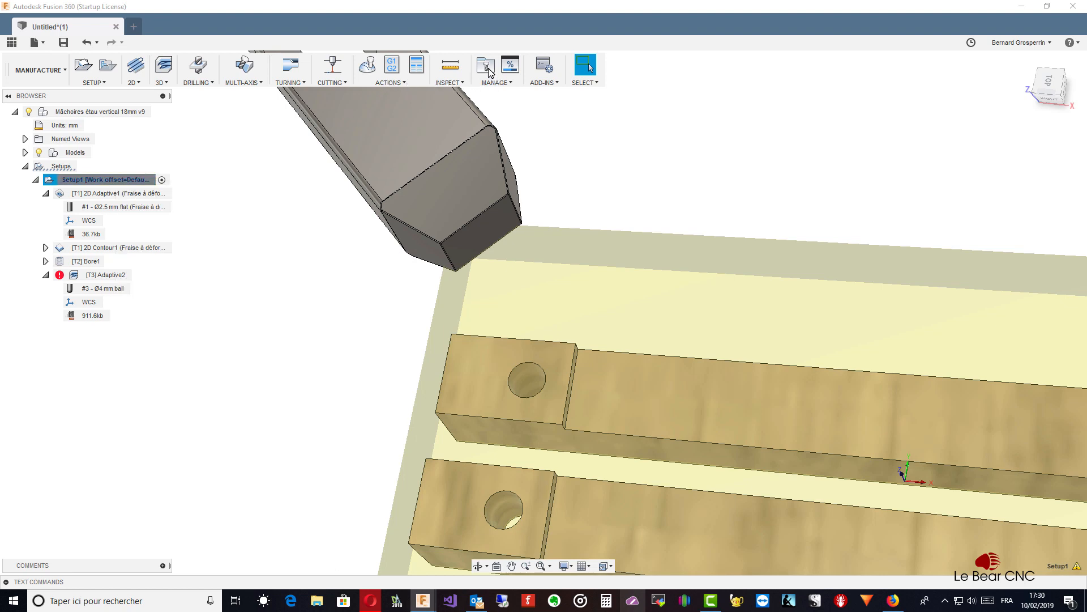
# - Review the dimensions and holders of the document's Ø4 mm ball, Ø3 mm ball and Ø2.5 mm flat tools in the tool library
pyautogui.click(487, 67)
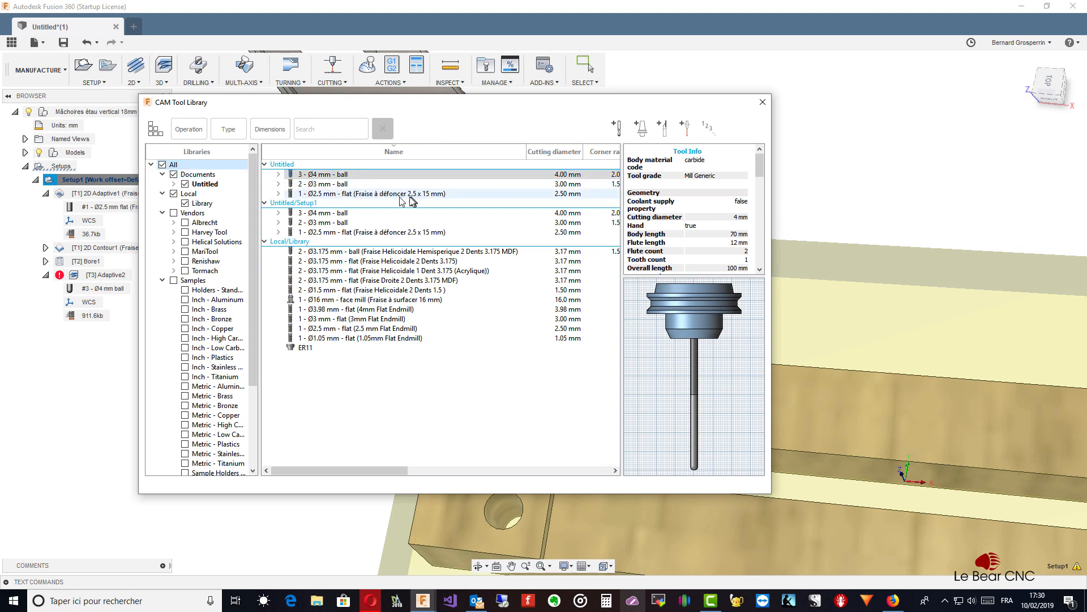
pyautogui.click(337, 185)
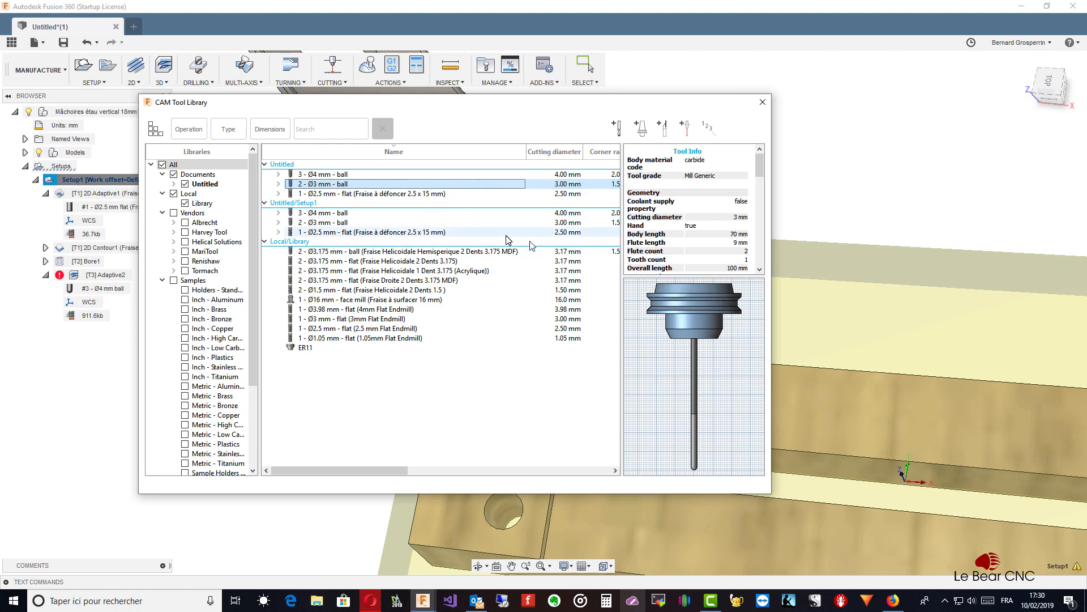
pyautogui.click(333, 177)
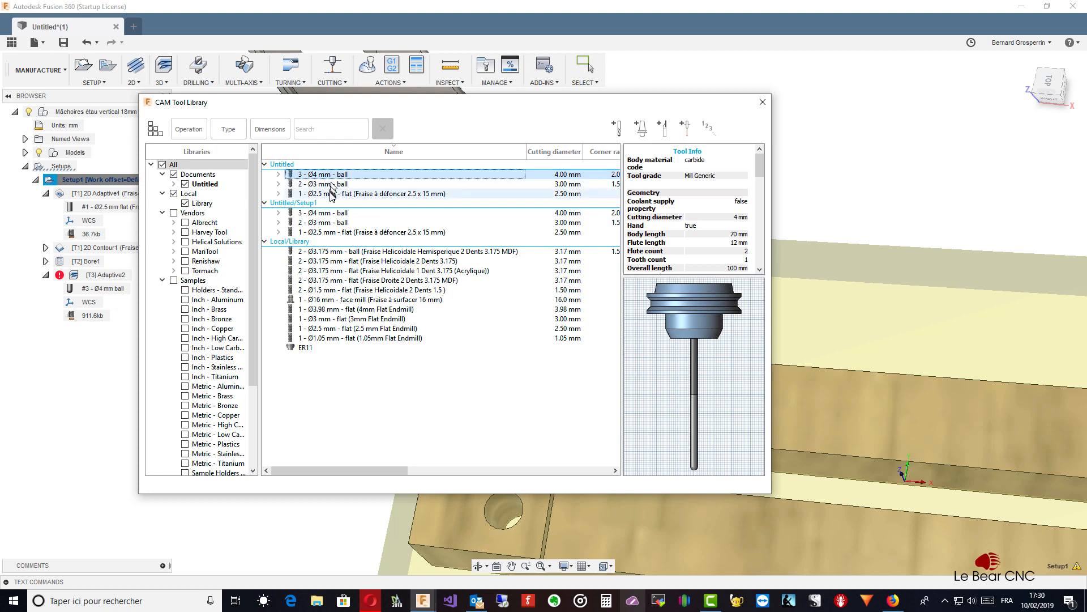
pyautogui.click(332, 195)
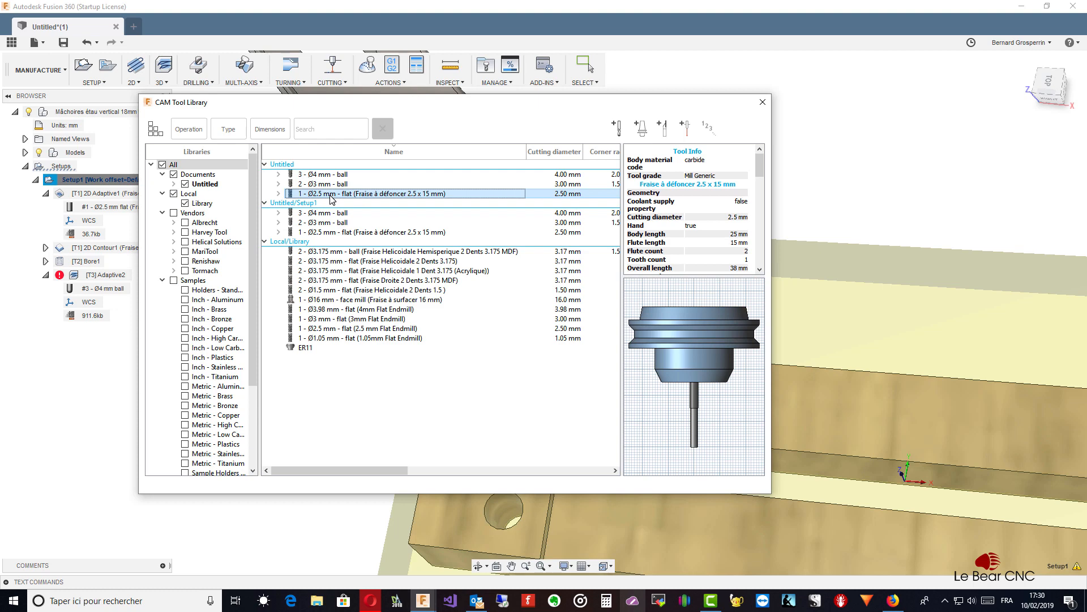
pyautogui.click(336, 185)
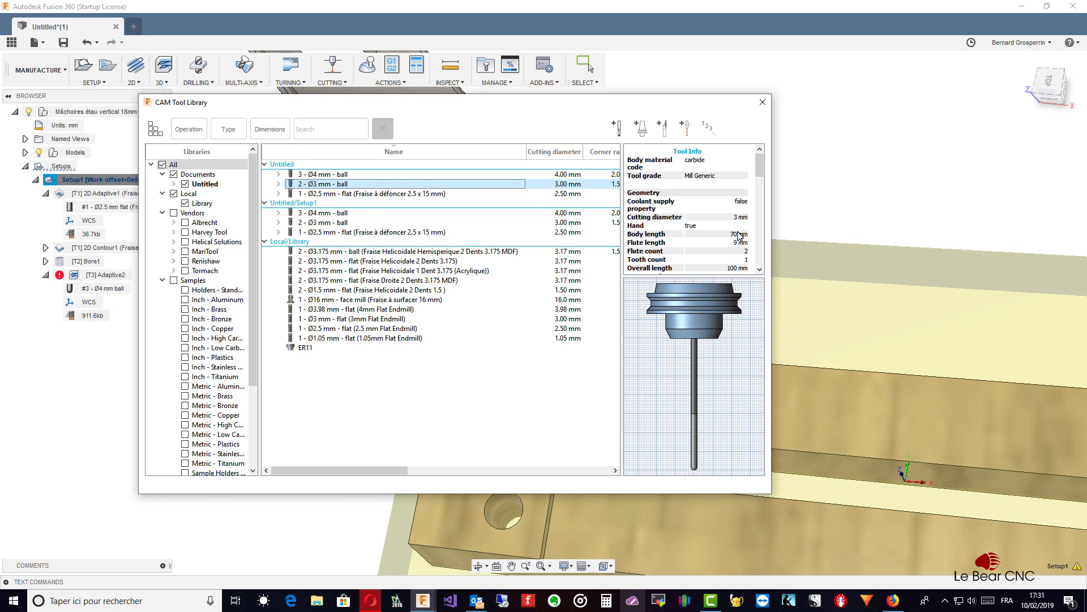
pyautogui.click(387, 194)
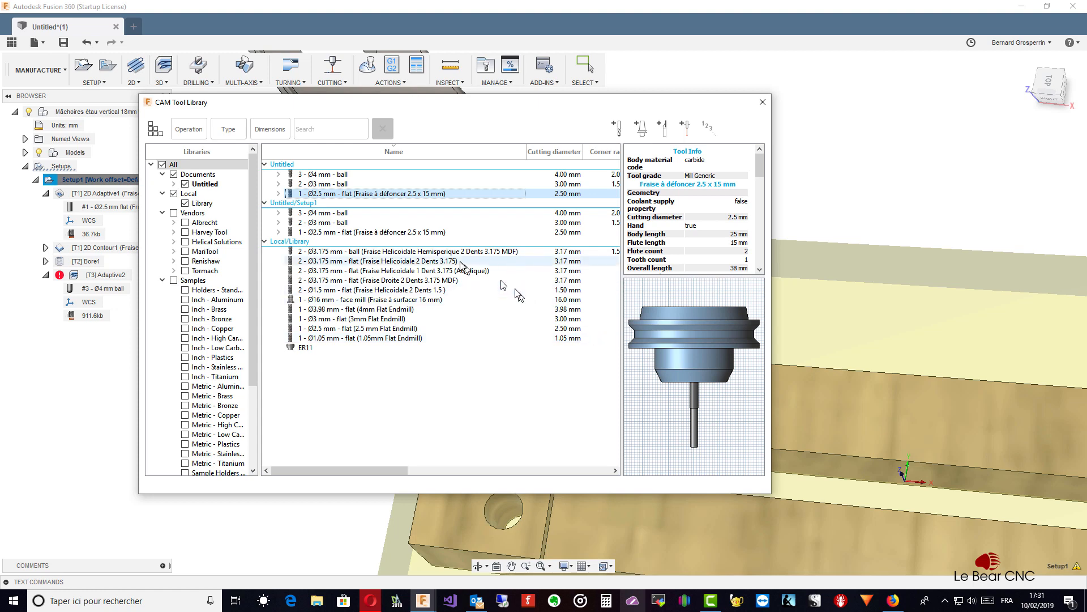
# - Replace the holder of the document's Ø2.5 mm flat tool with the ER11 holder from the local library, and close the tool library
pyautogui.rightClick(401, 196)
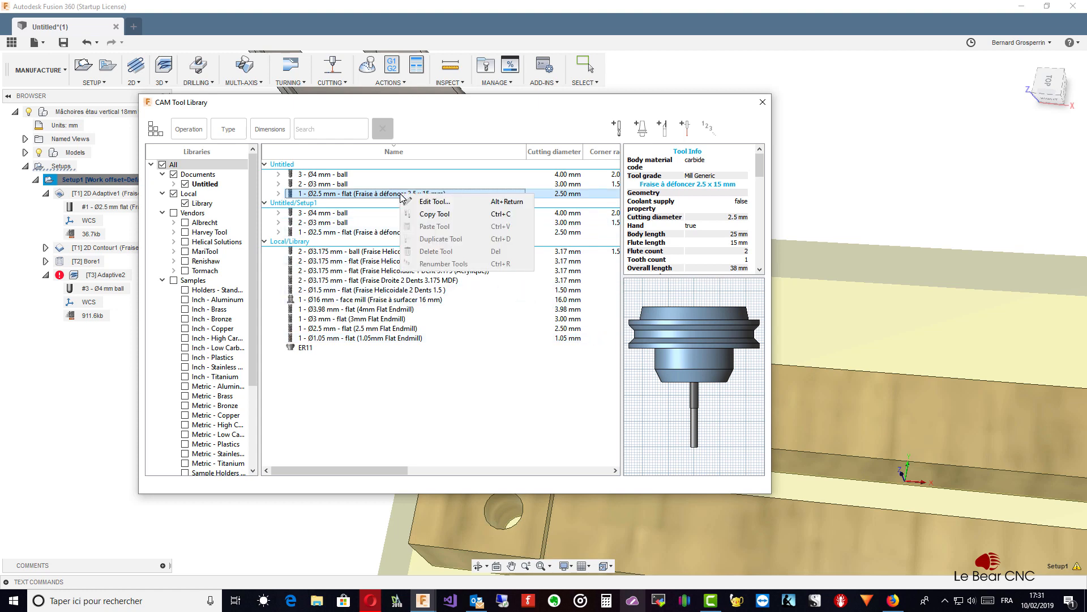
pyautogui.click(434, 202)
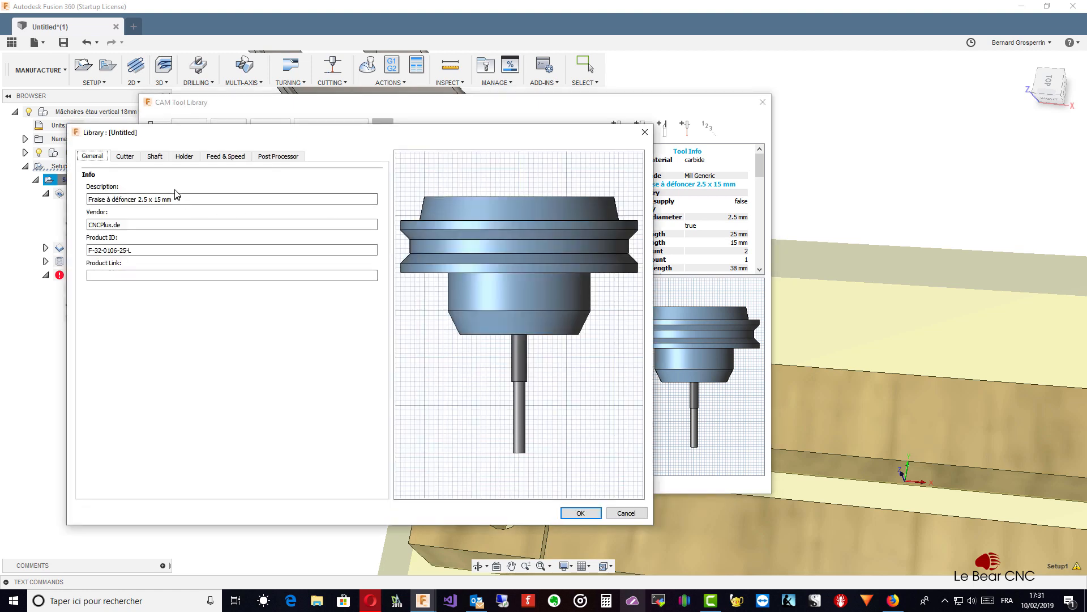
pyautogui.click(183, 160)
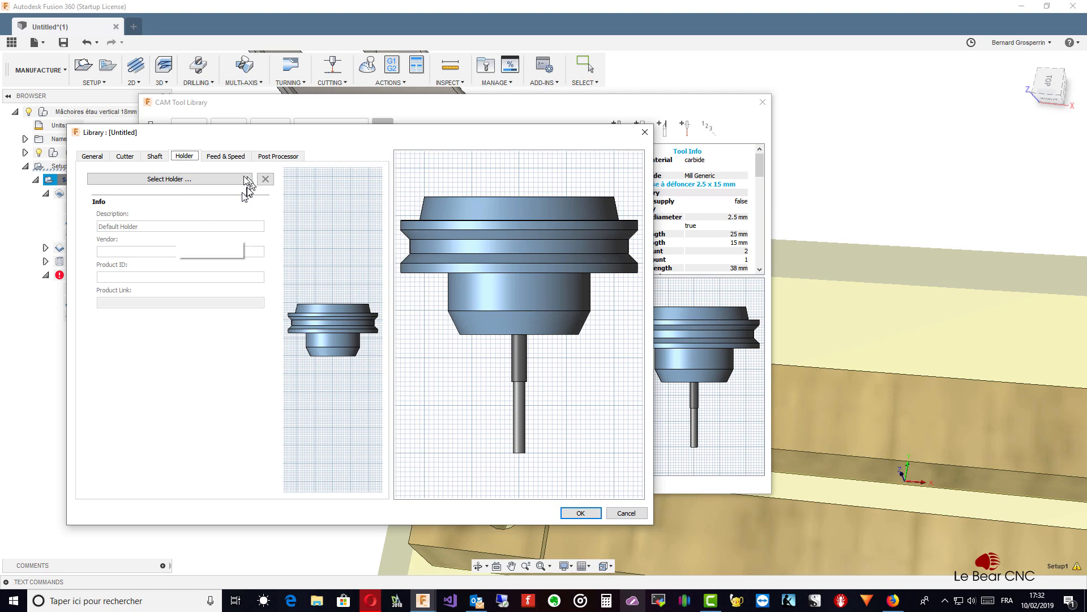
pyautogui.click(223, 180)
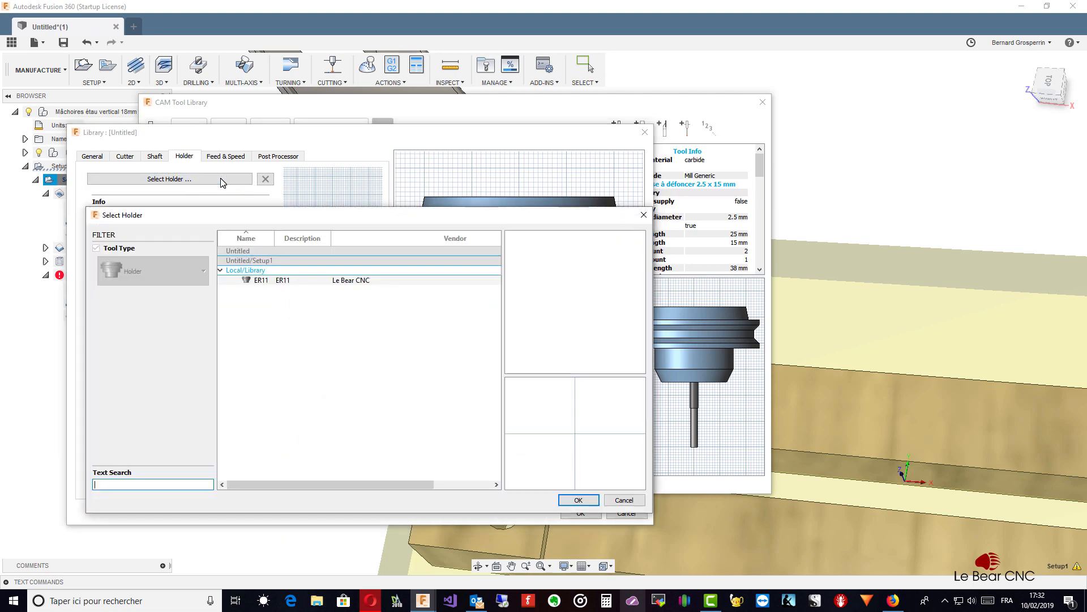
pyautogui.click(258, 282)
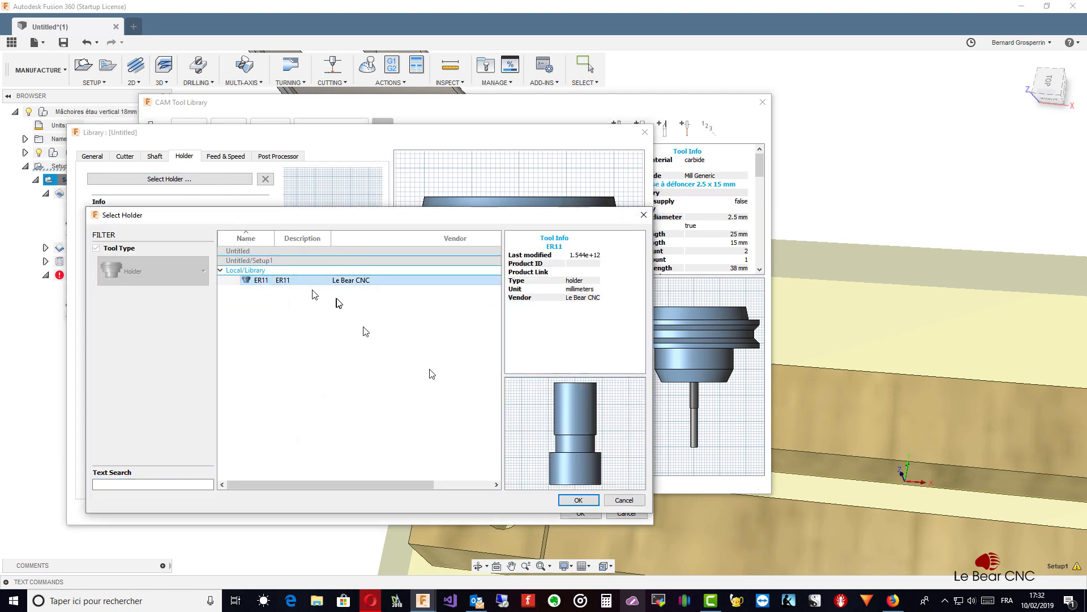
pyautogui.click(587, 502)
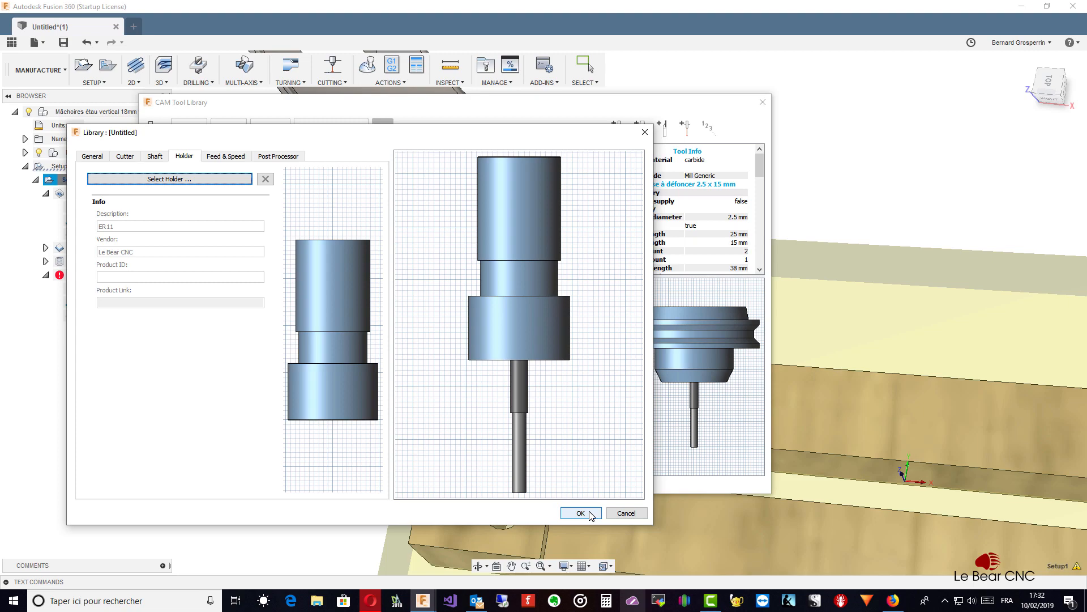
pyautogui.click(581, 513)
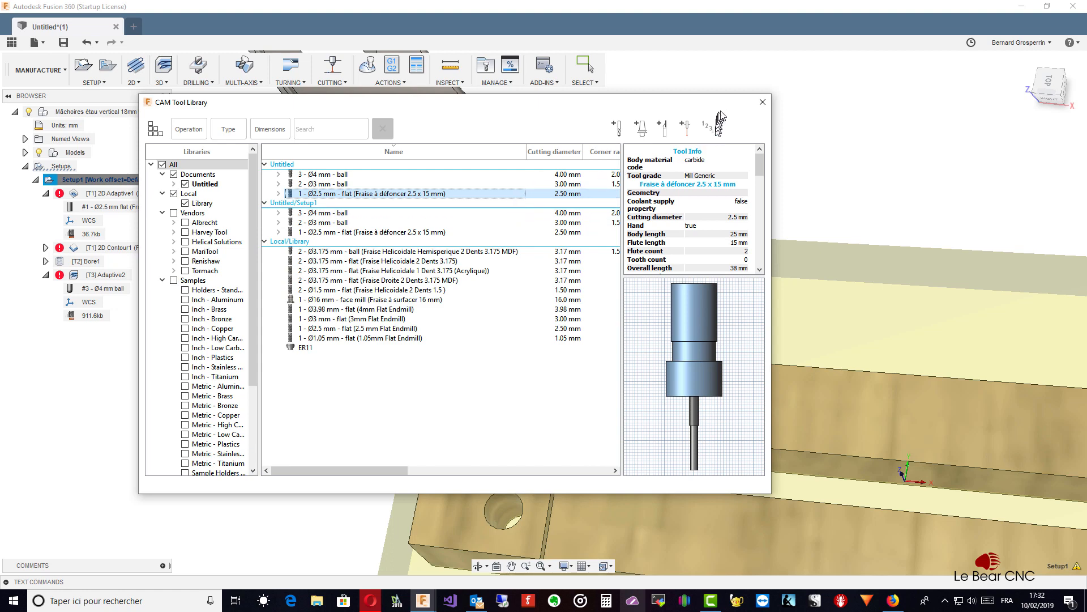
pyautogui.click(763, 102)
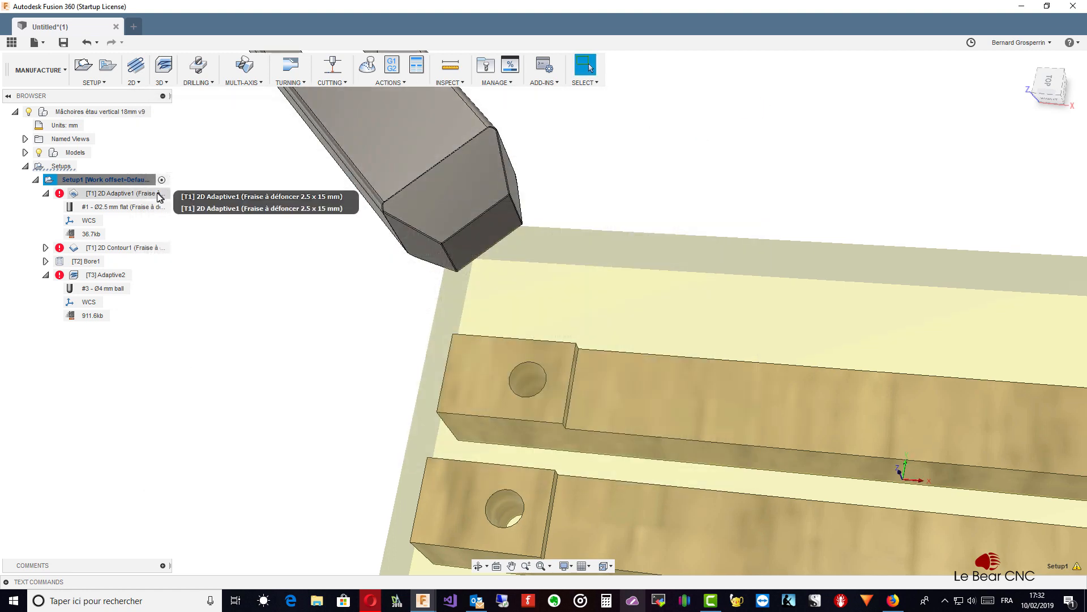
# - Regenerate all toolpaths of Setup1, including the operations that do not require regeneration
pyautogui.rightClick(119, 182)
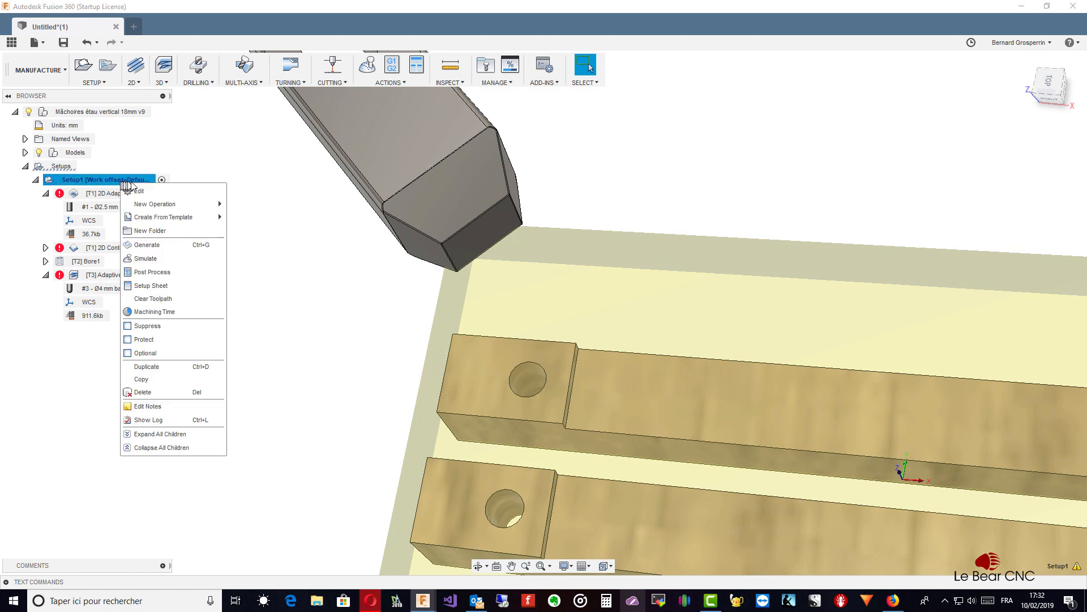
pyautogui.click(153, 251)
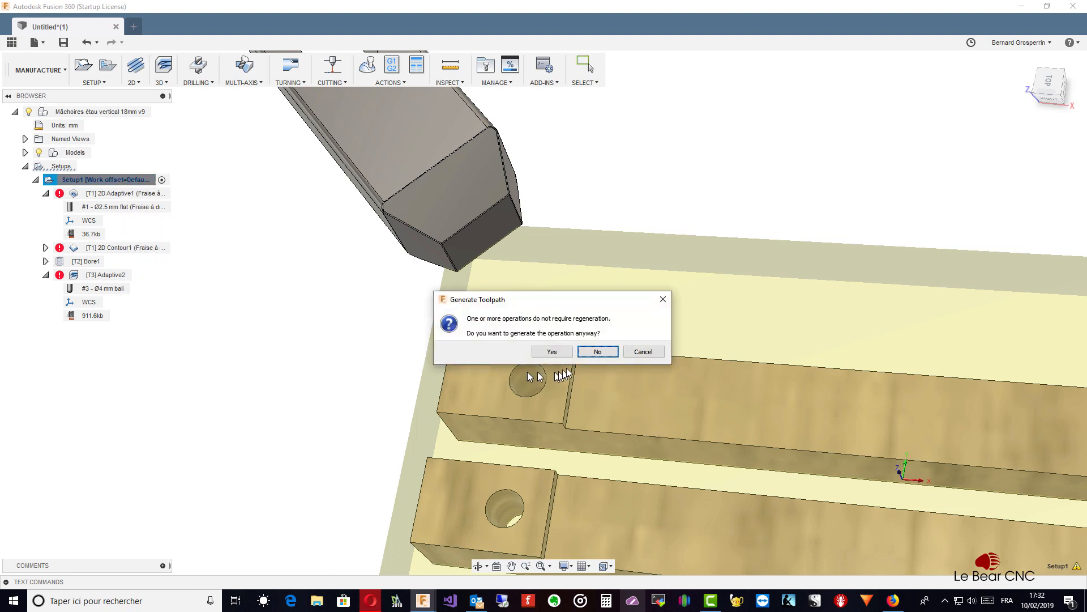
pyautogui.click(554, 352)
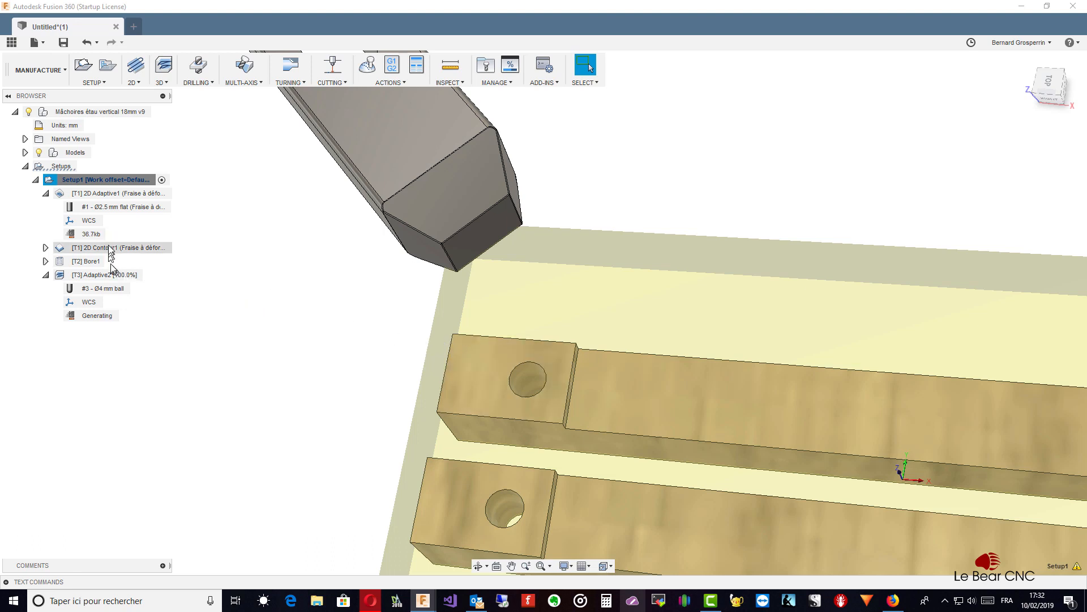
# - Simulate 2D Adaptive1 with the ER11 holder, close the simulation, and select the operation to show its toolpath
pyautogui.click(106, 195)
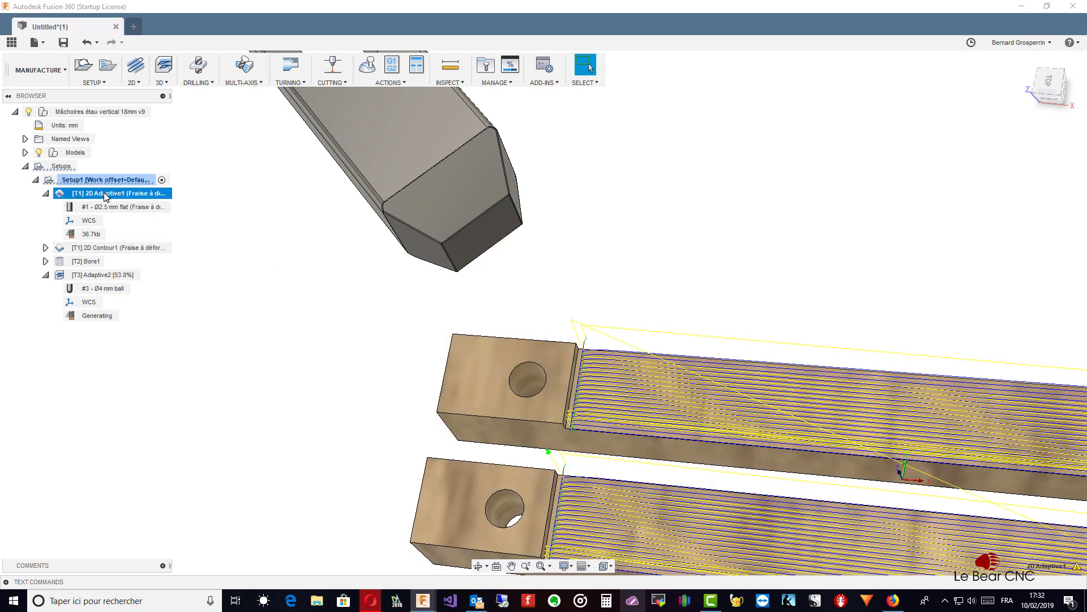
pyautogui.rightClick(105, 195)
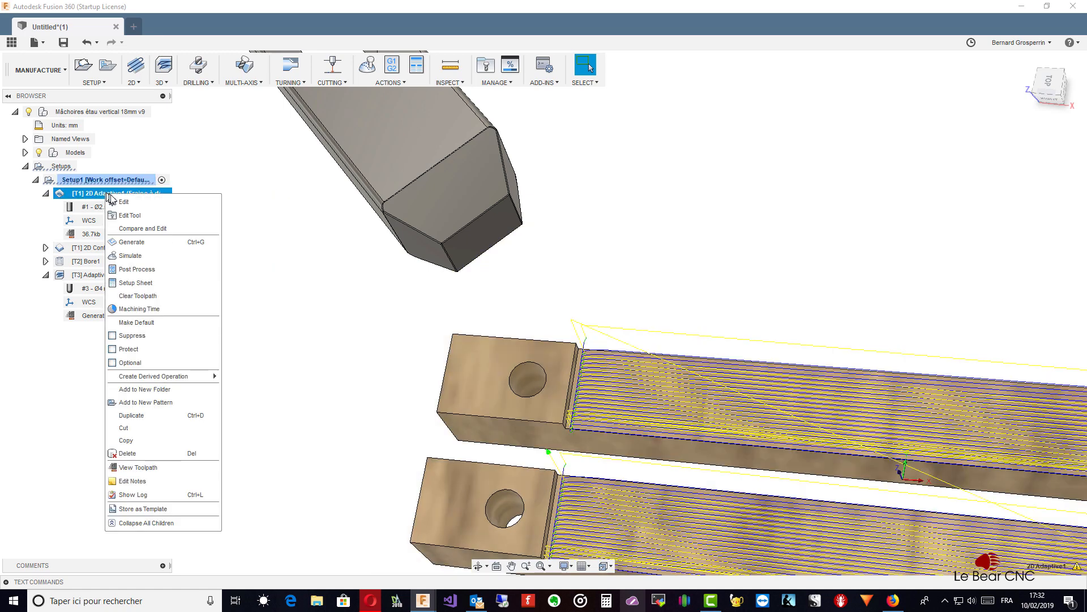
pyautogui.click(138, 268)
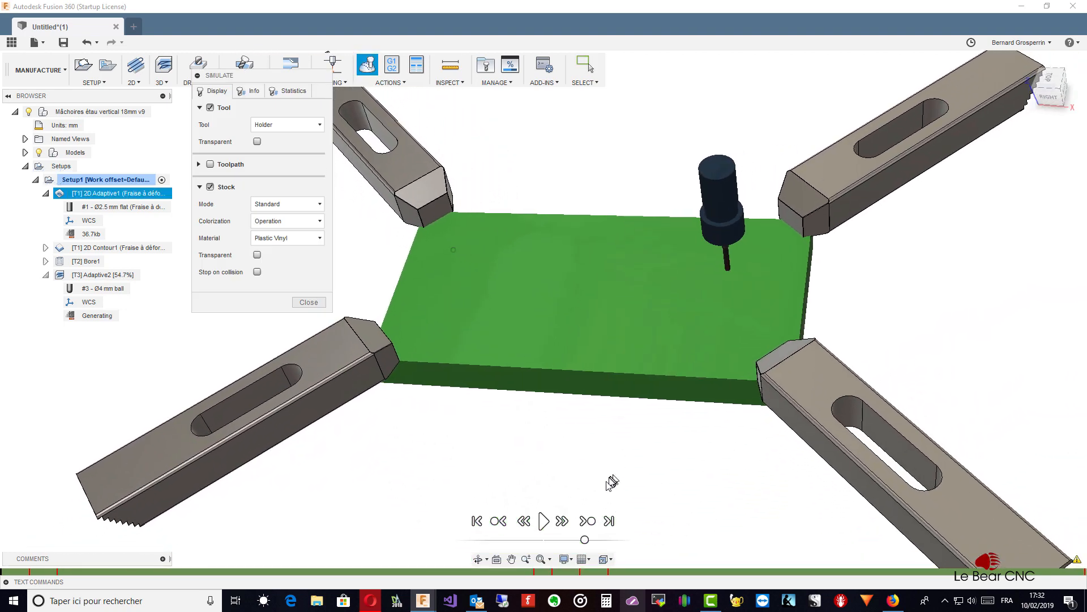
pyautogui.click(546, 521)
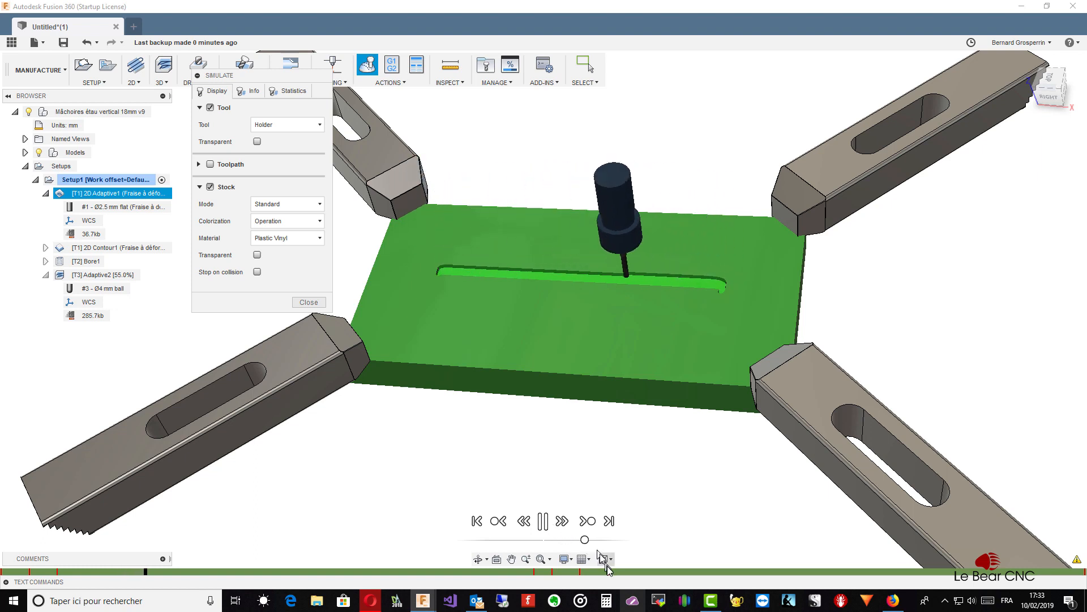
pyautogui.click(542, 521)
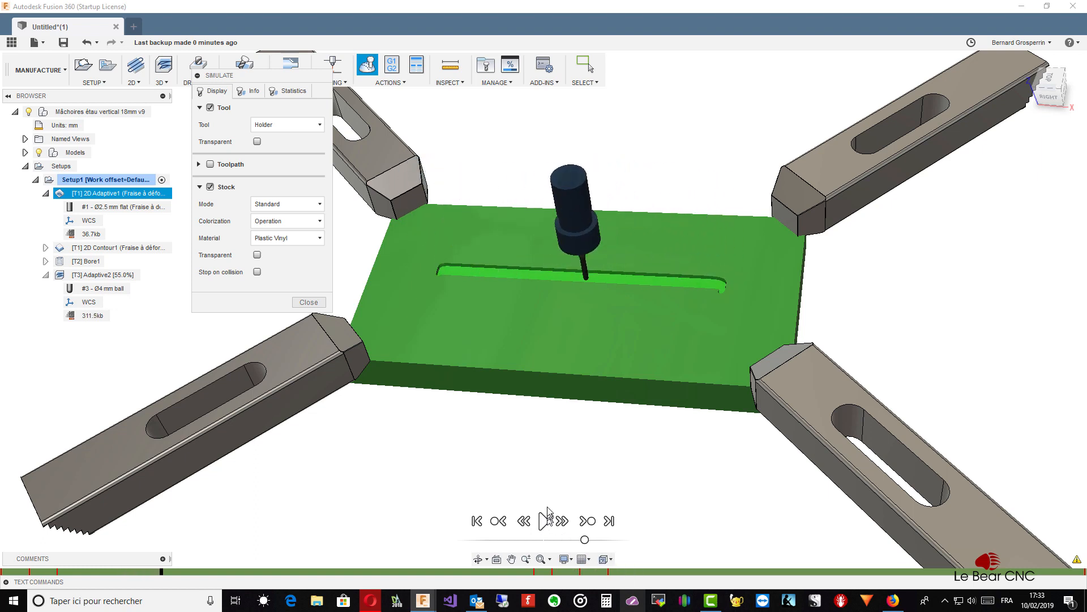
pyautogui.click(309, 302)
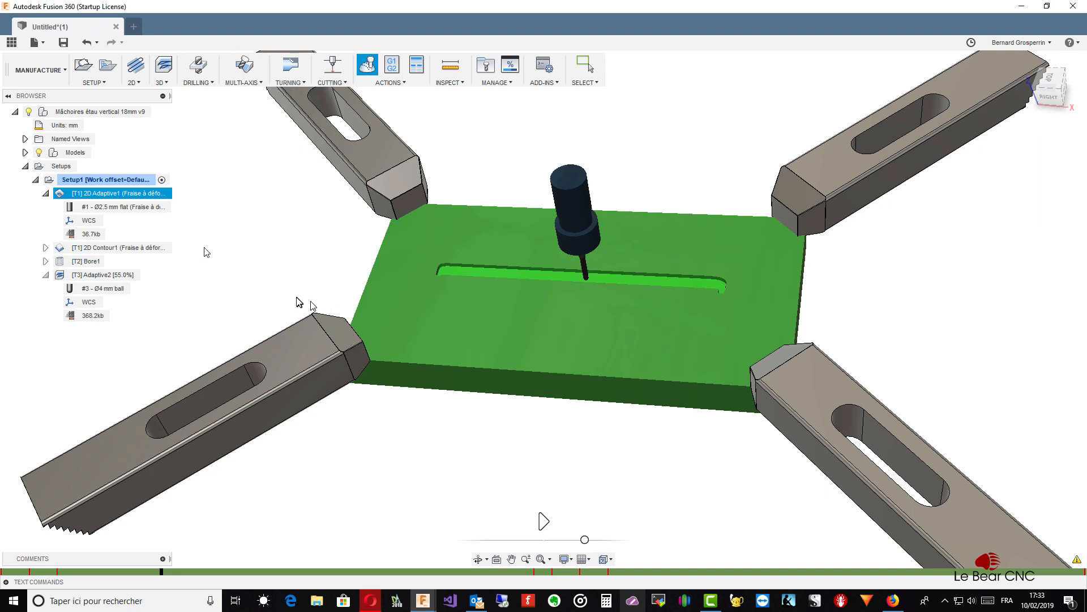
pyautogui.click(99, 194)
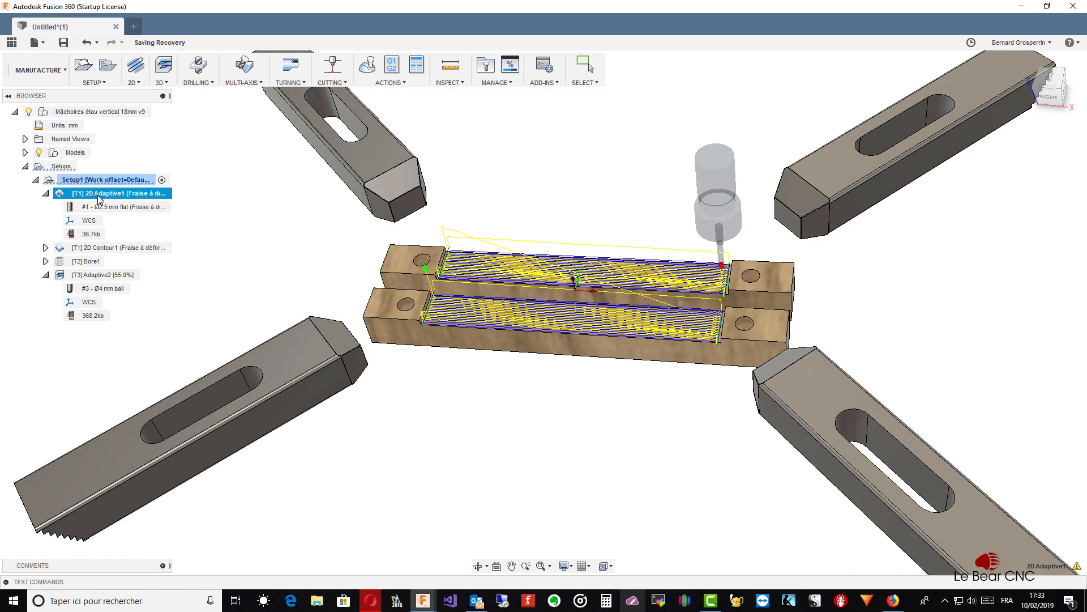
# - Edit 2D Adaptive1 to use a helix ramp with a 25° ramping angle and a 15° ramp taper angle, and regenerate it
pyautogui.rightClick(98, 196)
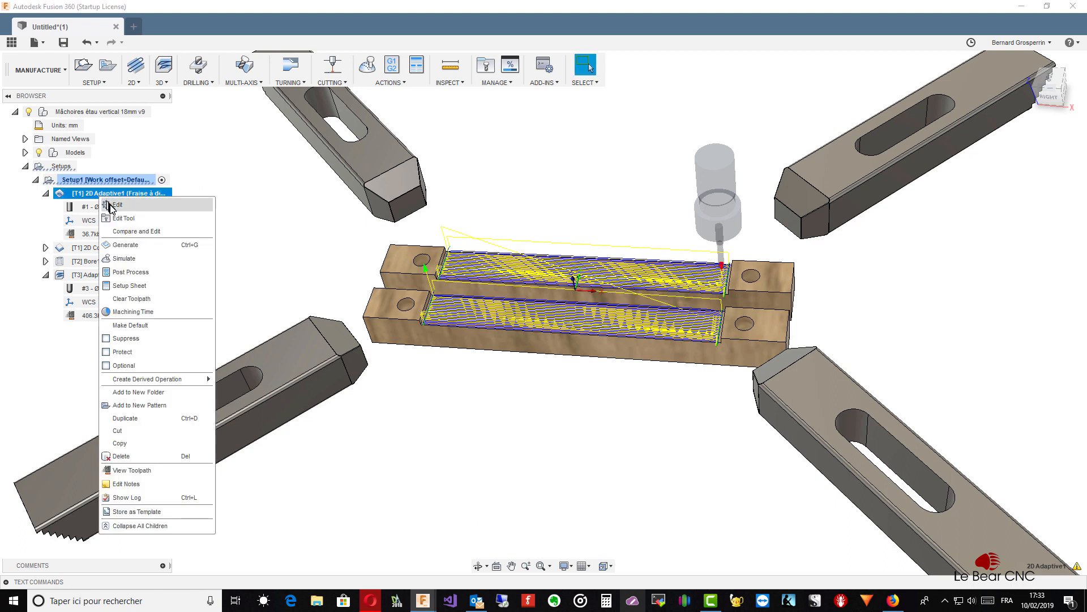
pyautogui.click(111, 205)
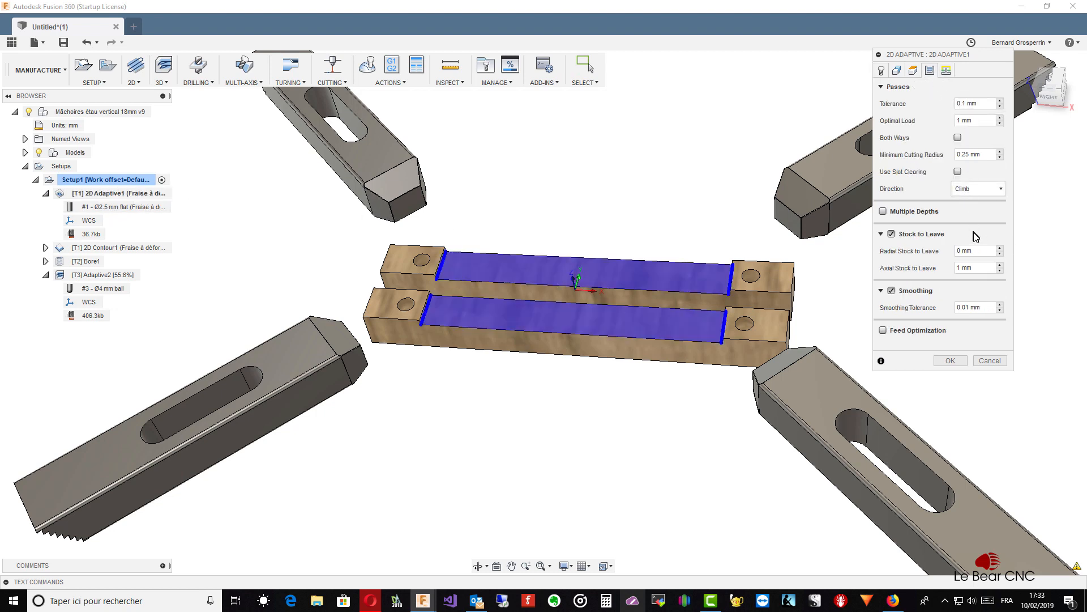
pyautogui.click(946, 71)
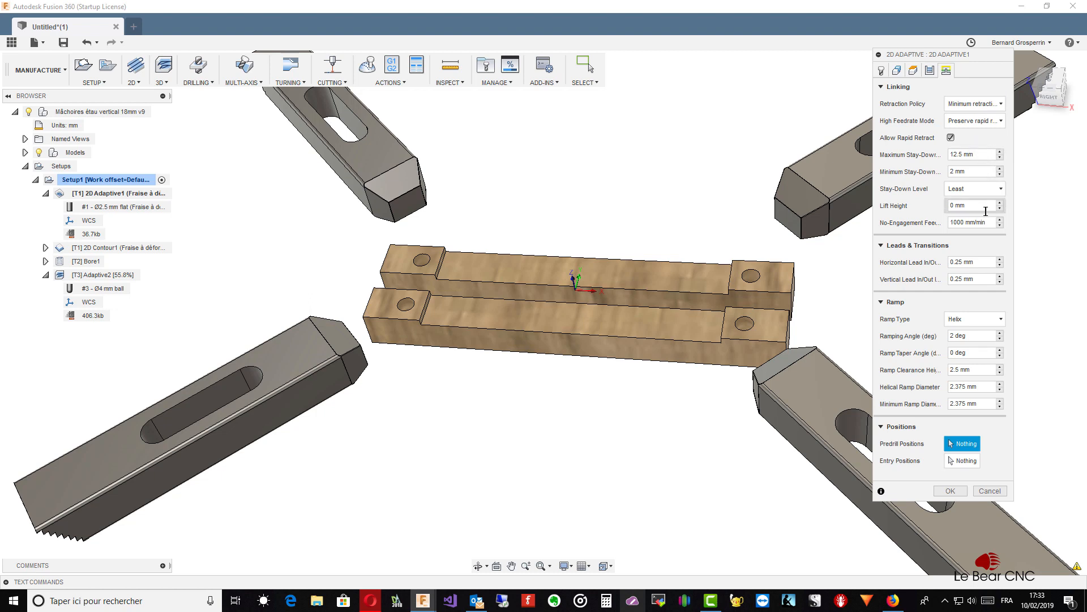
pyautogui.click(1003, 319)
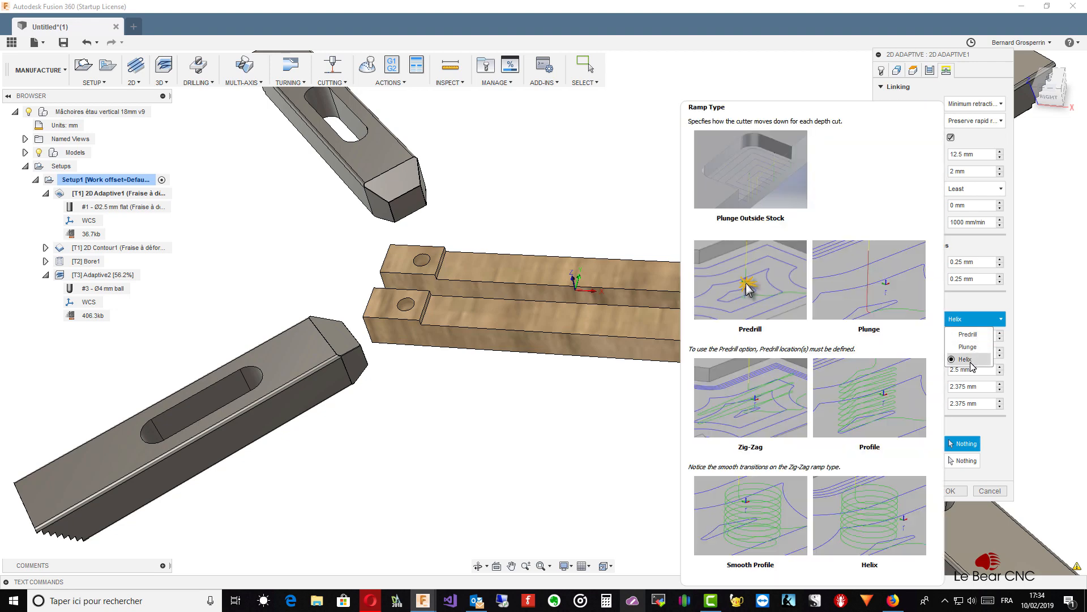
pyautogui.click(971, 360)
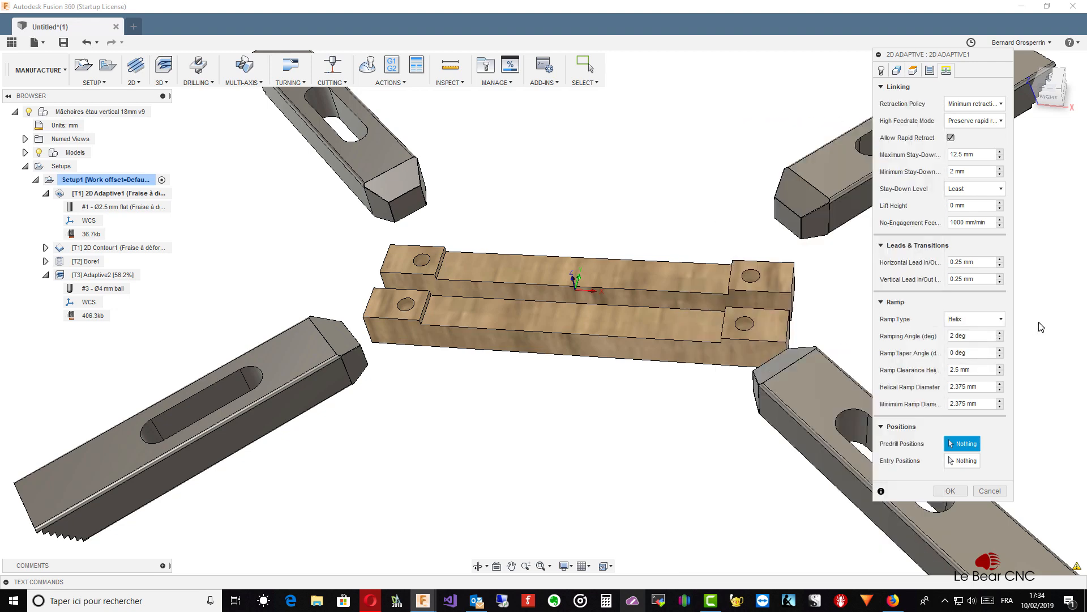
pyautogui.doubleClick(953, 337)
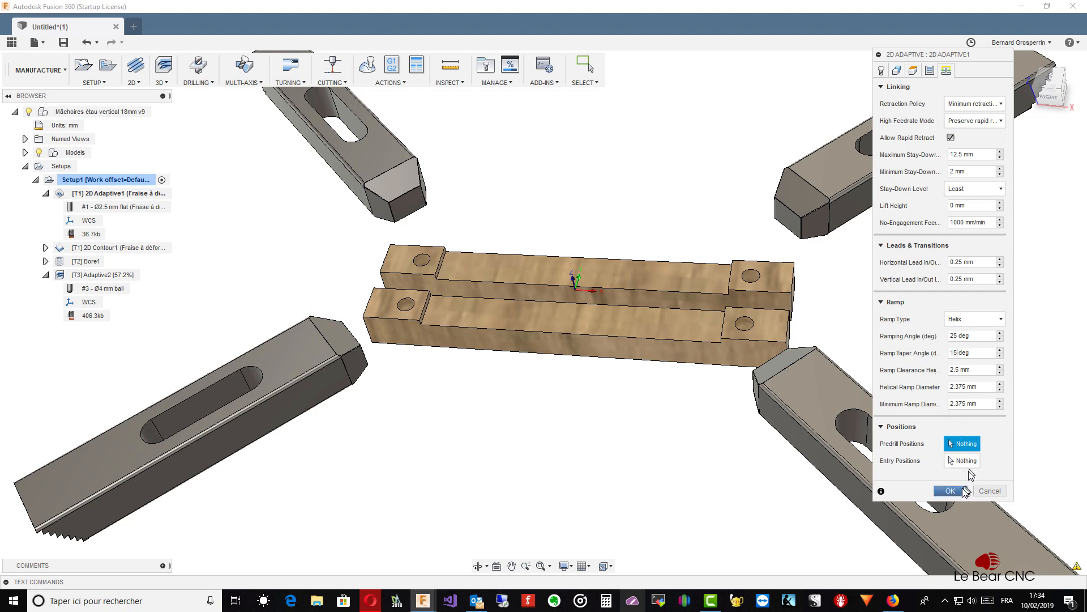
pyautogui.click(951, 490)
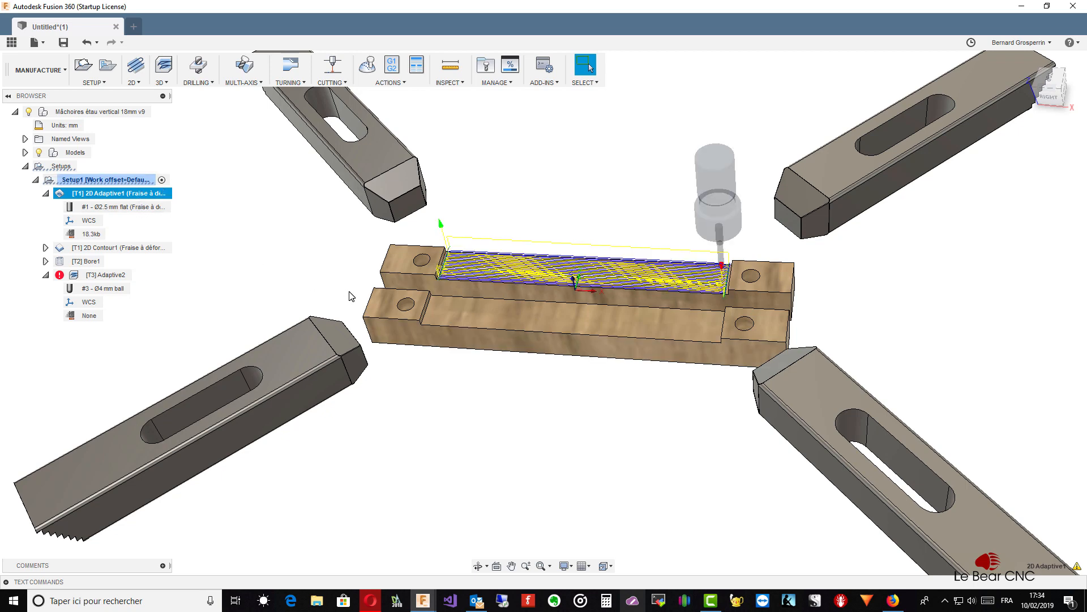
pyautogui.scroll(3, 416, 324)
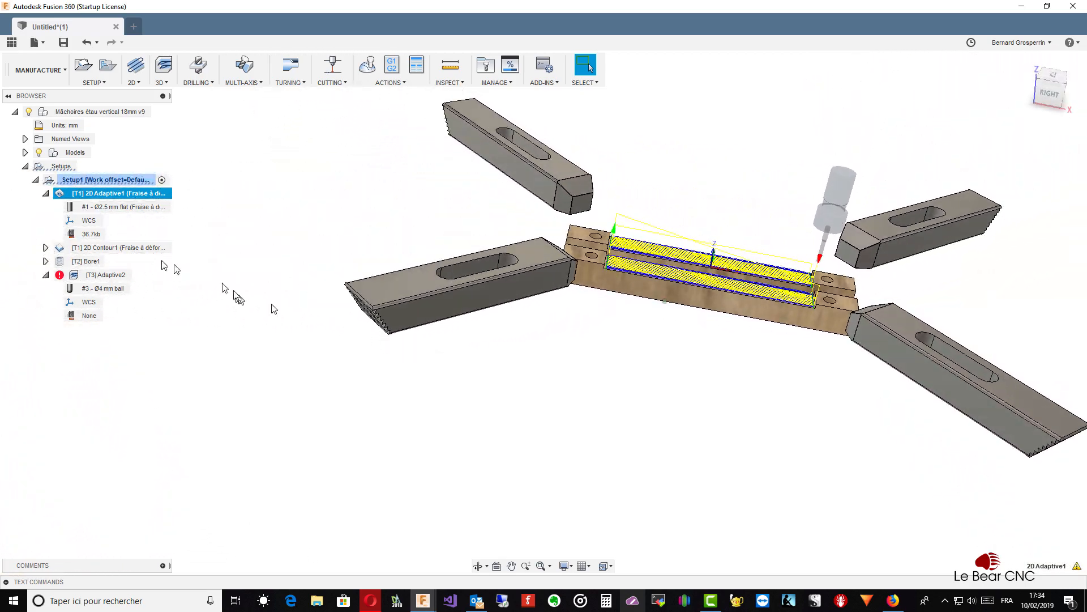
# - Delete the Adaptive2 operation from Setup1
pyautogui.click(102, 277)
pyautogui.rightClick(102, 277)
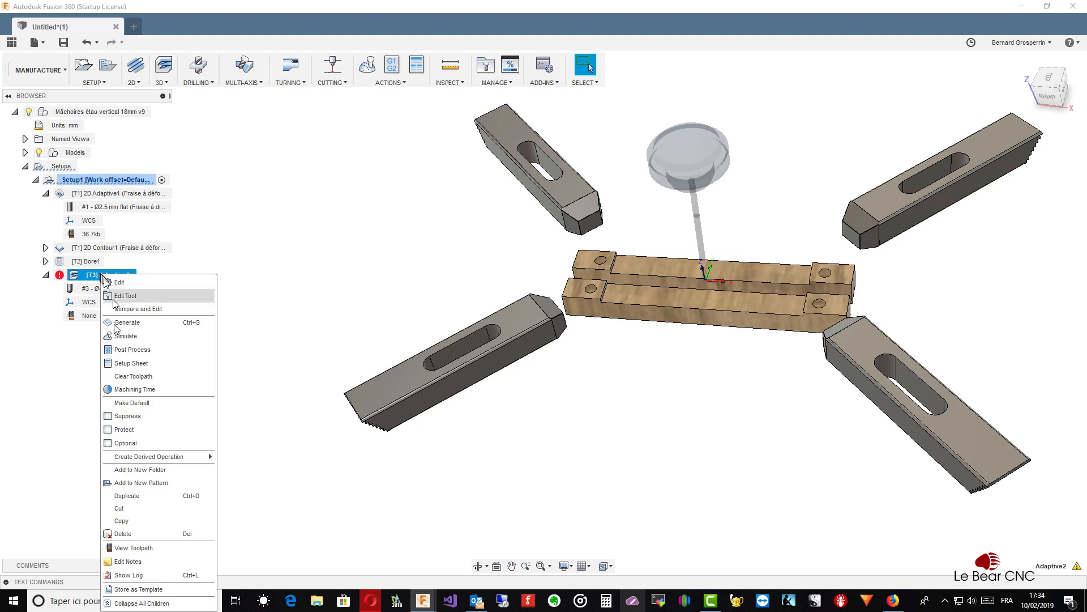
pyautogui.click(123, 534)
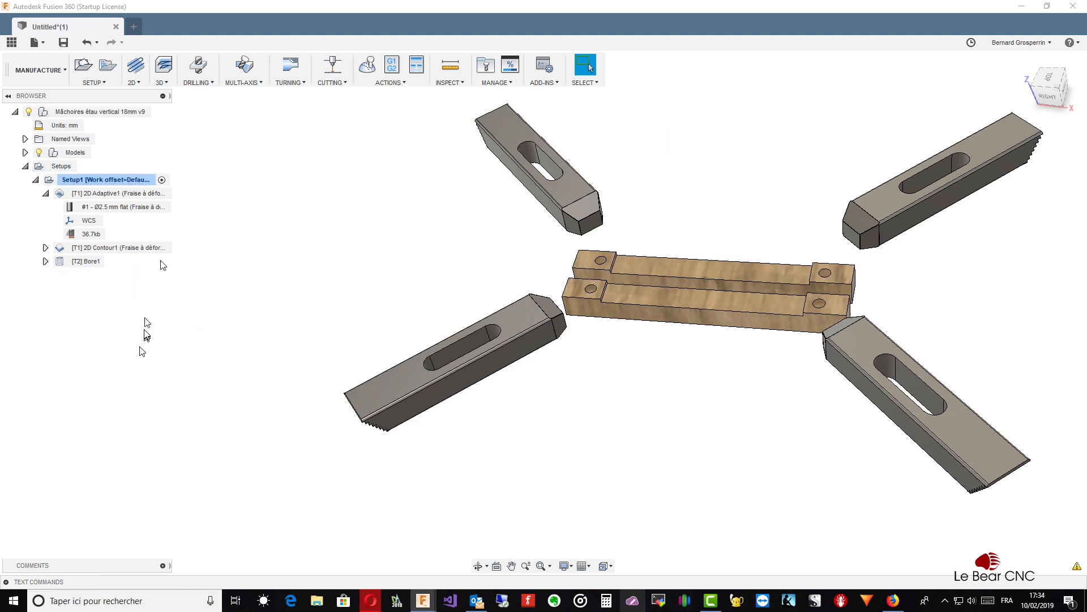
# - Add a new 2D Contour operation to Setup1 and assign the document's Ø2.5 mm flat tool to it
pyautogui.click(136, 181)
pyautogui.rightClick(136, 184)
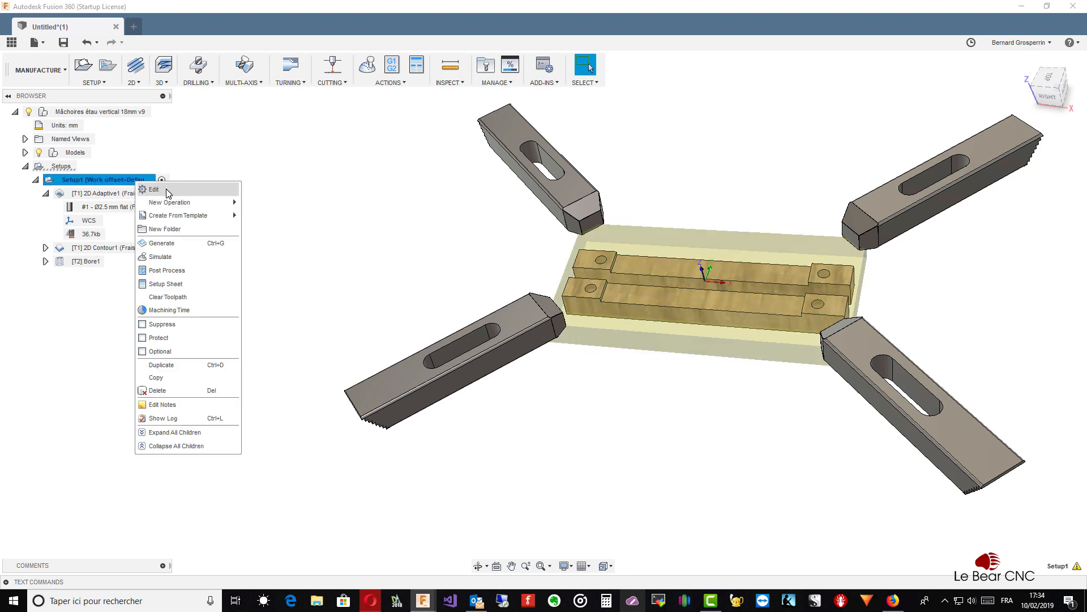
pyautogui.moveTo(170, 203)
pyautogui.moveTo(277, 221)
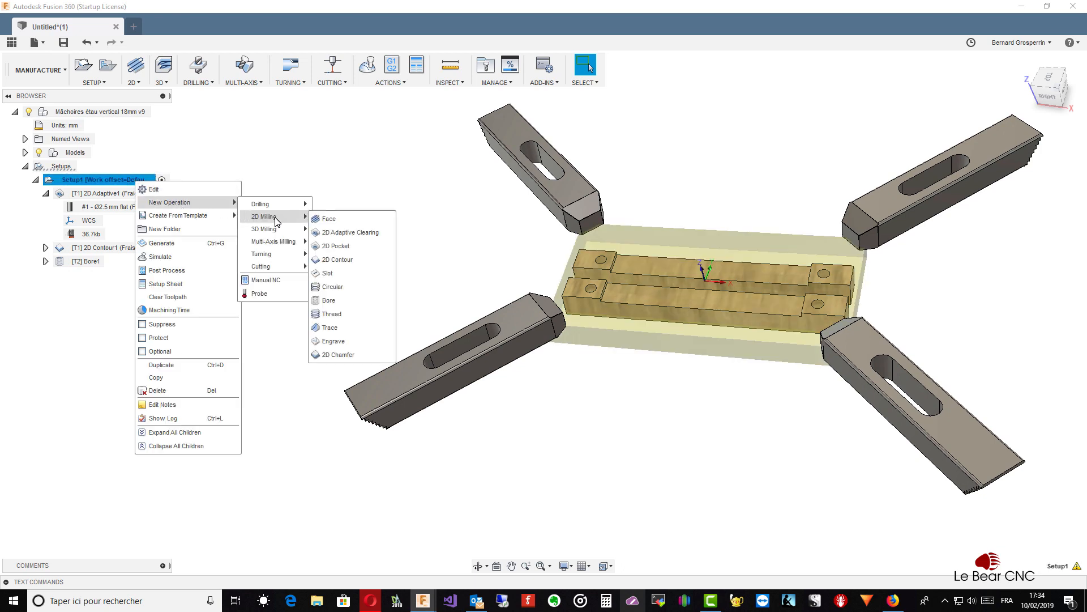
pyautogui.click(348, 260)
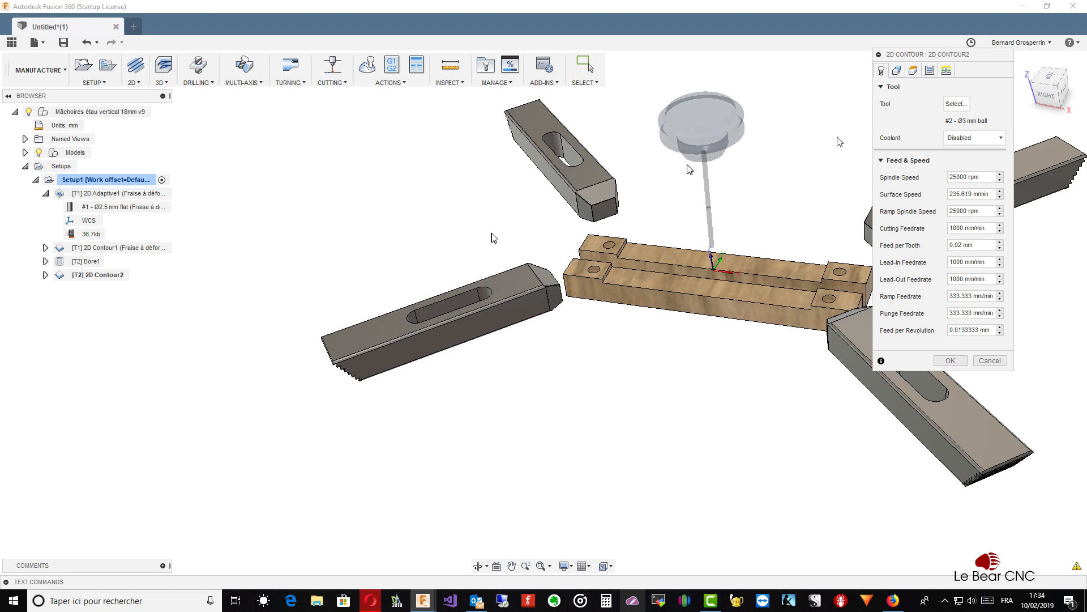
pyautogui.click(961, 103)
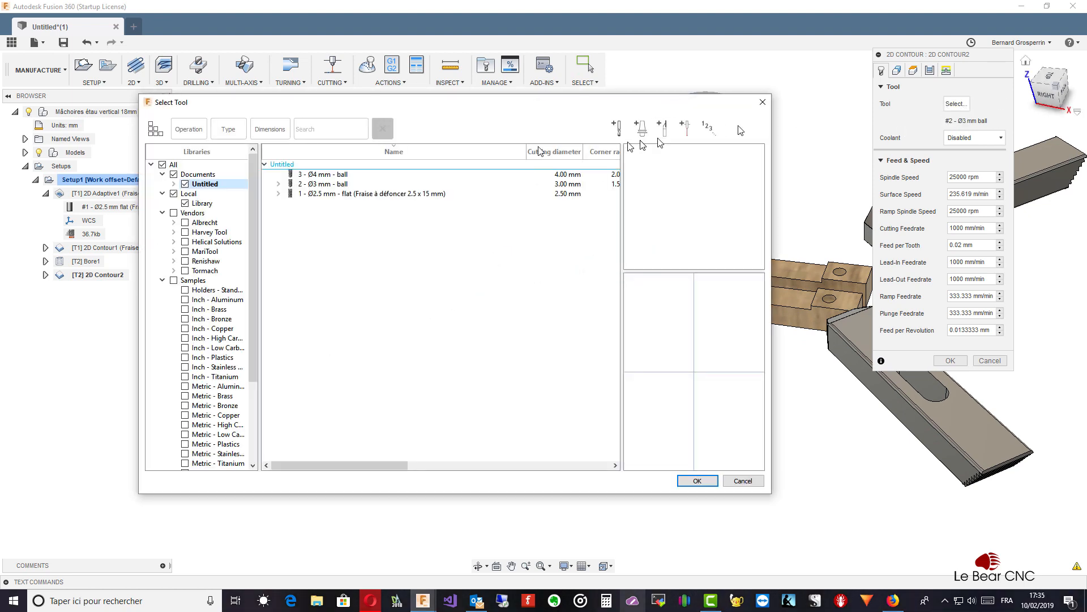
pyautogui.click(362, 196)
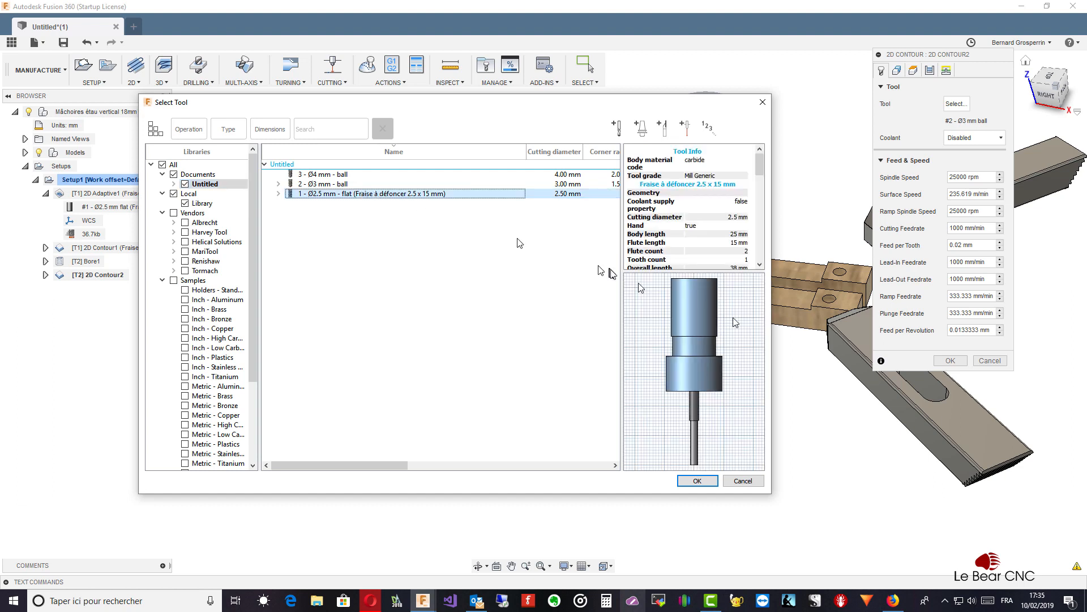
pyautogui.click(698, 481)
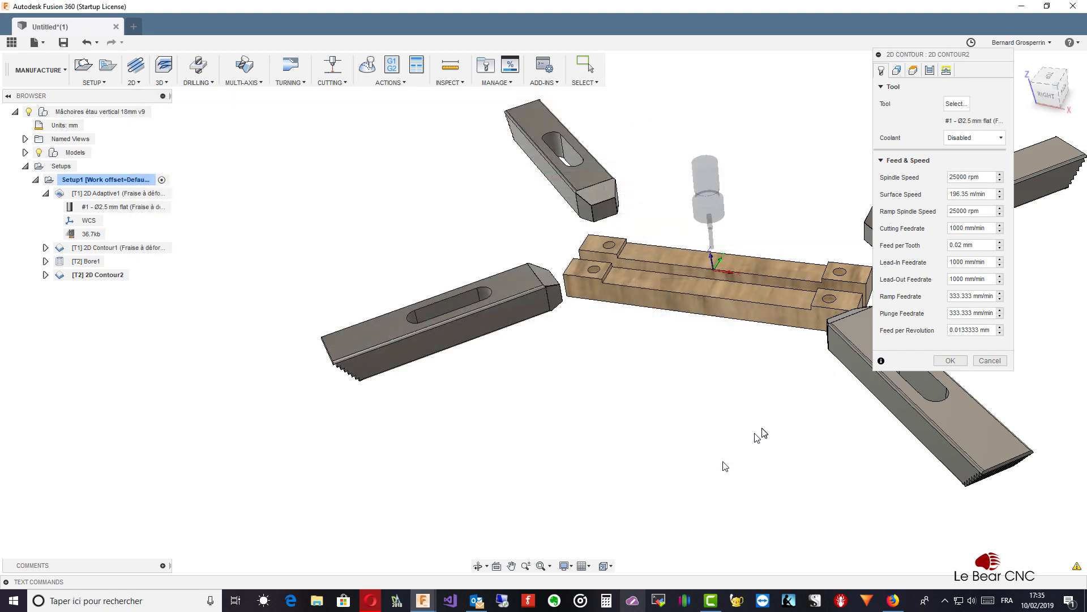
# - Select the bottom outer edge chains of both jaws as the contours to machine
pyautogui.click(897, 71)
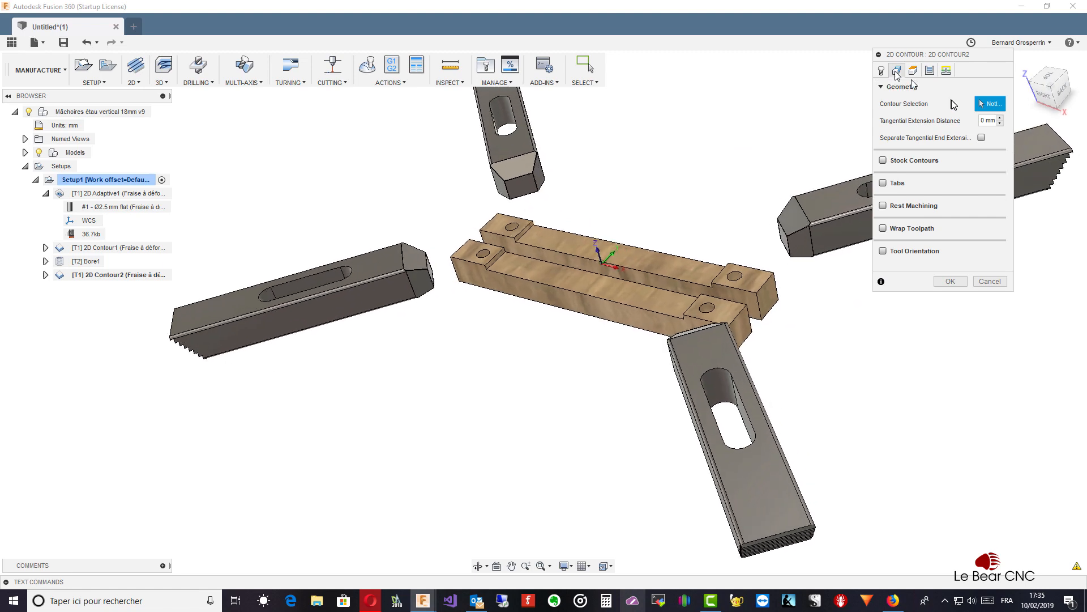
pyautogui.click(597, 323)
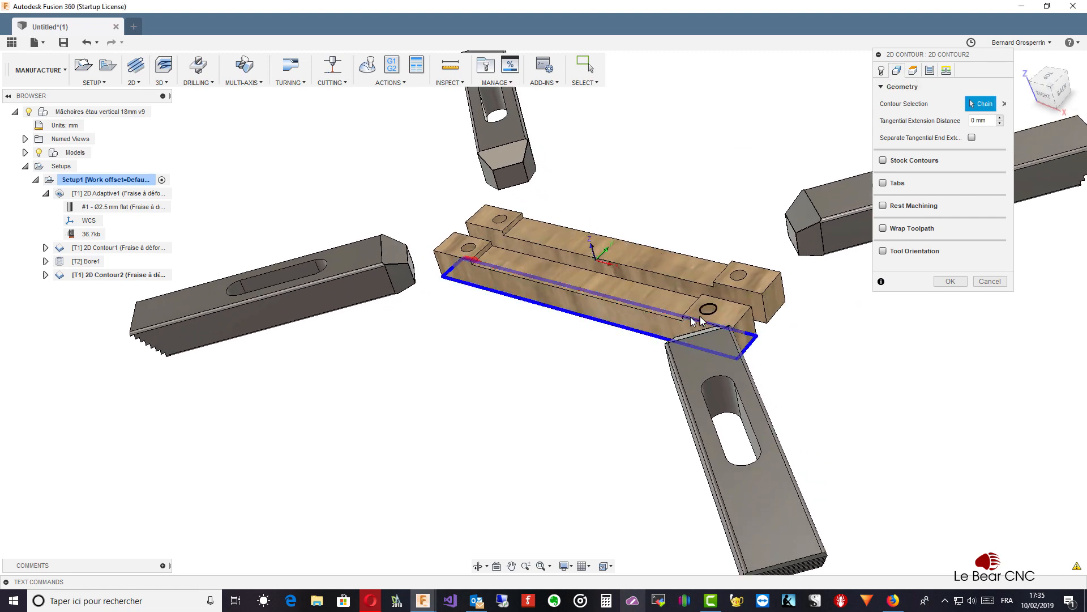
pyautogui.keyDown('shift'); pyautogui.moveTo(696, 322); pyautogui.dragTo(726, 368, button='middle'); pyautogui.keyUp('shift')
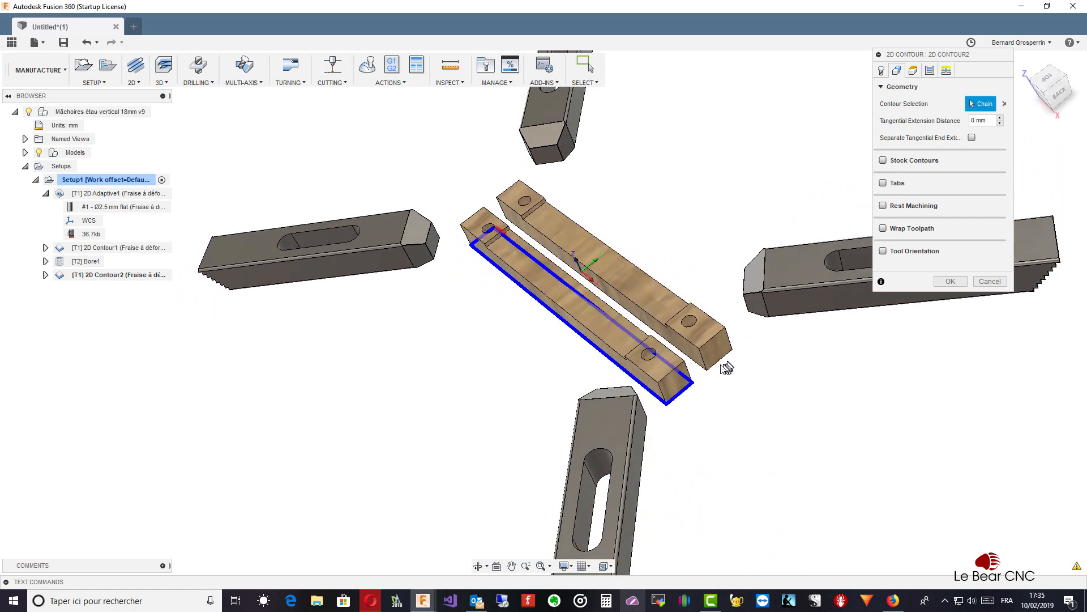
pyautogui.click(704, 372)
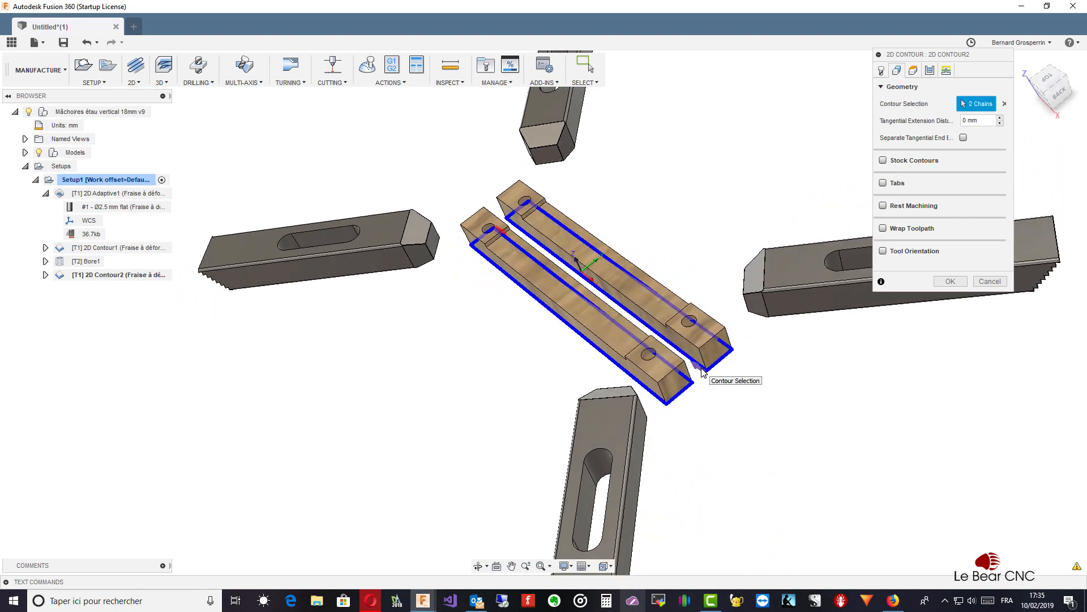
pyautogui.scroll(3, 1034, 335)
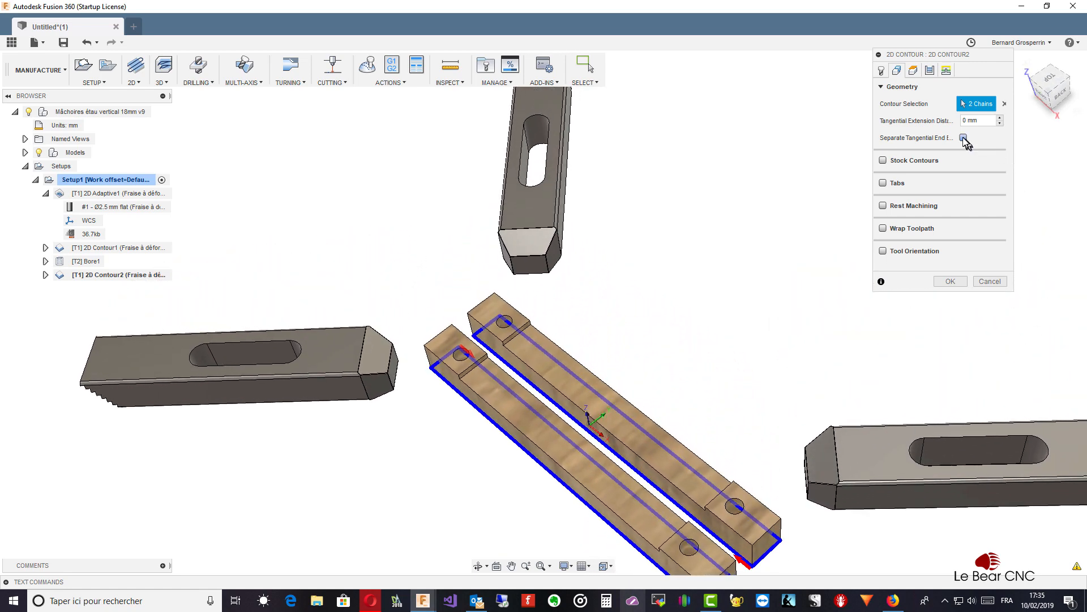
# - Enable rectangular tabs with a tab height of 1 mm and set their positioning to At points
pyautogui.click(884, 184)
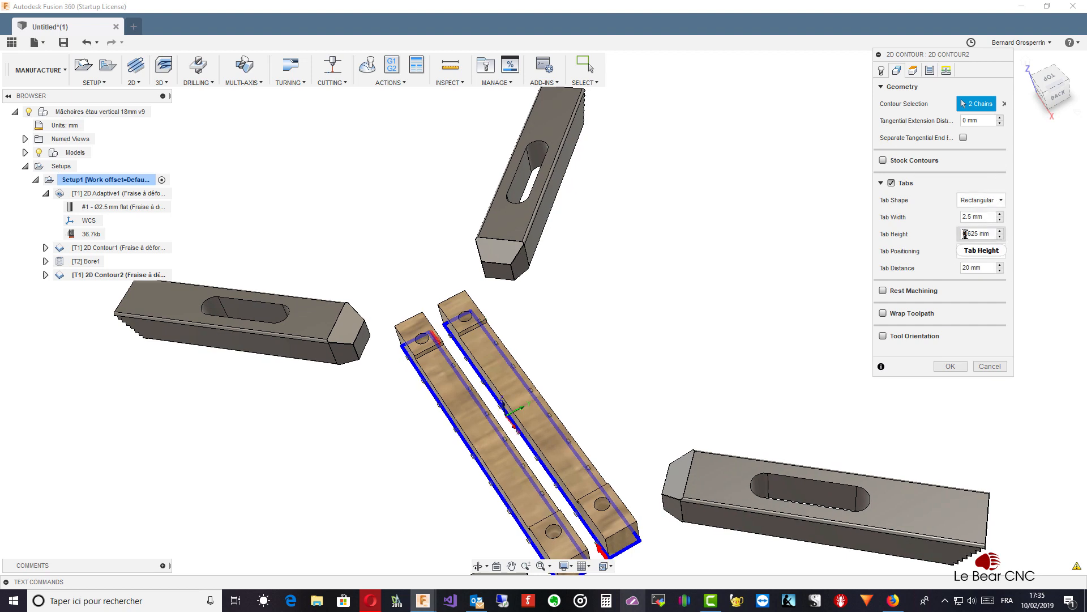
pyautogui.moveTo(966, 234); pyautogui.dragTo(986, 235)
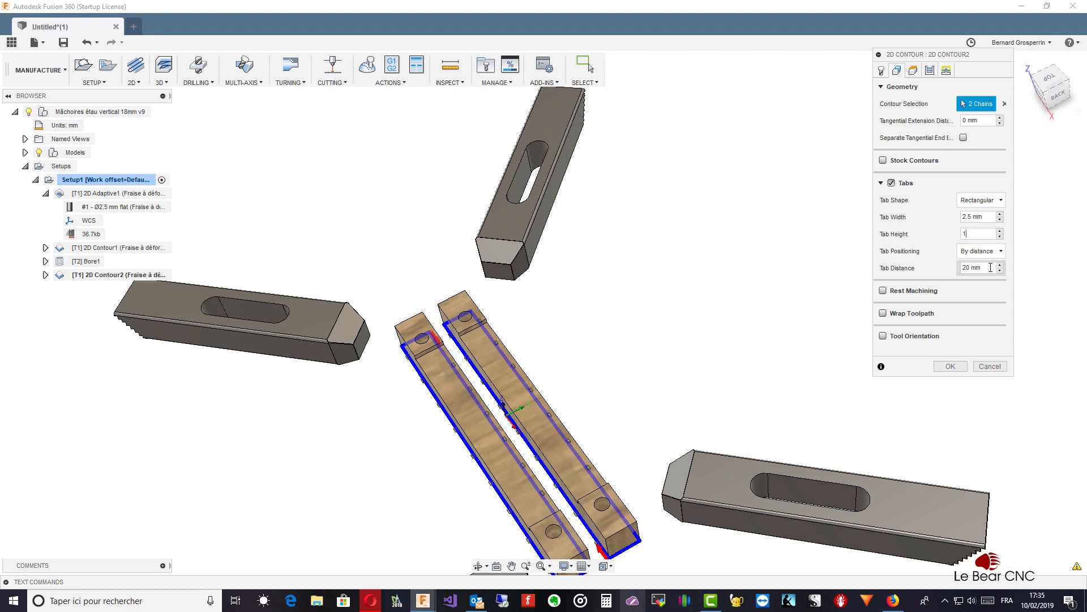
pyautogui.click(1003, 251)
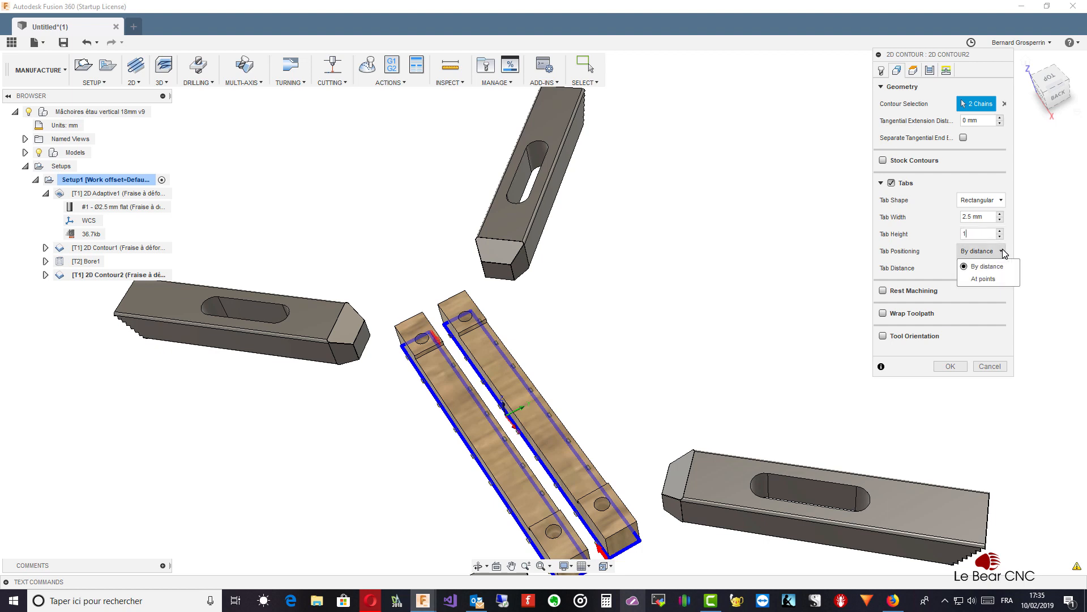
pyautogui.click(991, 277)
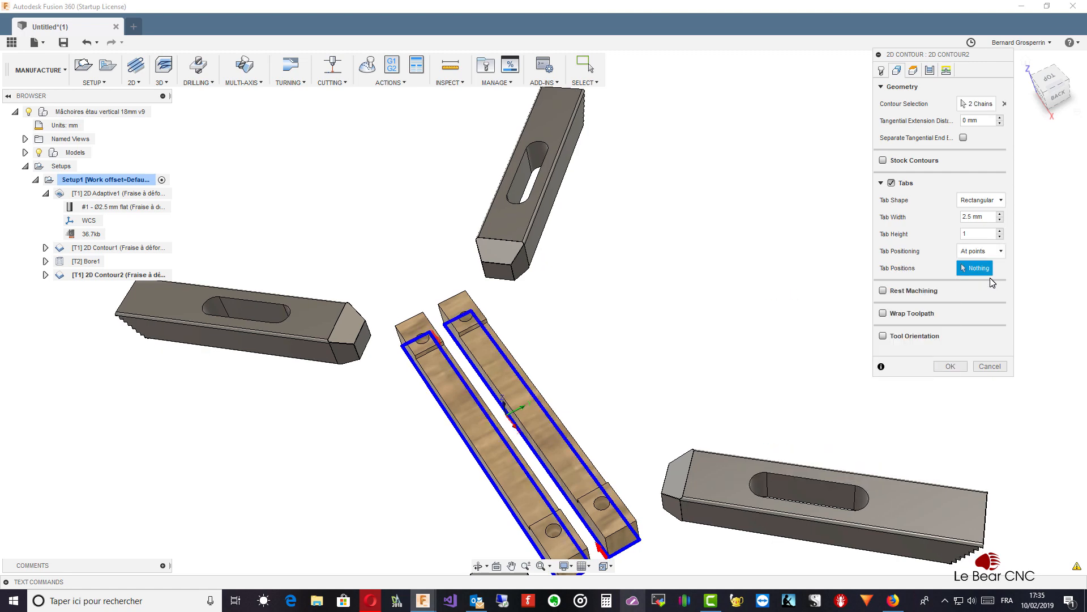
# - Place eight tab points on the bottom contours, one near the middle of each side of both jaws
pyautogui.keyDown('shift'); pyautogui.moveTo(794, 332); pyautogui.dragTo(623, 348, button='middle'); pyautogui.keyUp('shift')
pyautogui.click(555, 397)
pyautogui.click(654, 475)
pyautogui.click(472, 364)
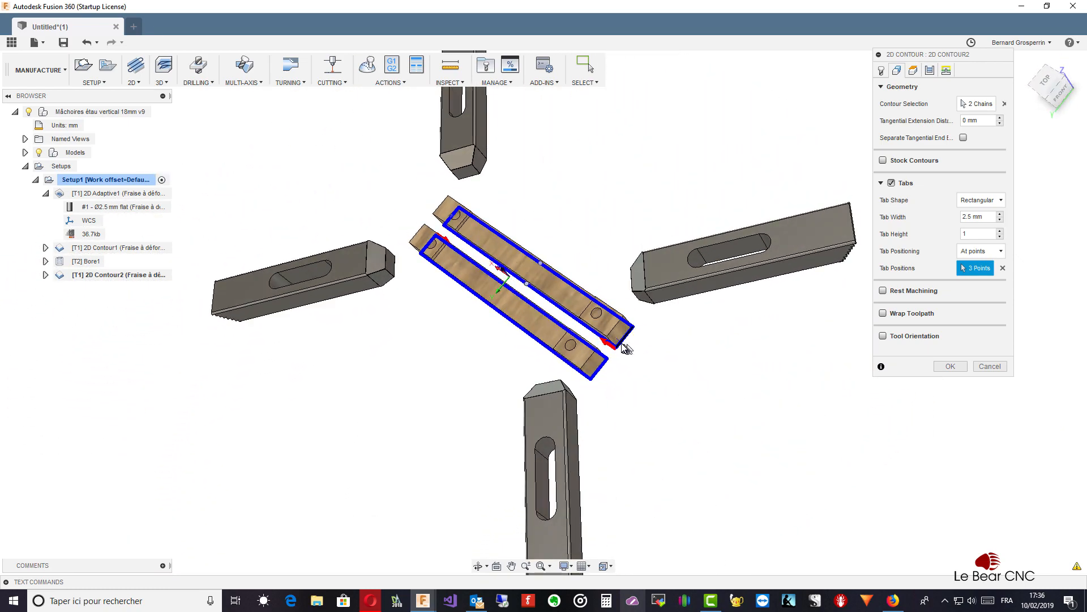
pyautogui.click(601, 373)
pyautogui.keyDown('shift'); pyautogui.moveTo(602, 373); pyautogui.dragTo(592, 293, button='middle'); pyautogui.keyUp('shift')
pyautogui.click(503, 315)
pyautogui.click(570, 329)
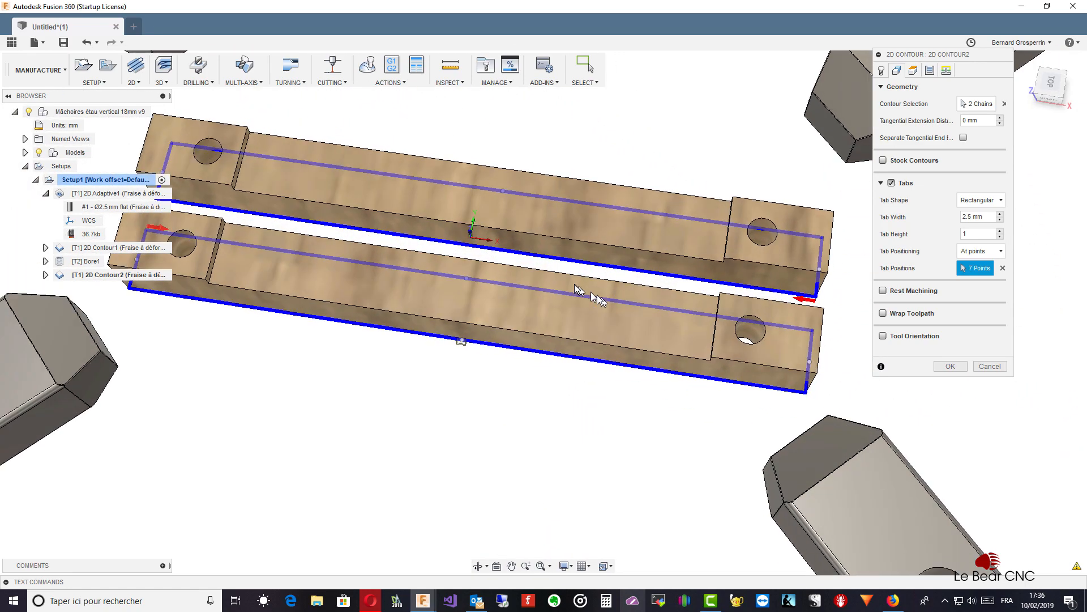
pyautogui.click(480, 247)
pyautogui.keyDown('shift'); pyautogui.moveTo(480, 248); pyautogui.dragTo(911, 317, button='middle'); pyautogui.keyUp('shift')
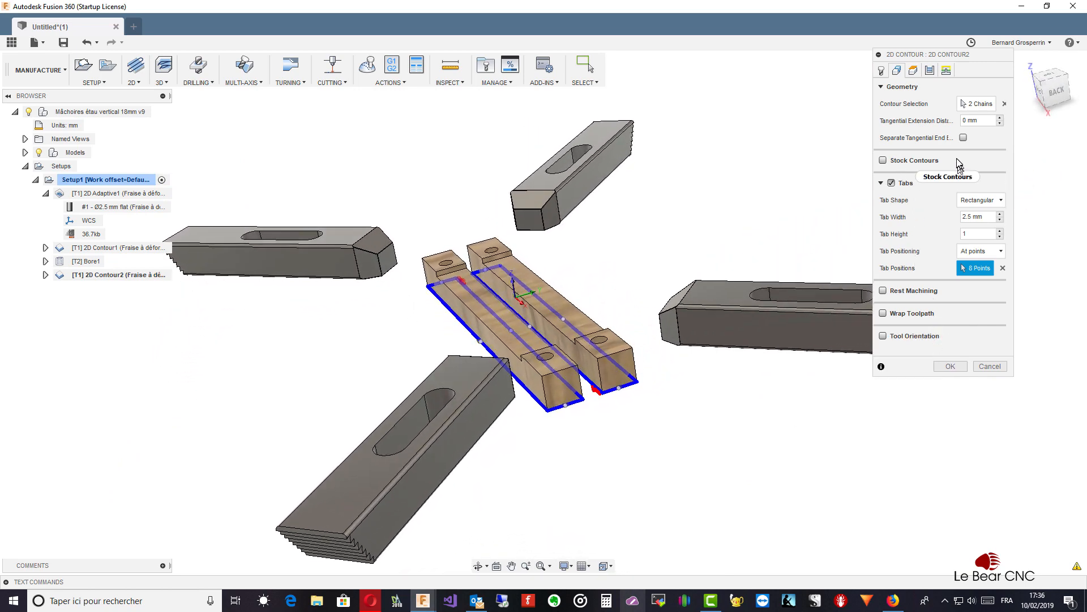
# - Enable multiple finishing passes and multiple depths with a 3 mm maximum roughing stepdown, ordered by islands, and generate the contour toolpath
pyautogui.click(913, 71)
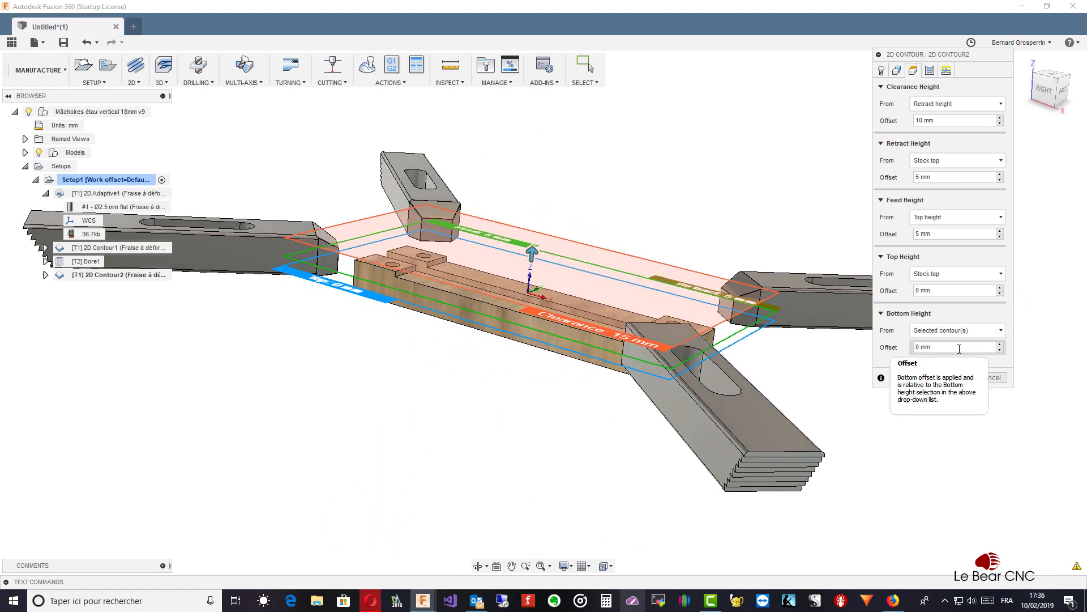
pyautogui.click(930, 70)
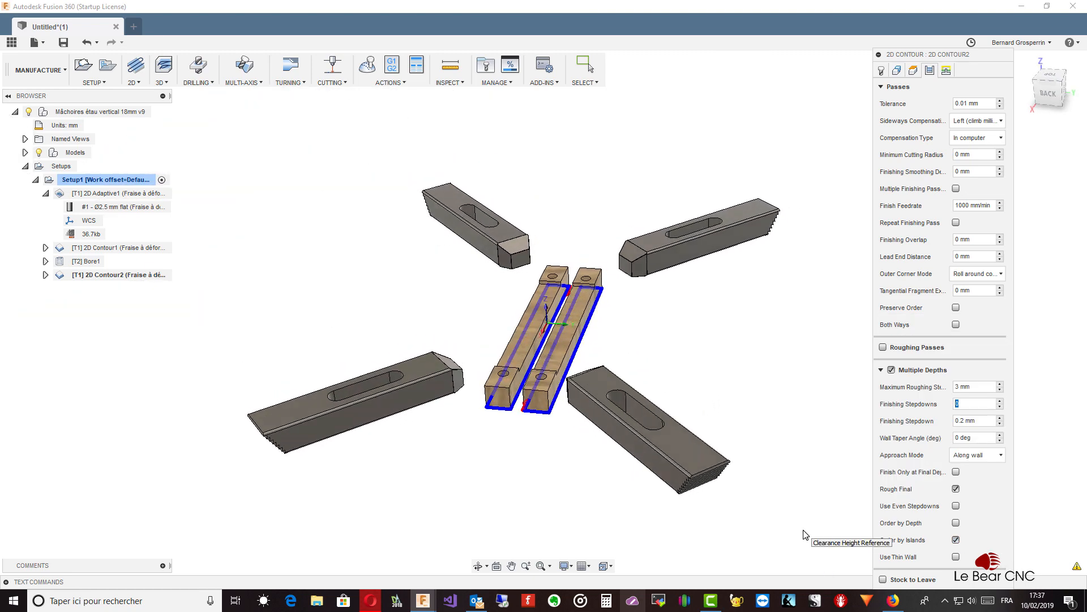
pyautogui.click(957, 189)
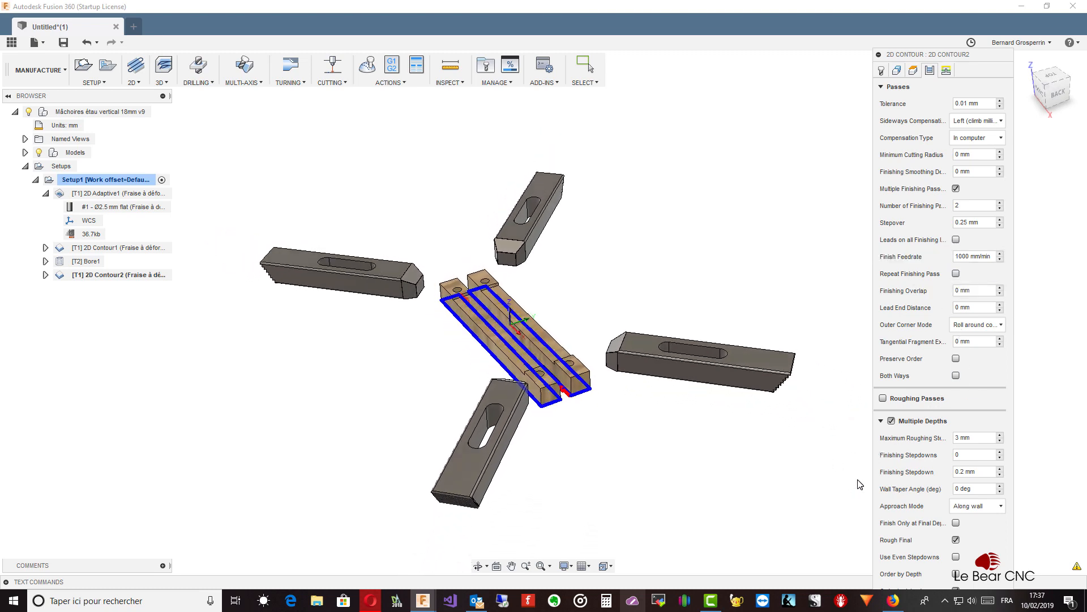
pyautogui.click(882, 421)
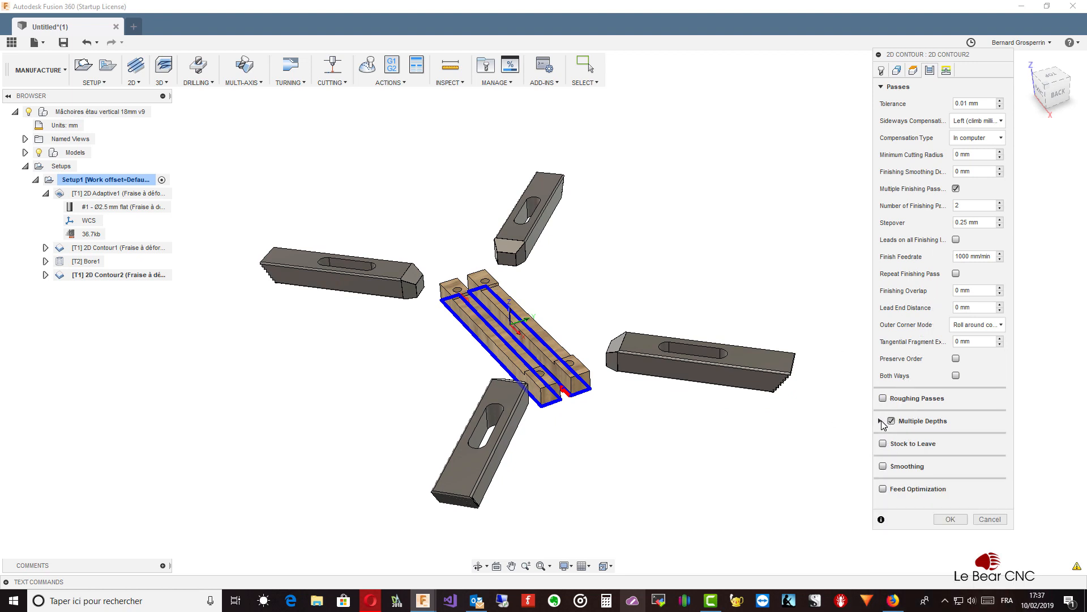
pyautogui.click(952, 519)
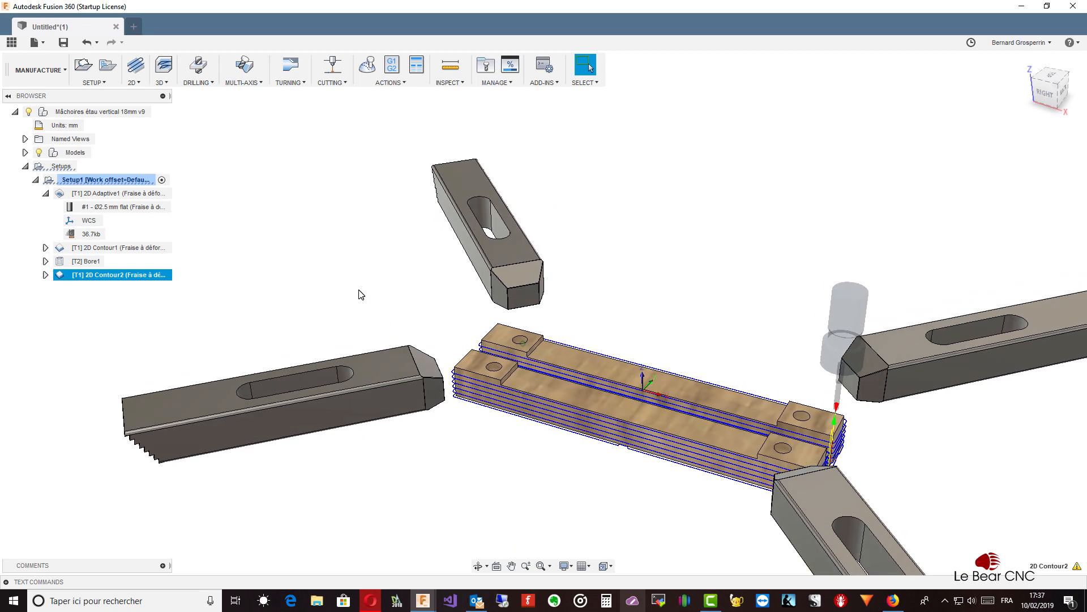
# - Simulate all operations of Setup1 with the tool holder and stock shown, adjusting the playback speed during the run
pyautogui.rightClick(131, 185)
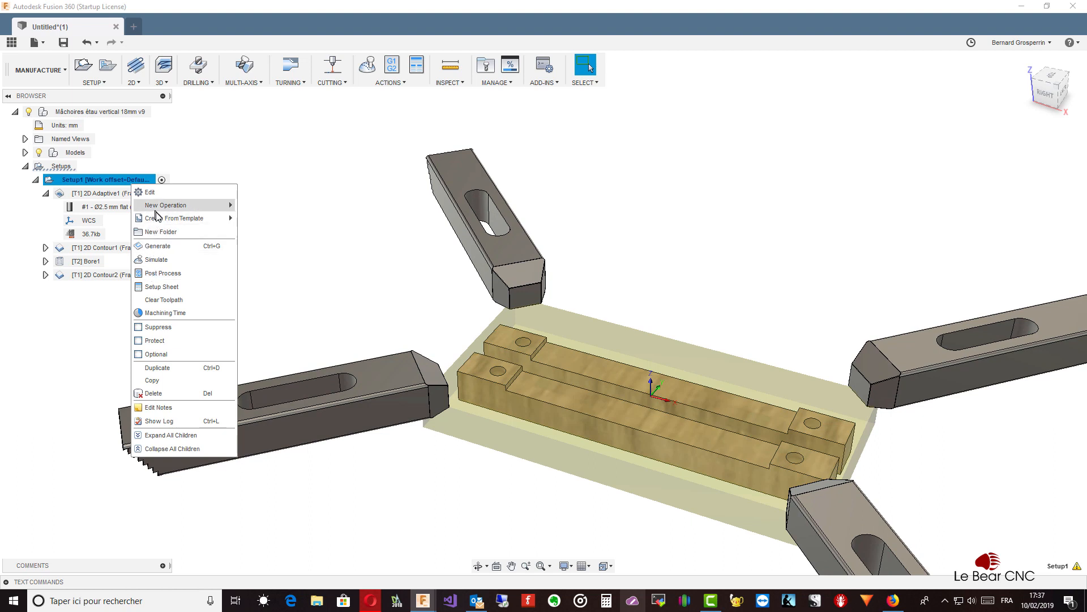
pyautogui.click(158, 258)
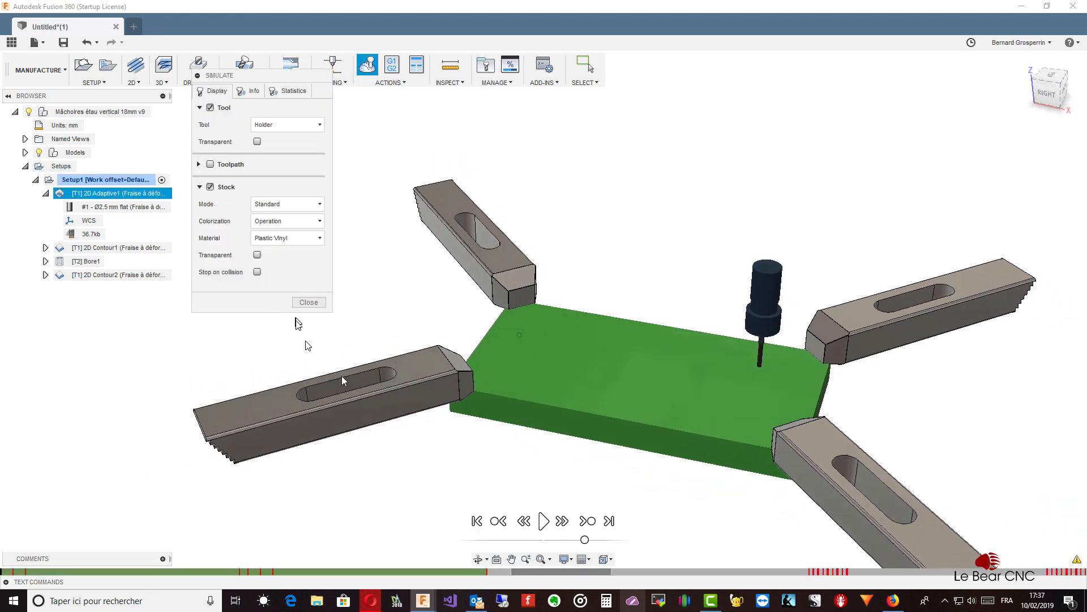
pyautogui.click(542, 521)
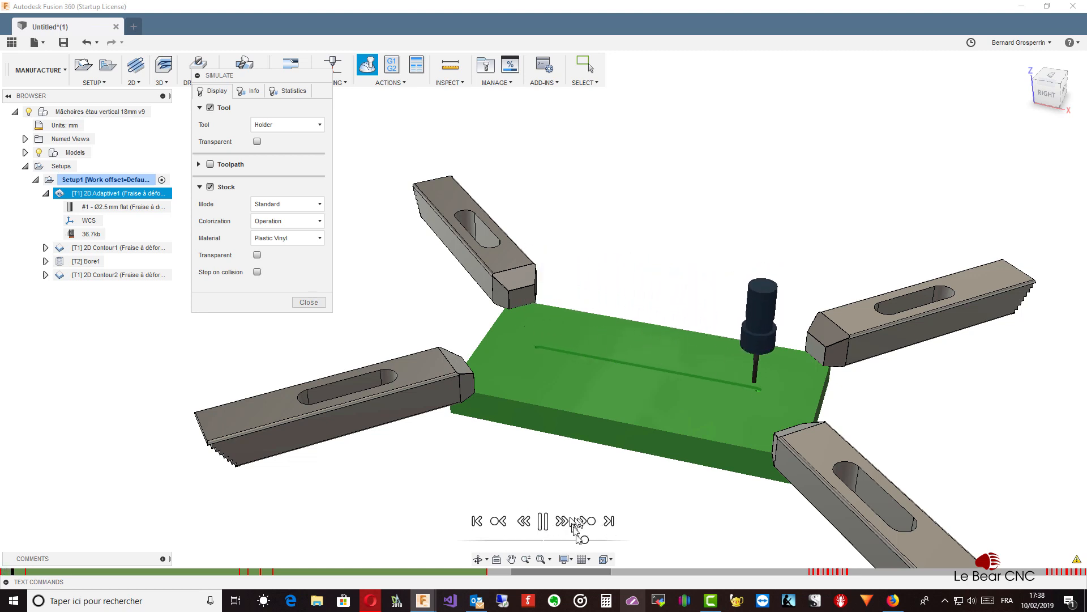
pyautogui.moveTo(586, 539); pyautogui.dragTo(598, 540)
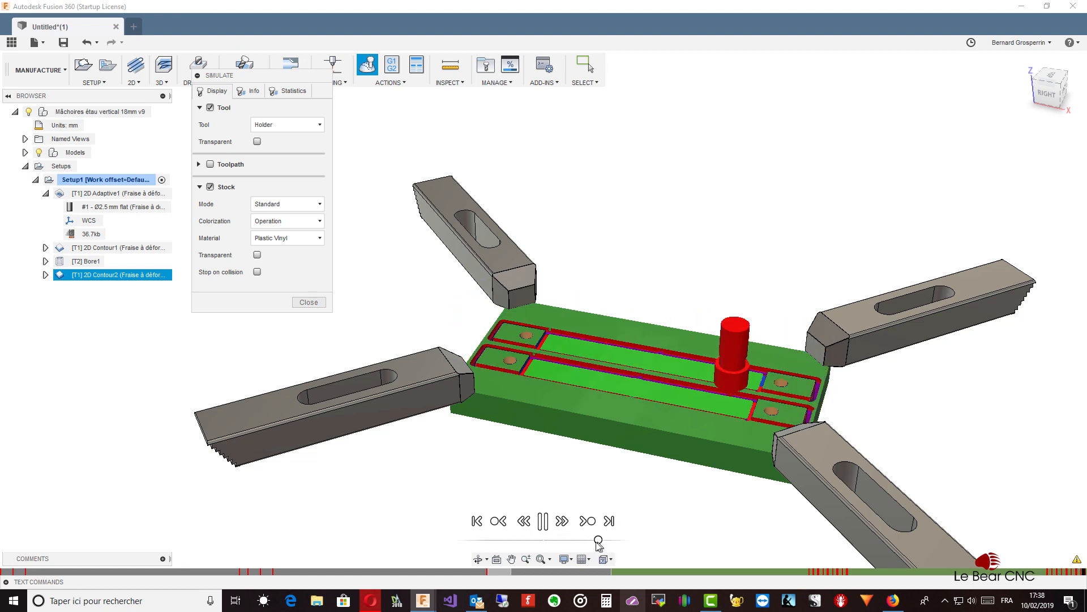
pyautogui.moveTo(598, 540); pyautogui.dragTo(591, 540)
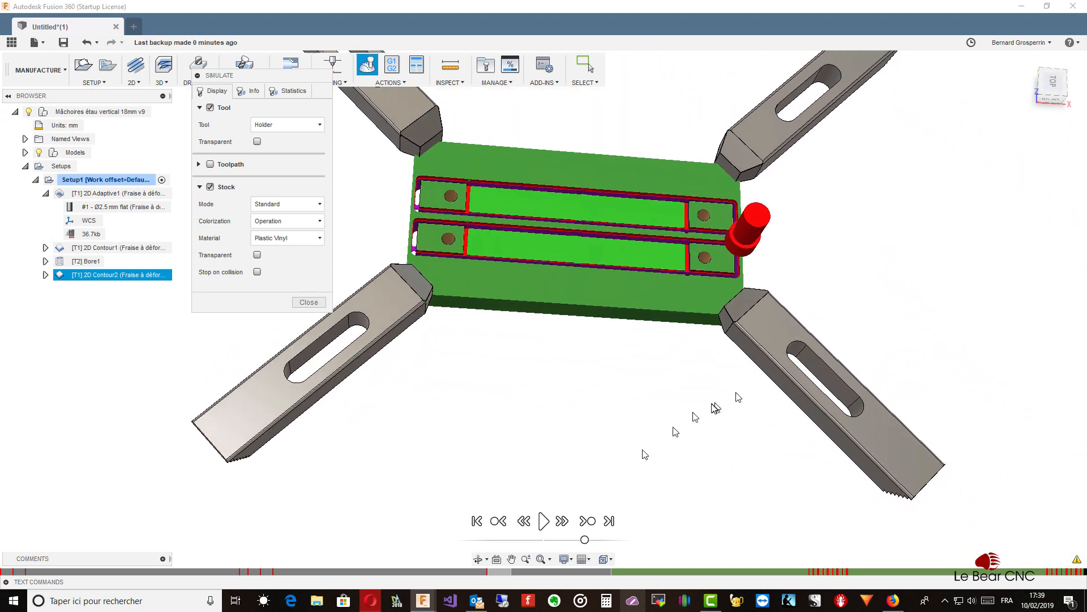
# - Step the simulation backward move by move from the end of the jaw cut-out contour
pyautogui.click(543, 524)
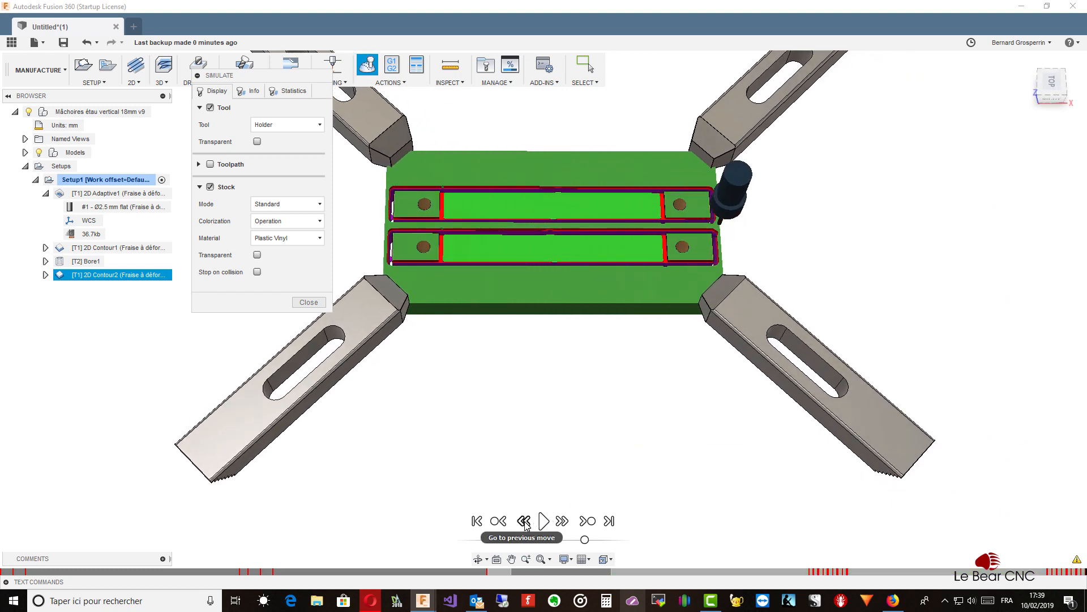
pyautogui.click(525, 521)
pyautogui.click(525, 521)
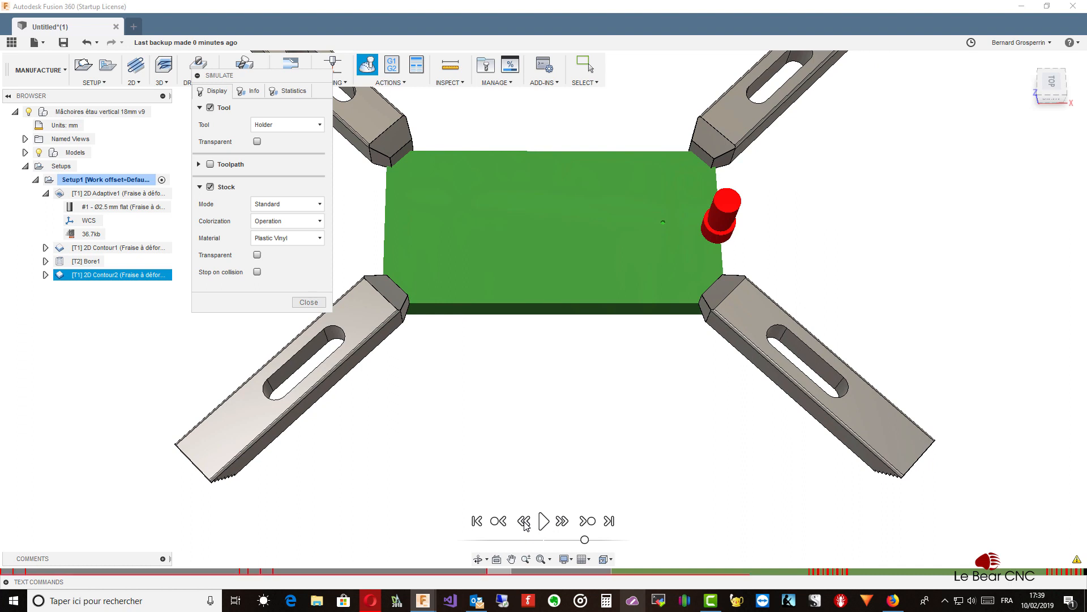
pyautogui.click(525, 521)
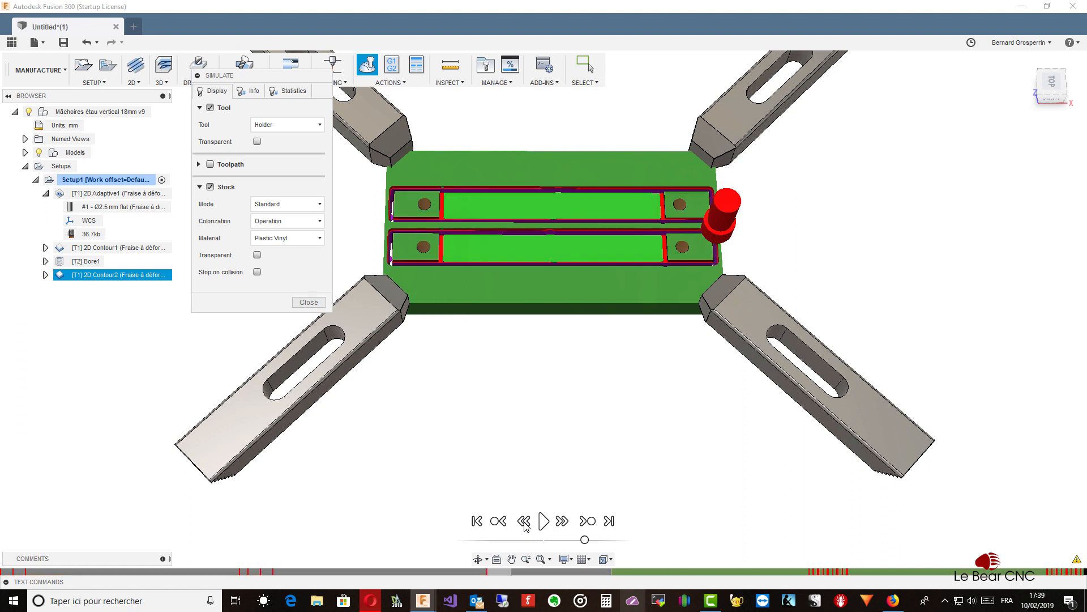
pyautogui.click(524, 522)
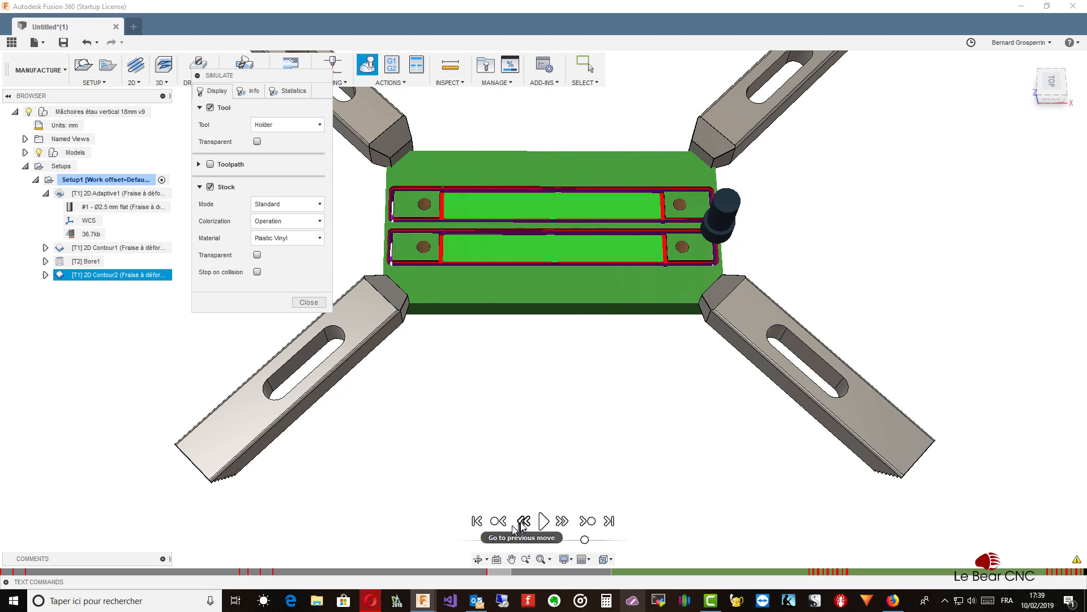
pyautogui.click(525, 522)
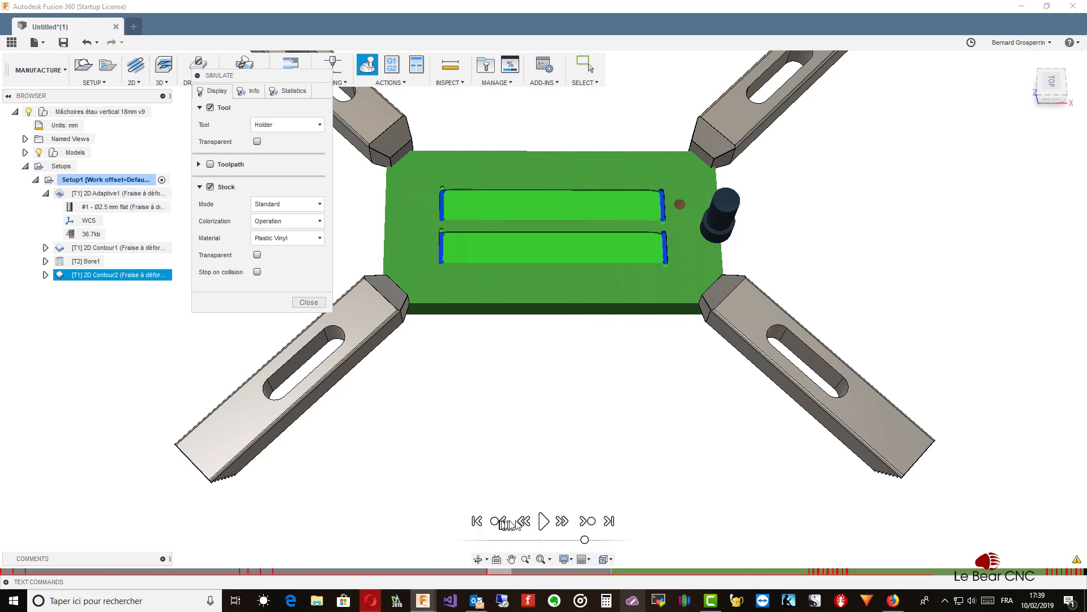
# - Go back to the bore operation, replay the simulation through the tabbed cut-out to inspect the tabs, and close it
pyautogui.click(498, 521)
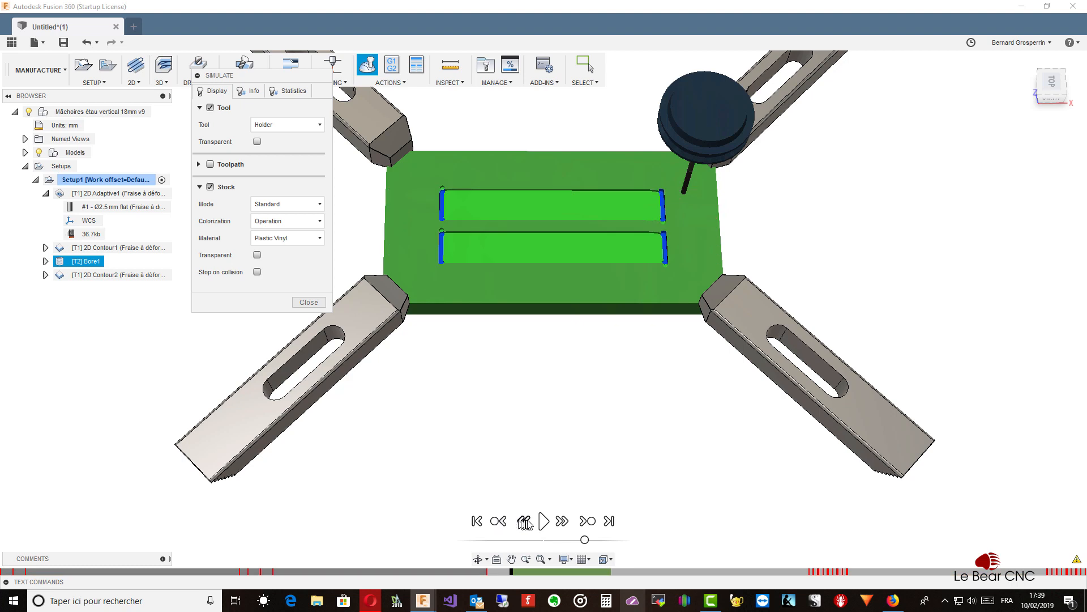
pyautogui.click(544, 521)
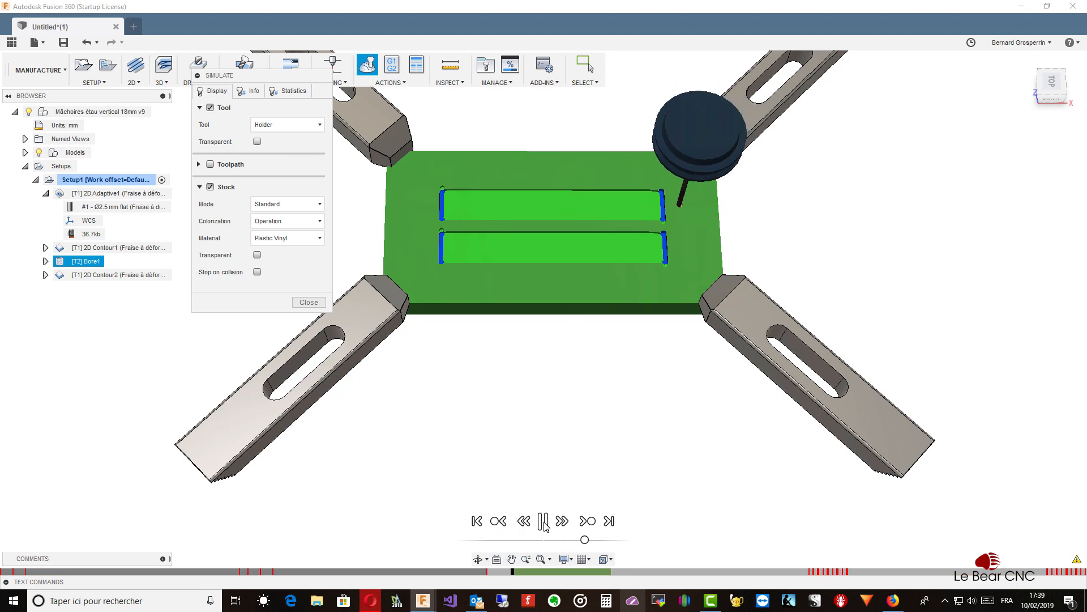
pyautogui.click(588, 521)
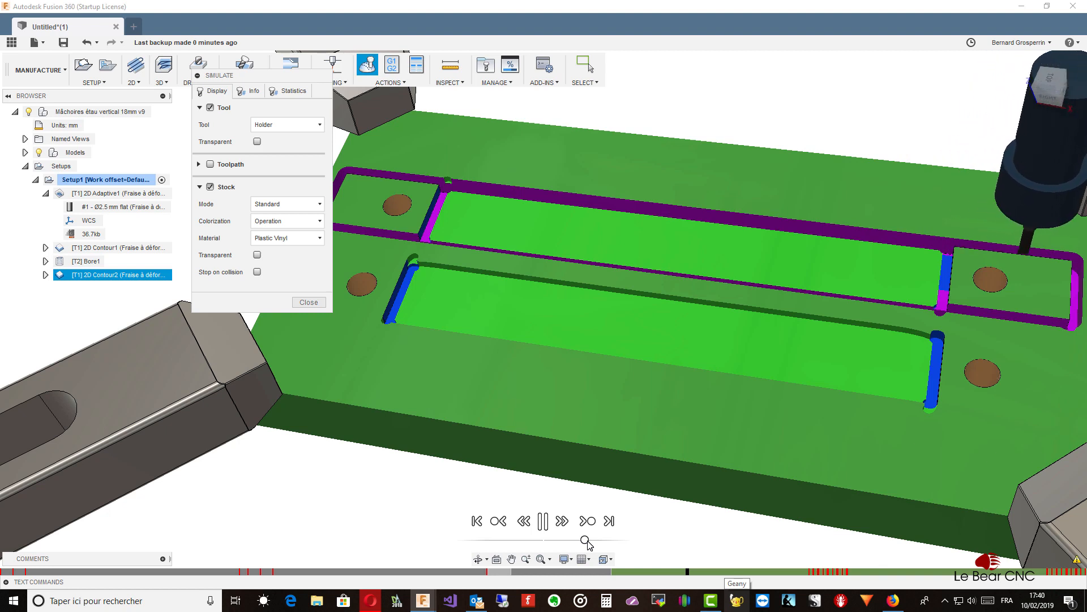
pyautogui.moveTo(585, 542); pyautogui.dragTo(590, 542)
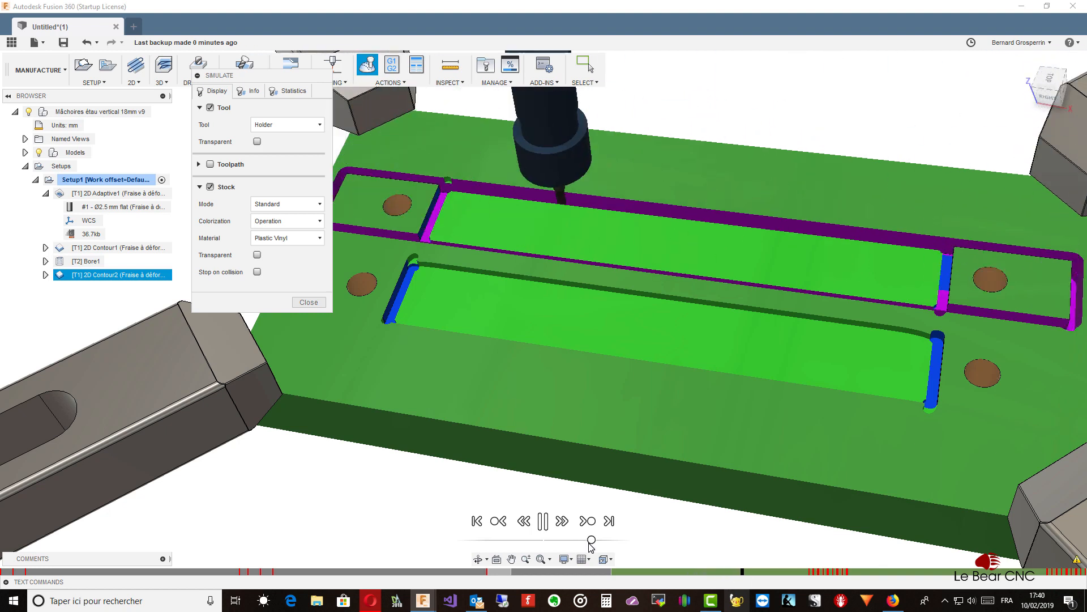
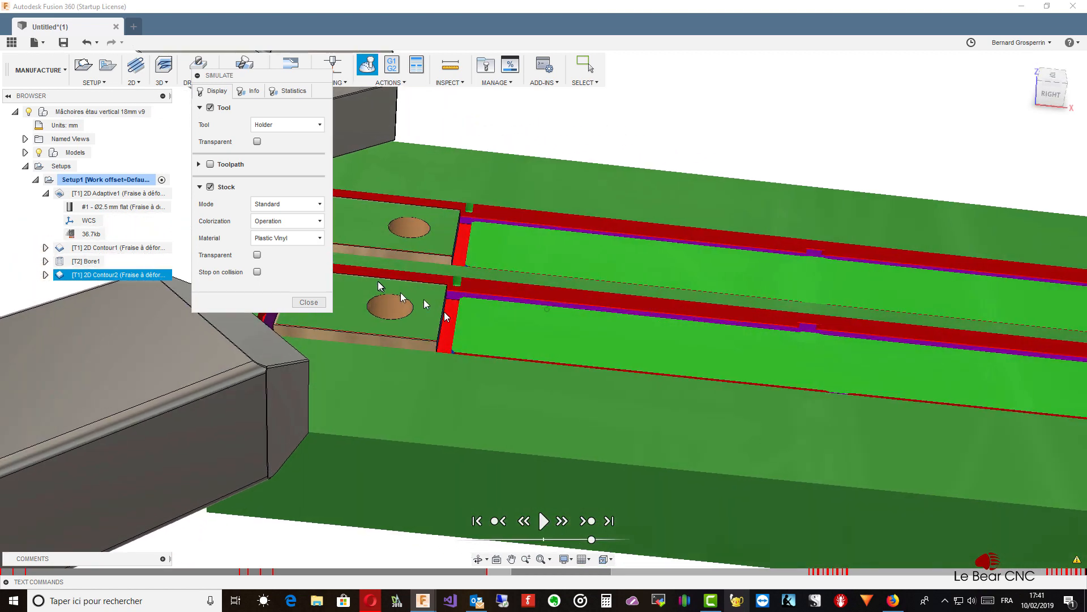
pyautogui.click(309, 302)
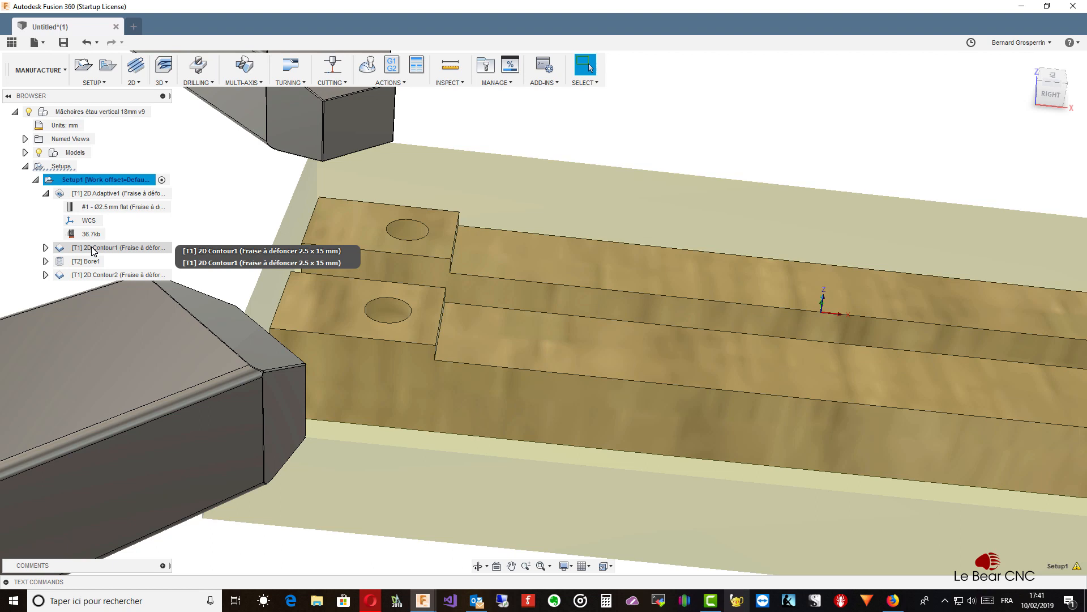
# - Reopen 2D Contour1 for editing, review its heights, passes and linking settings, and accept them to regenerate the toolpath
pyautogui.click(93, 250)
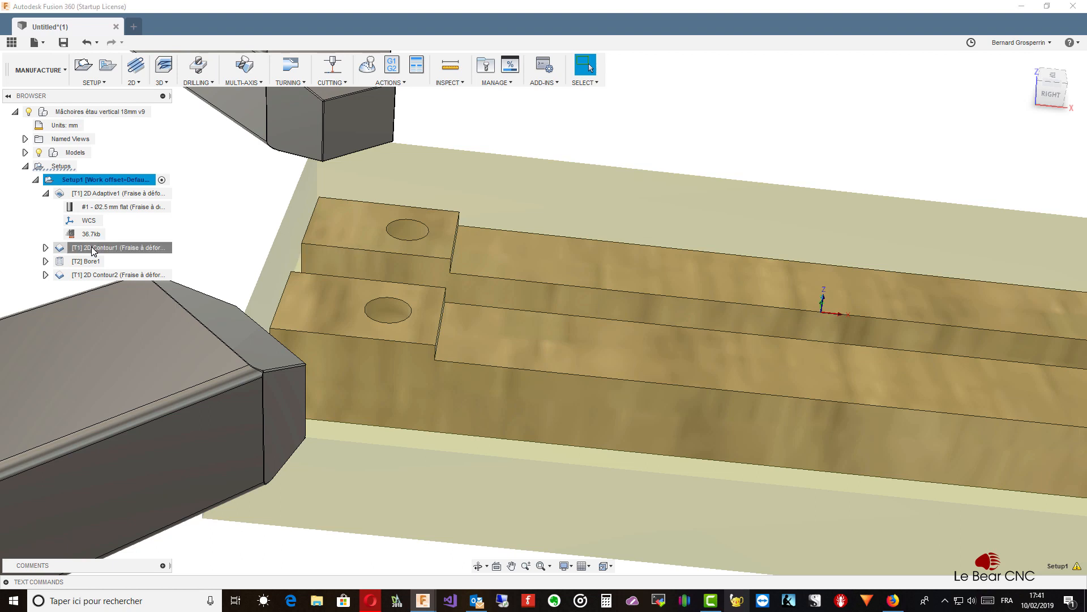
pyautogui.rightClick(98, 251)
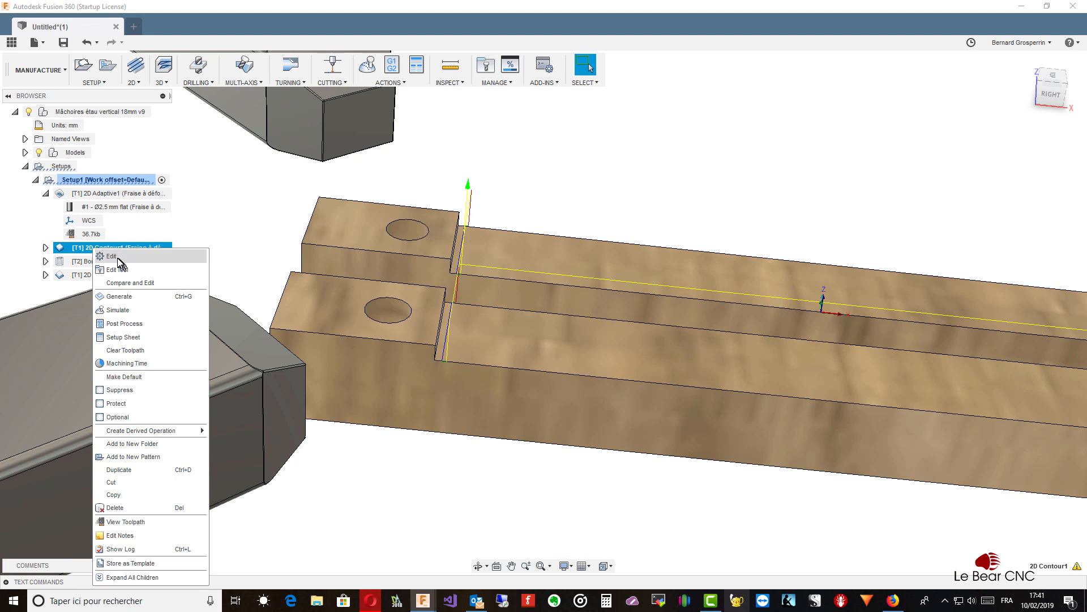
pyautogui.click(117, 257)
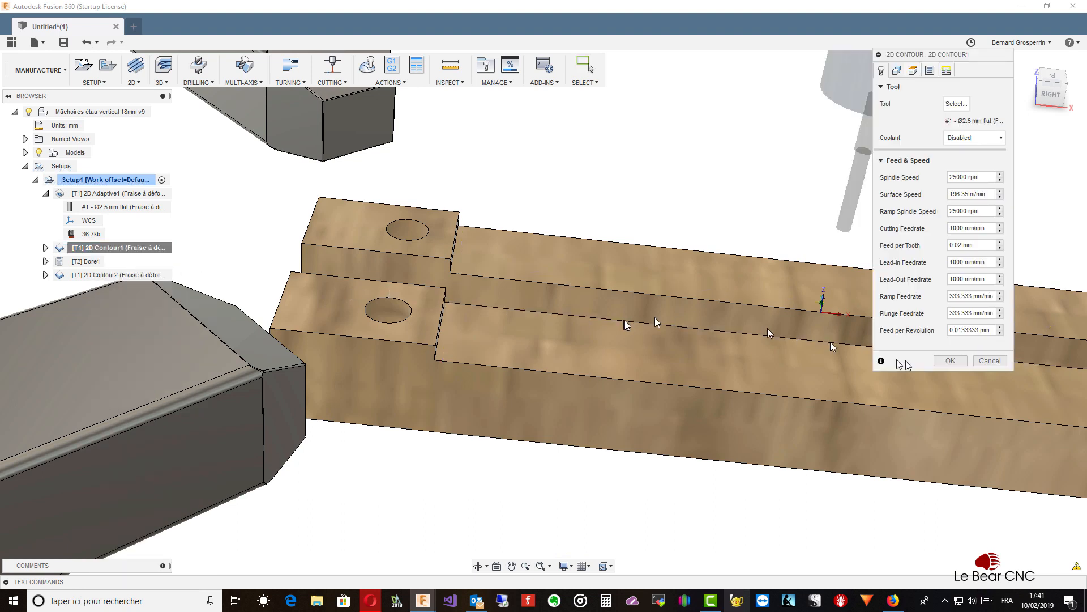
pyautogui.click(917, 73)
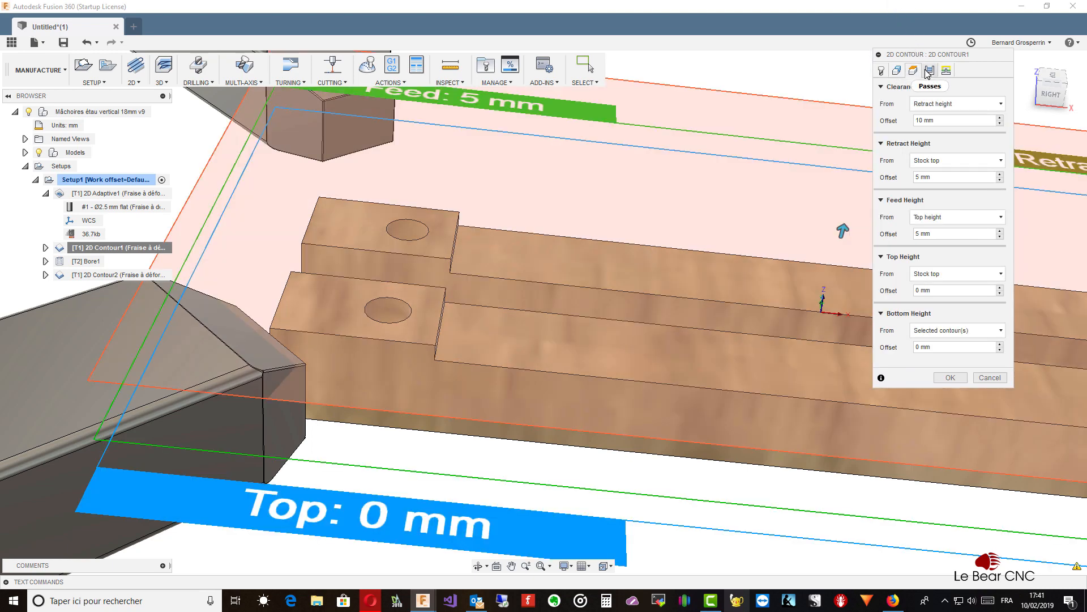
pyautogui.click(930, 70)
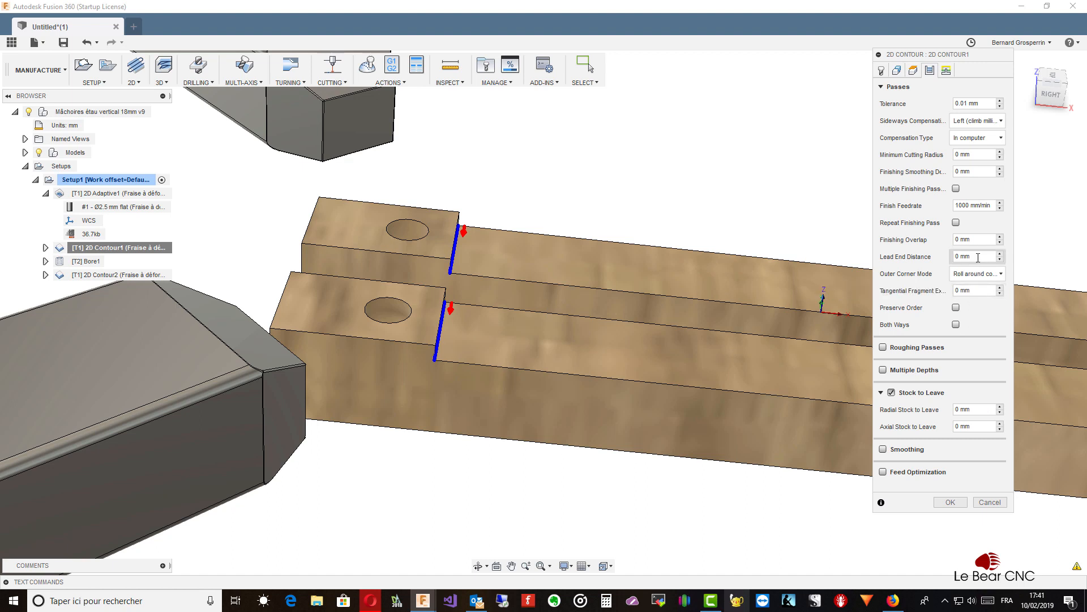
pyautogui.click(946, 71)
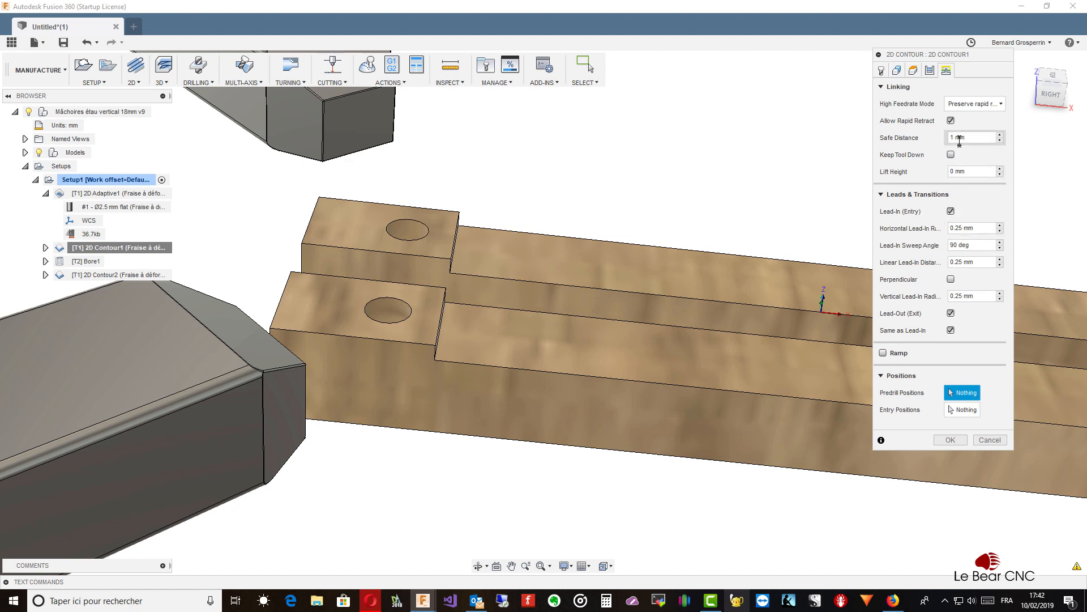
pyautogui.click(930, 70)
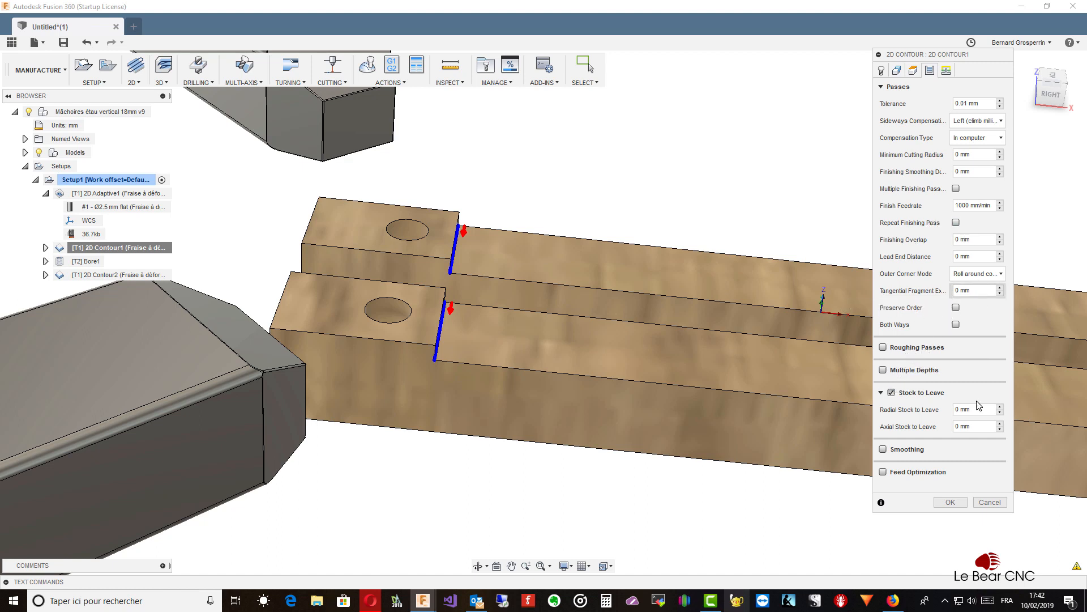
pyautogui.click(965, 499)
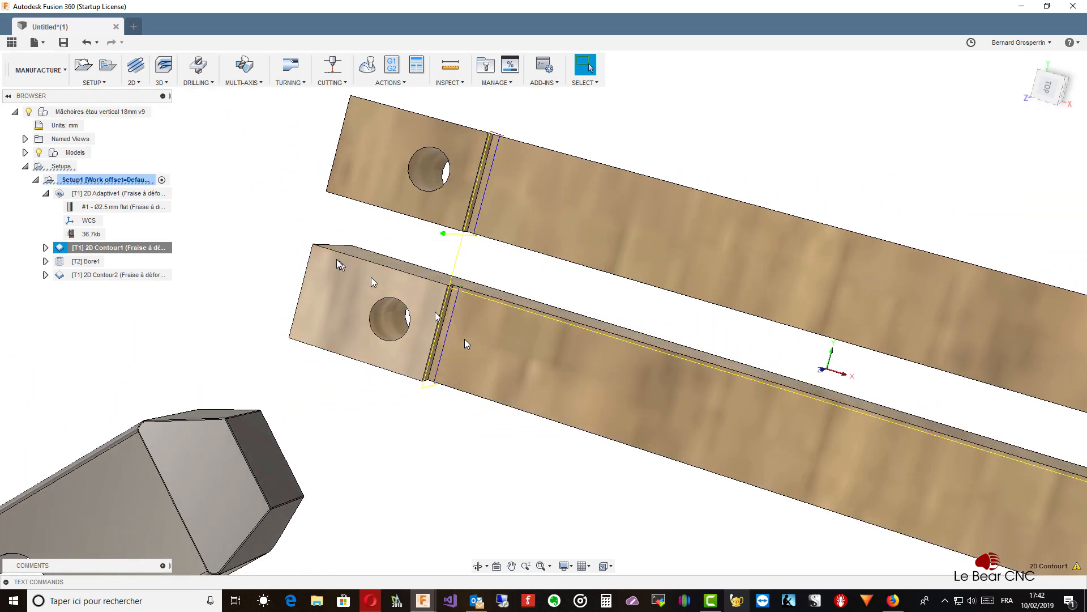
# - Simulate Setup1 again with the regenerated 2D Contour1, inspect the step walls beside the jaw holes, and close the simulation
pyautogui.click(107, 179)
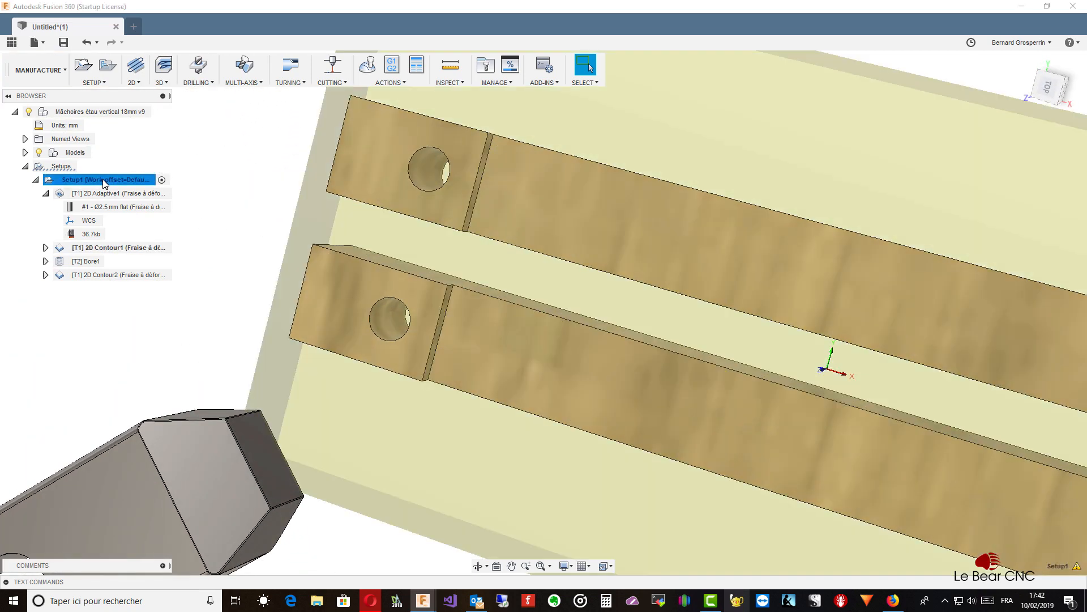
pyautogui.rightClick(106, 180)
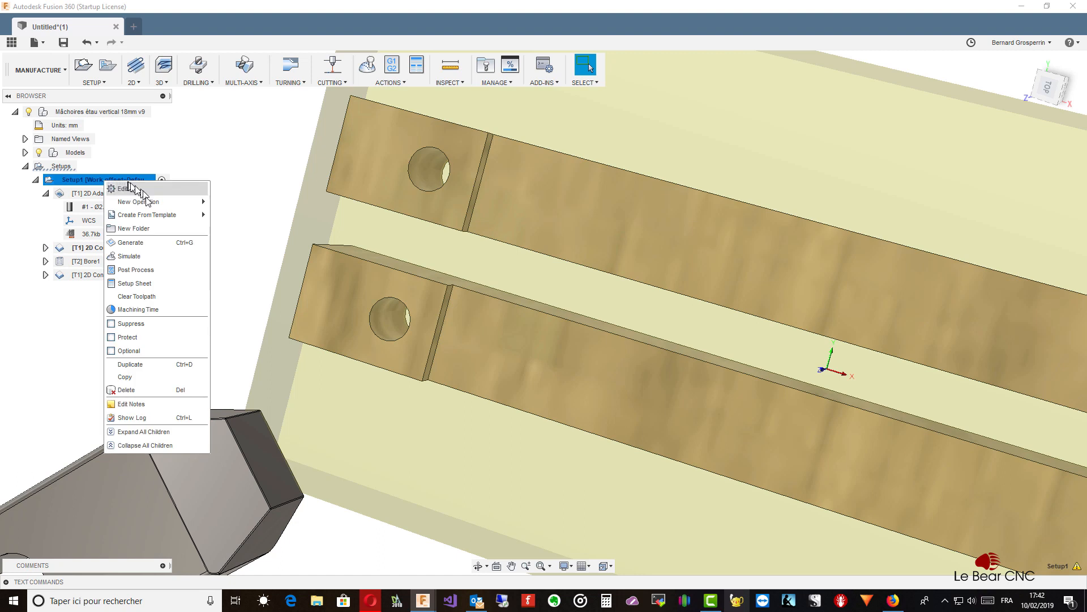
pyautogui.click(130, 256)
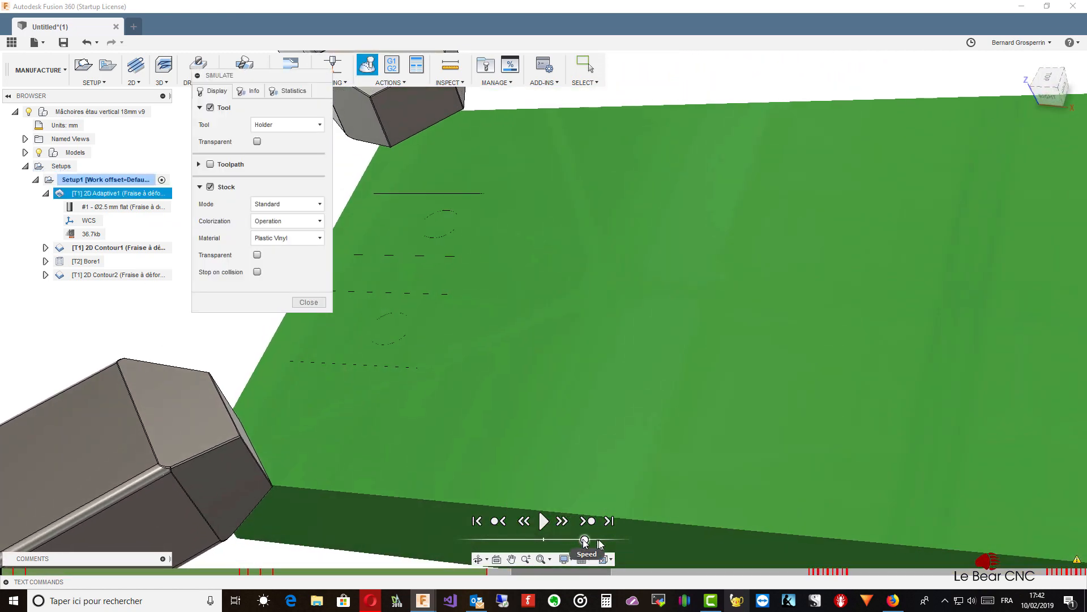
pyautogui.click(542, 520)
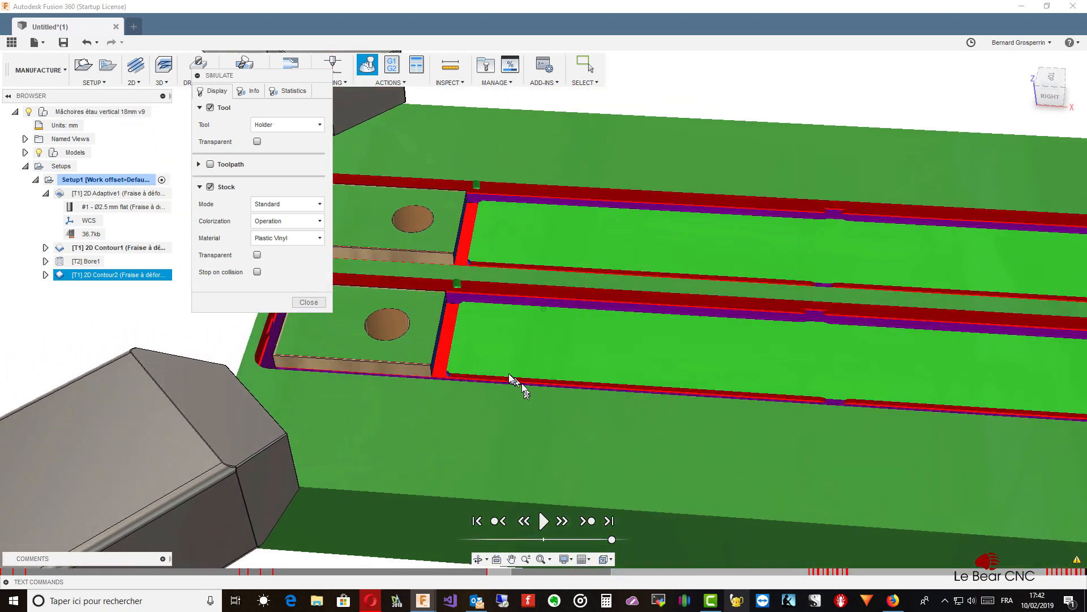
pyautogui.keyDown('shift'); pyautogui.moveTo(522, 383); pyautogui.dragTo(498, 358, button='middle'); pyautogui.keyUp('shift')
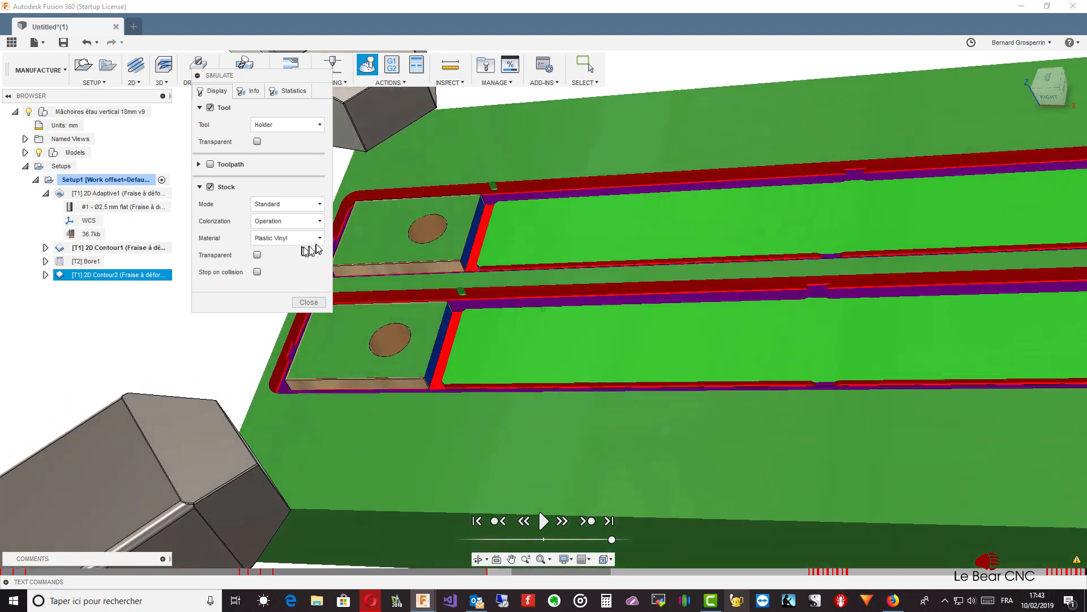
pyautogui.click(309, 302)
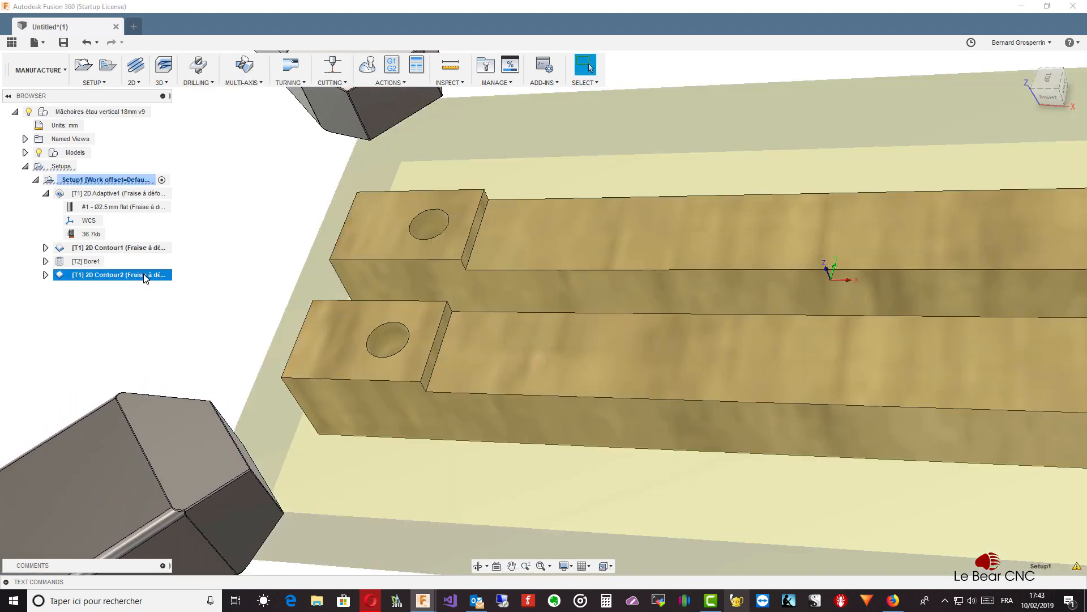
# - Rerun the full Setup1 simulation at a faster playback speed to check the contour passes along both jaws
pyautogui.rightClick(146, 277)
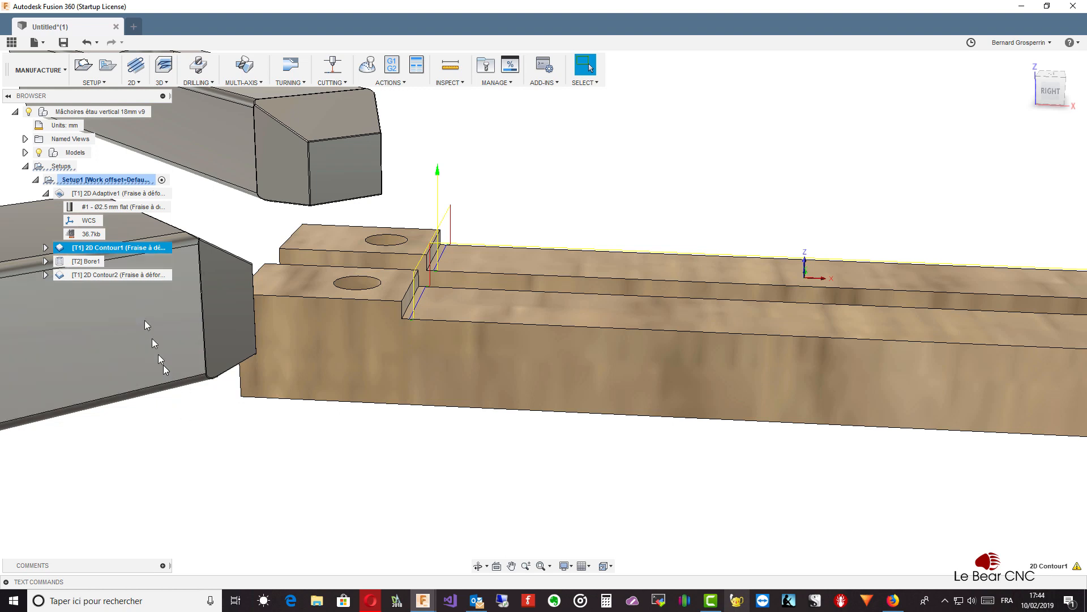
pyautogui.click(88, 181)
pyautogui.rightClick(88, 181)
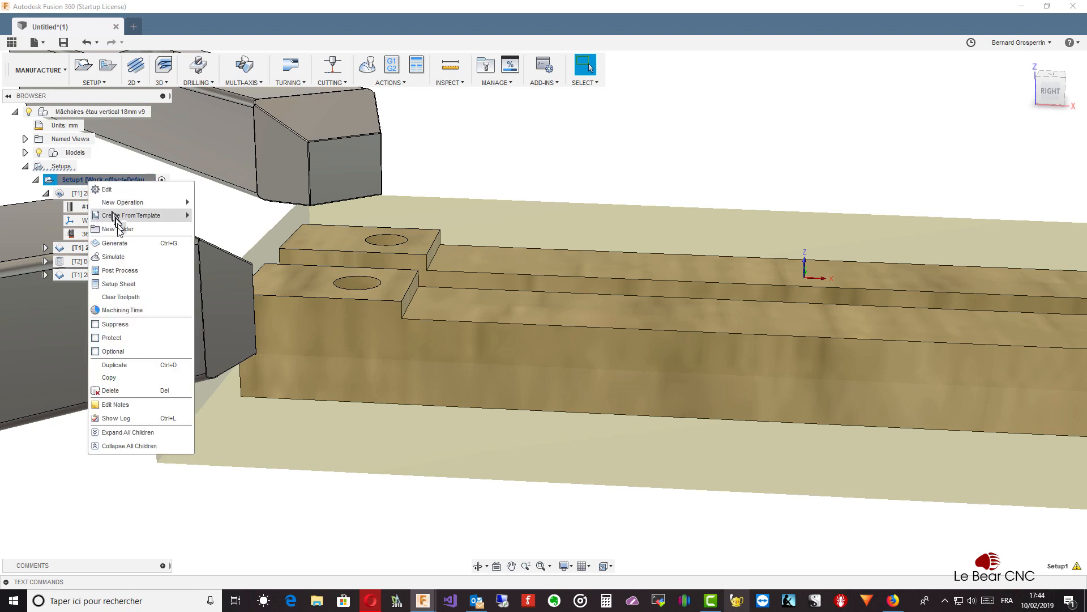
pyautogui.click(110, 257)
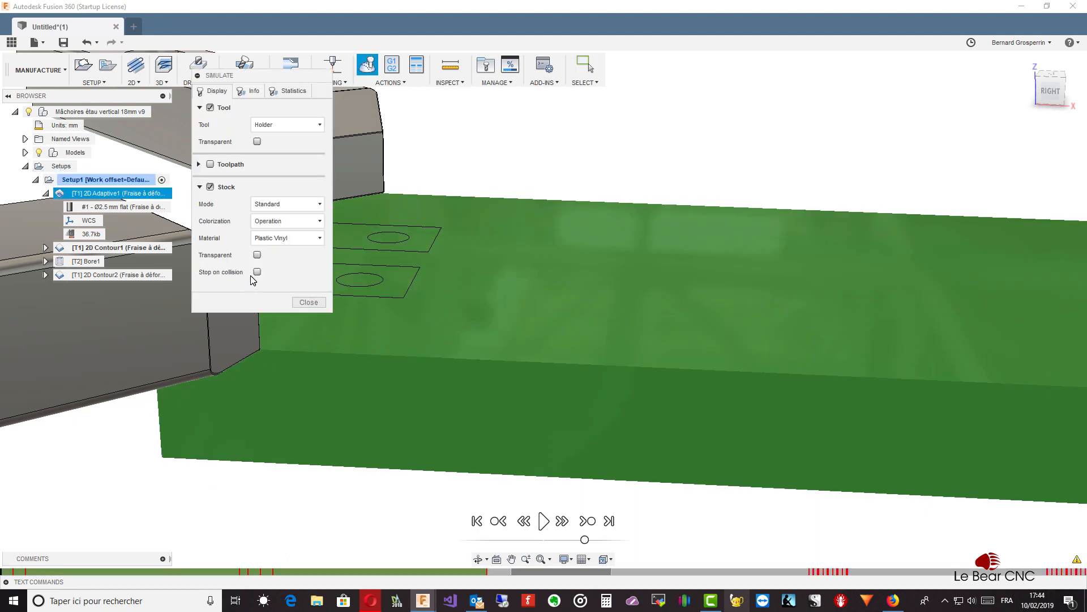
pyautogui.click(542, 521)
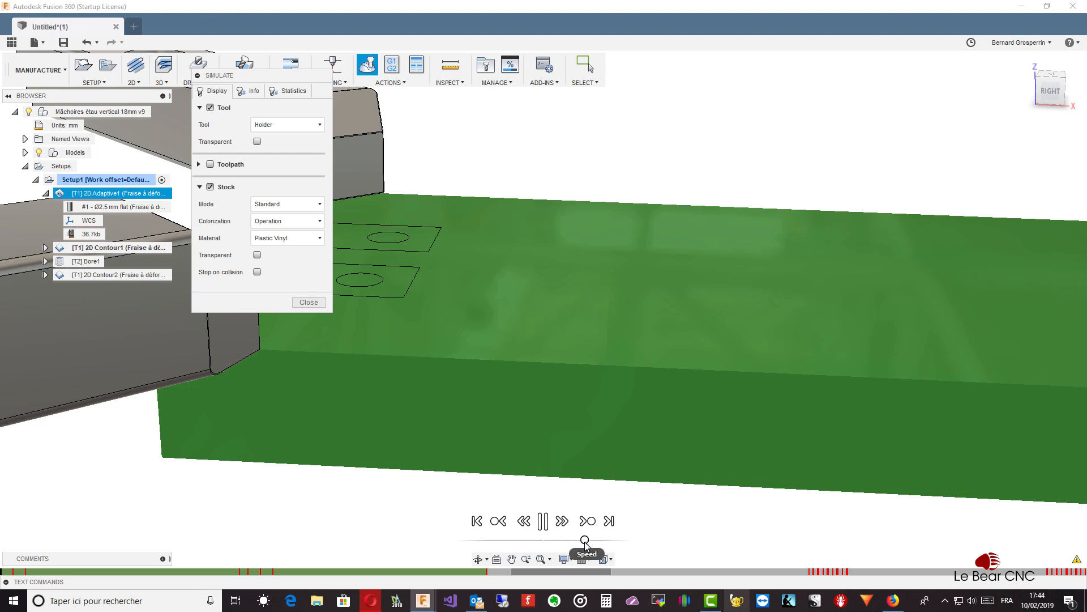
pyautogui.moveTo(585, 543); pyautogui.dragTo(599, 543)
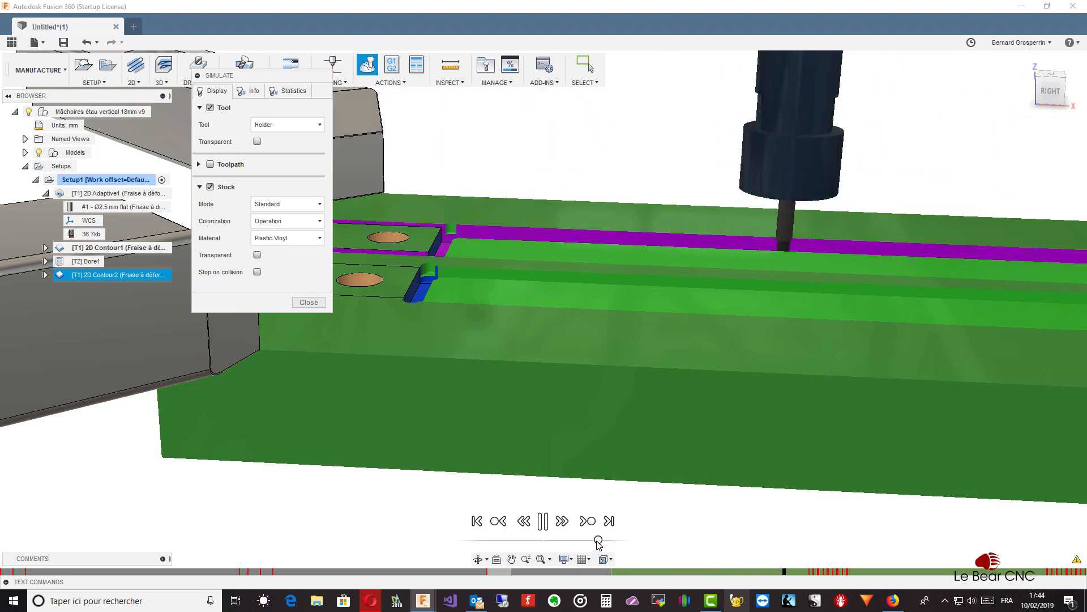
# - Close the simulation, then open 2D Adaptive1 for editing and review its tool, pocket geometry and height settings
pyautogui.click(311, 302)
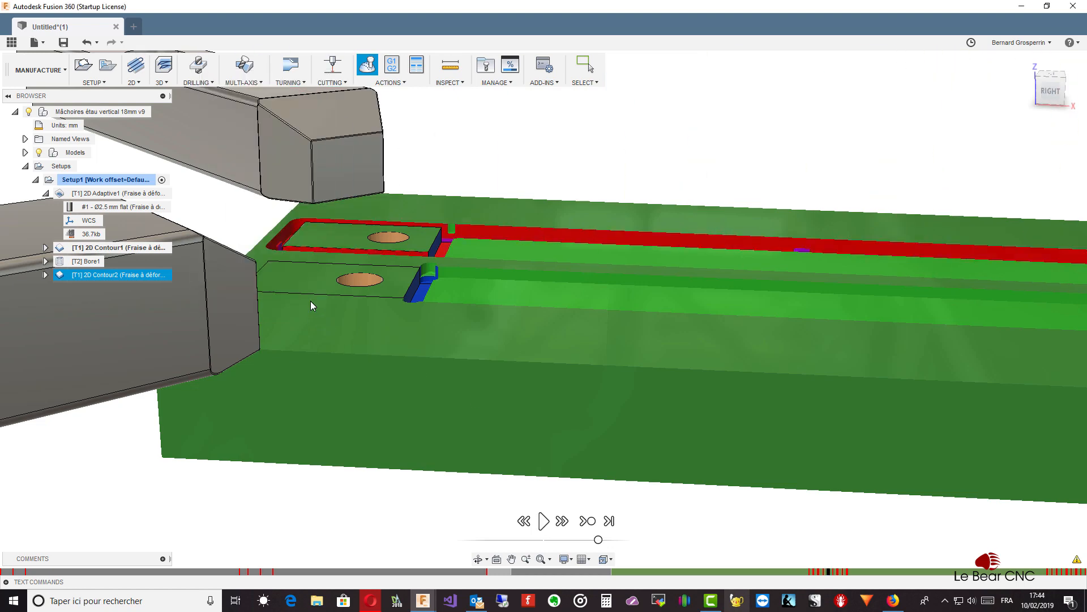
pyautogui.click(107, 194)
pyautogui.rightClick(108, 194)
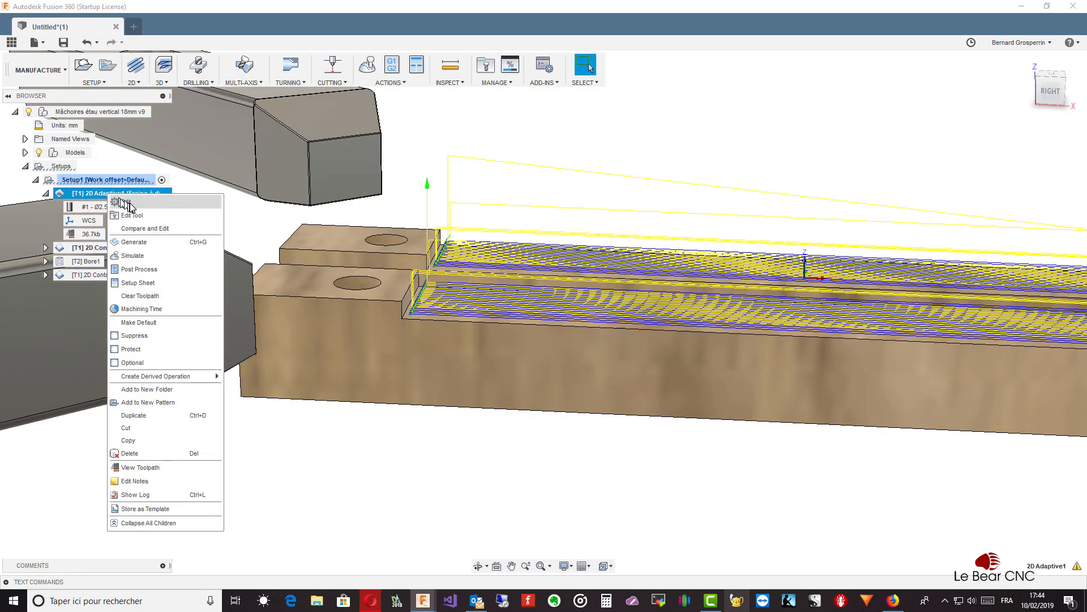
pyautogui.click(130, 203)
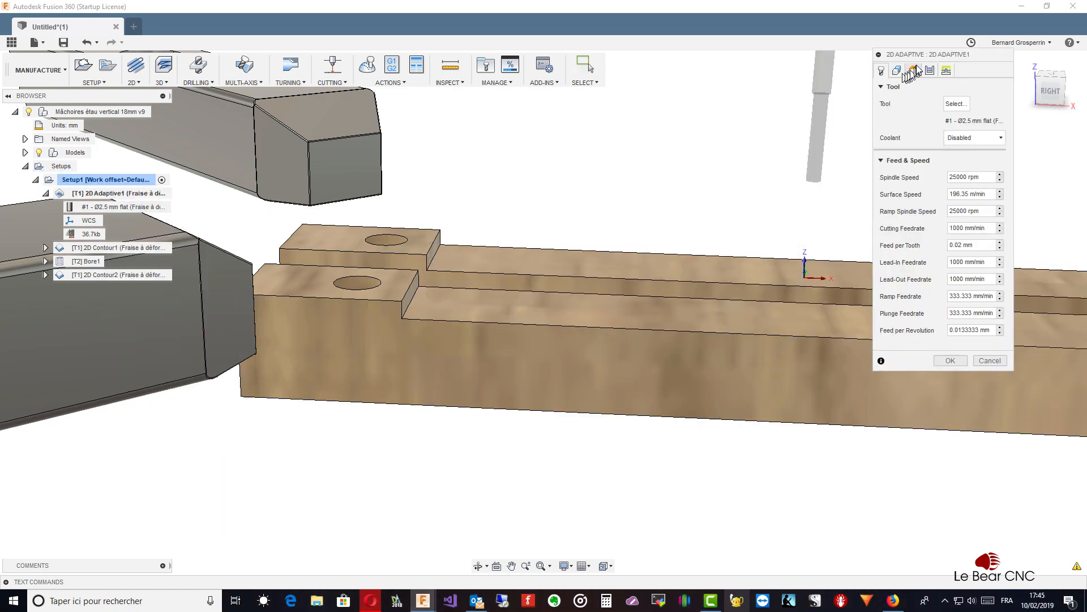
pyautogui.moveTo(928, 61); pyautogui.dragTo(588, 119)
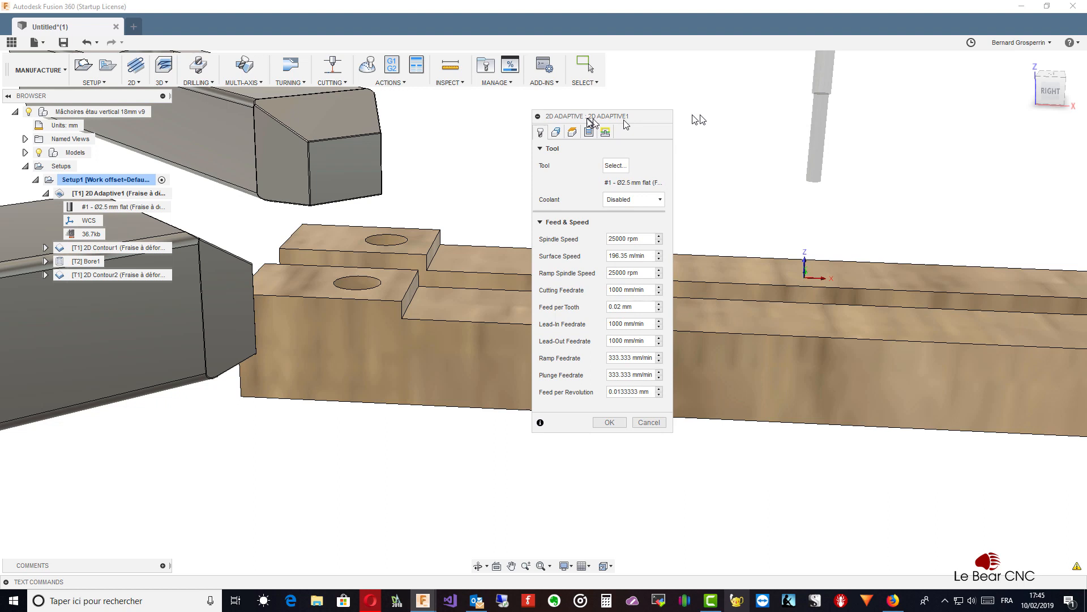
pyautogui.click(555, 134)
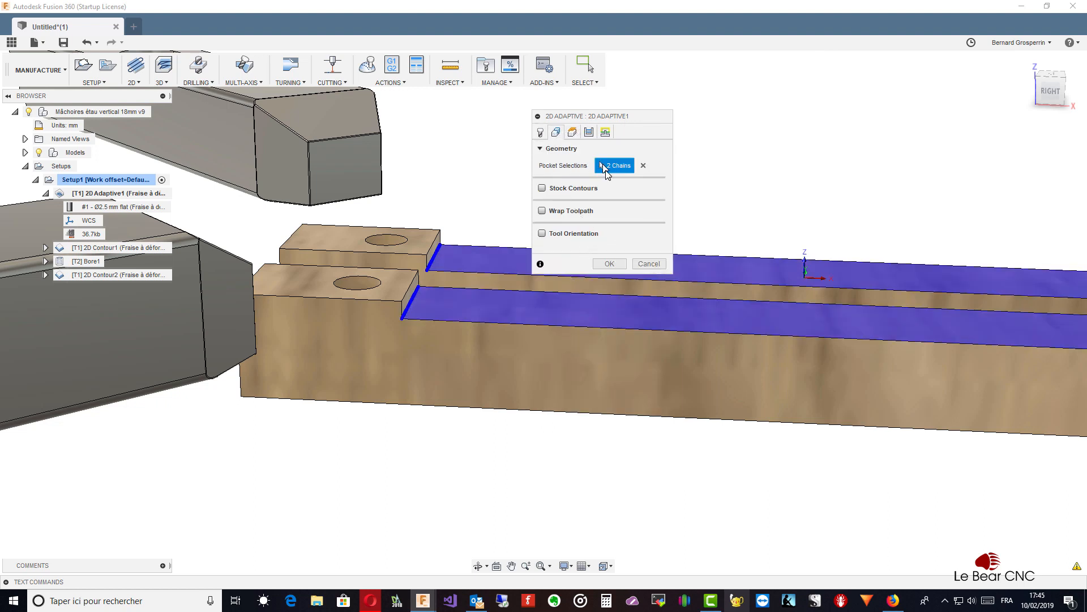
pyautogui.click(574, 133)
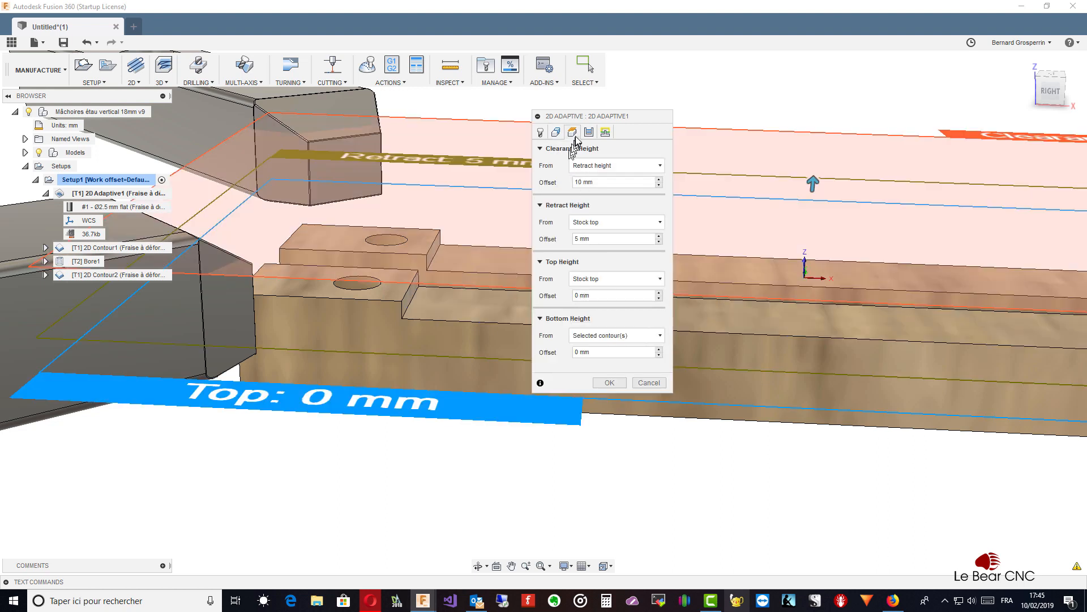
# - Set 2D Adaptive1's axial stock to leave to 0 mm and radial stock to leave to 1 mm, and accept to regenerate the toolpath
pyautogui.click(589, 133)
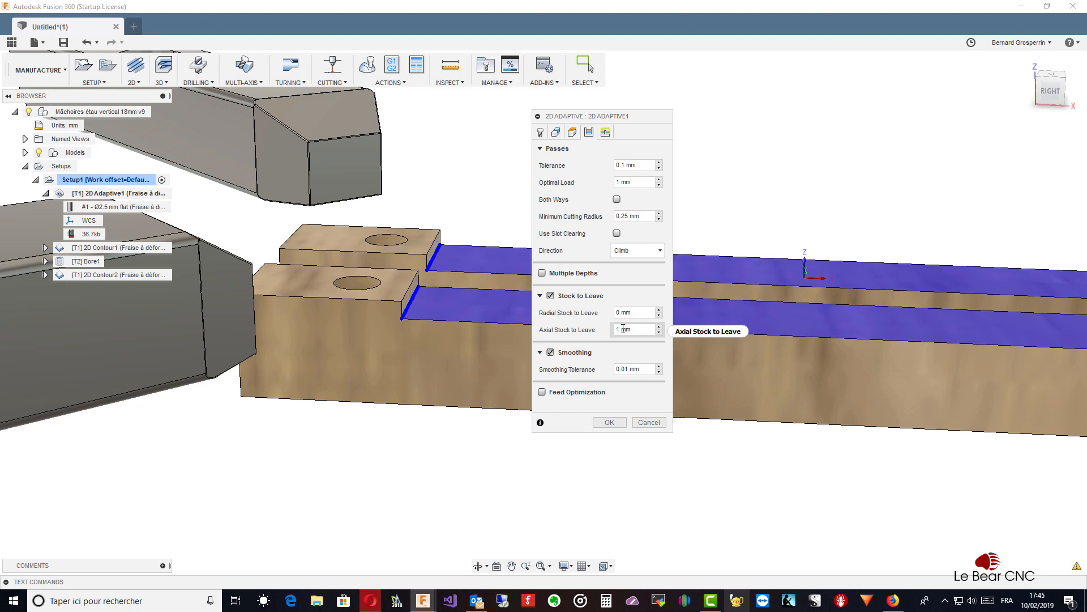
pyautogui.moveTo(624, 329)
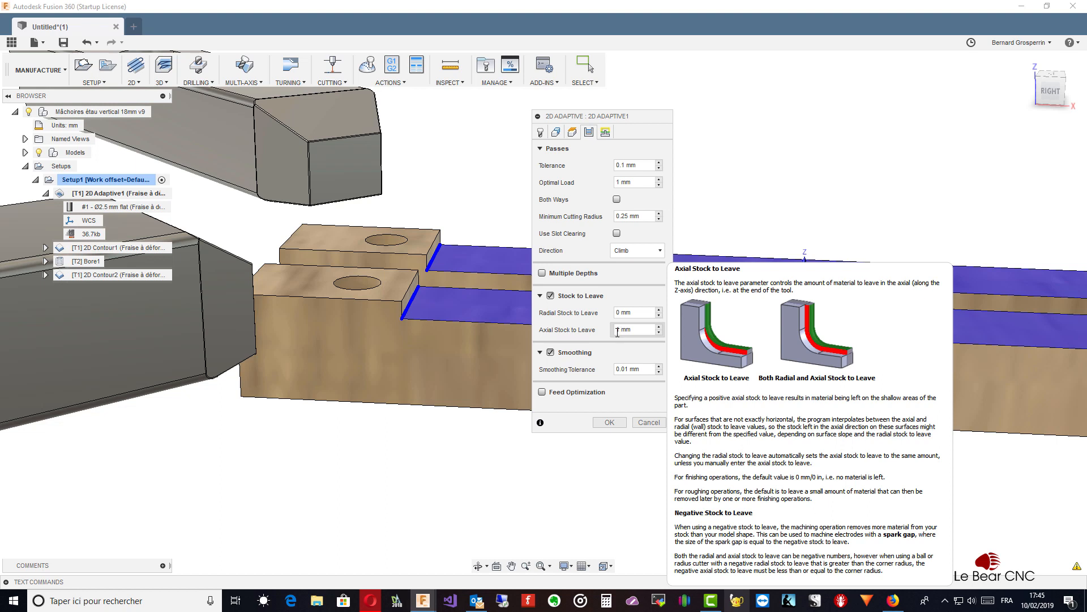
pyautogui.doubleClick(620, 330)
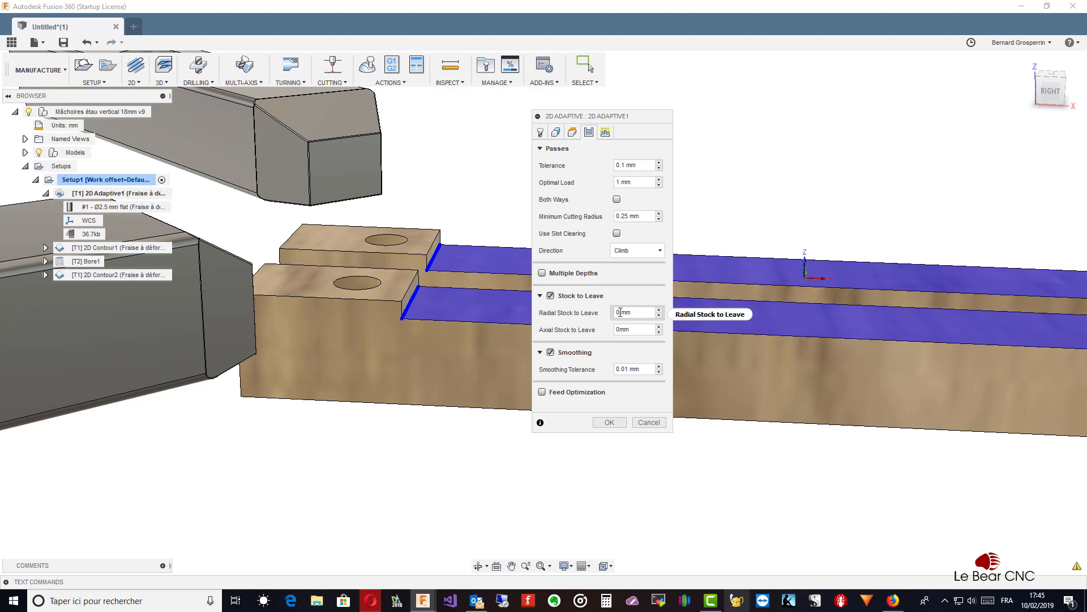
pyautogui.doubleClick(618, 312)
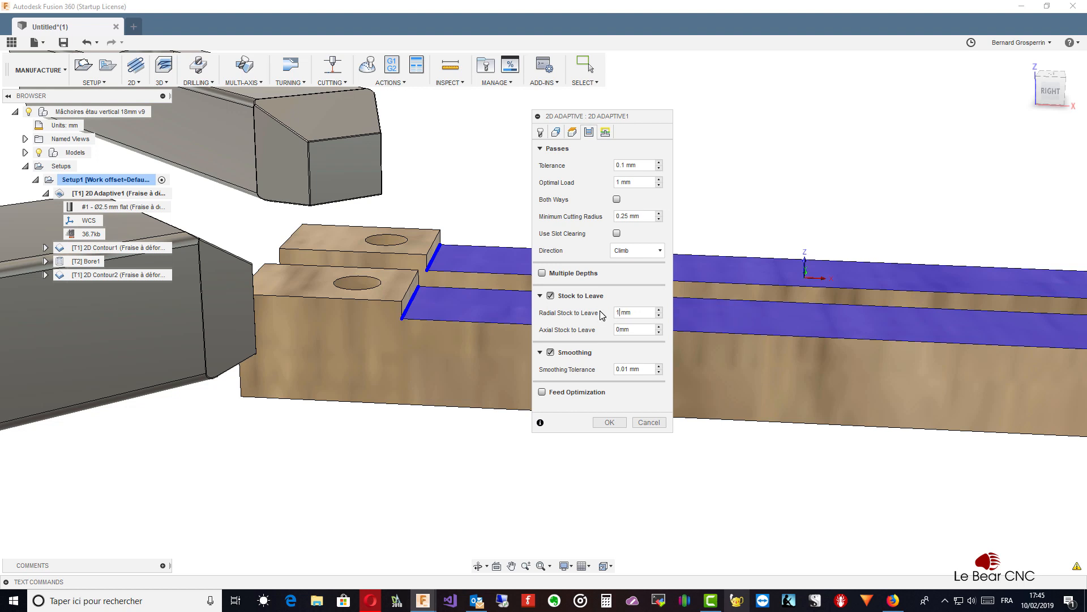
pyautogui.write('1')
pyautogui.click(621, 329)
pyautogui.click(422, 294)
pyautogui.moveTo(595, 300)
pyautogui.click(610, 422)
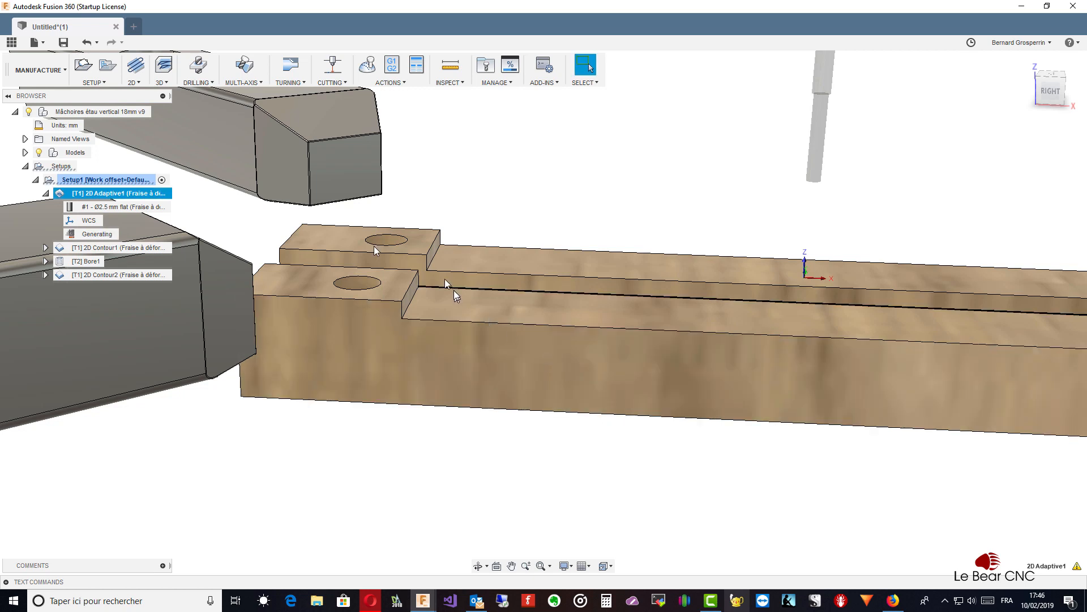
# - Simulate all of Setup1 with the regenerated 2D Adaptive1 at a faster playback speed, inspect both machined jaws, and close the simulation
pyautogui.rightClick(105, 181)
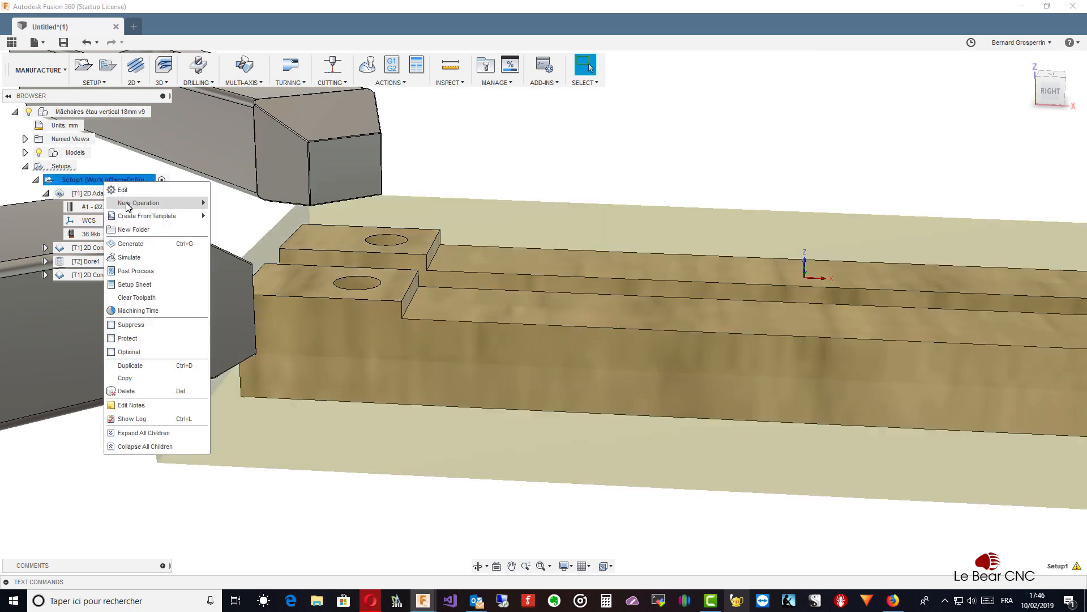
pyautogui.moveTo(128, 206)
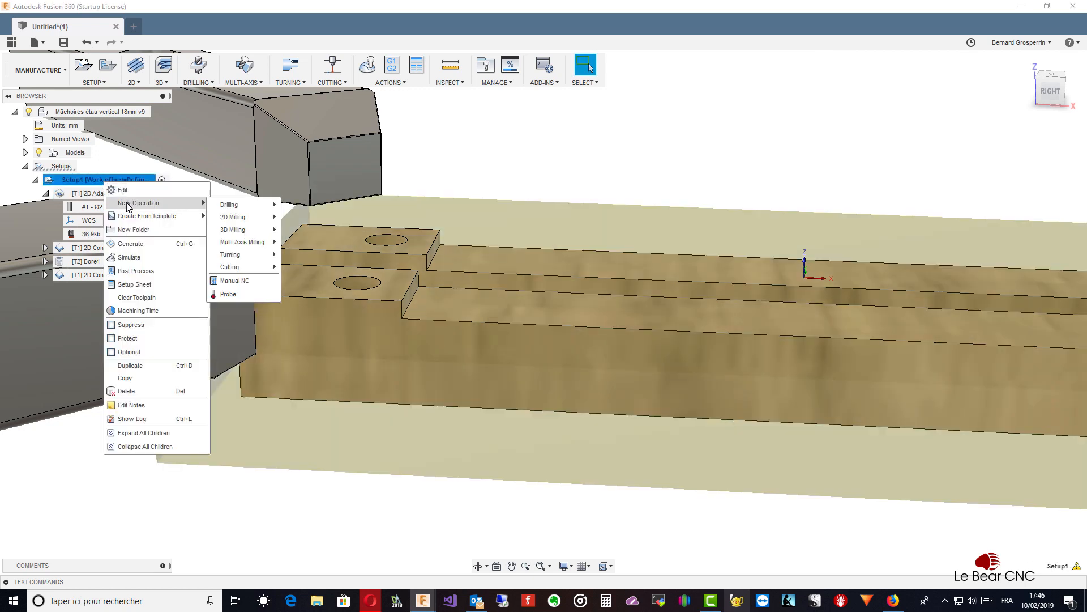
pyautogui.click(135, 258)
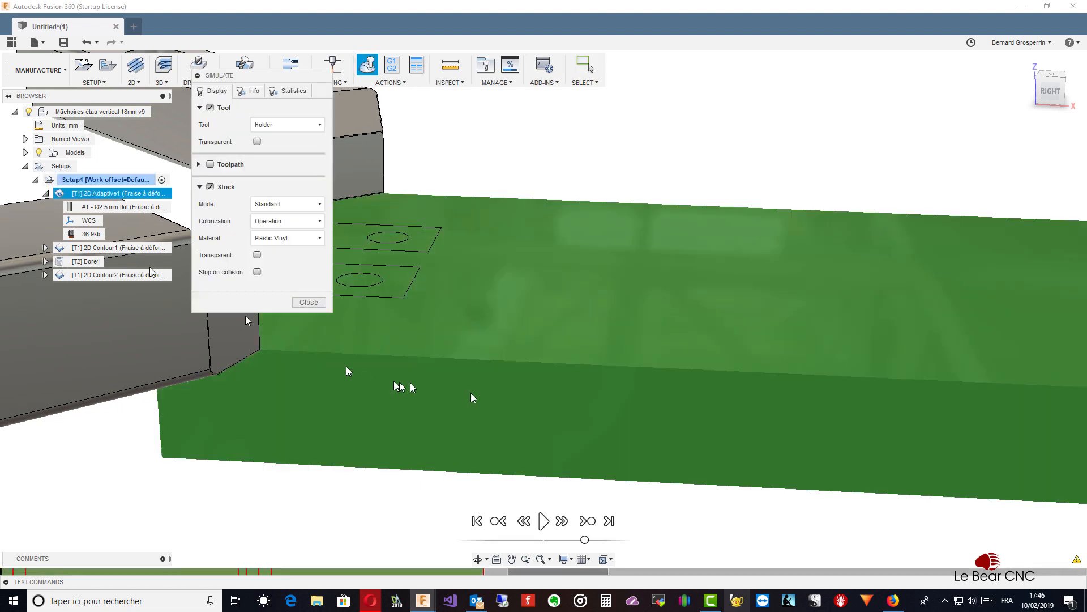
pyautogui.click(543, 520)
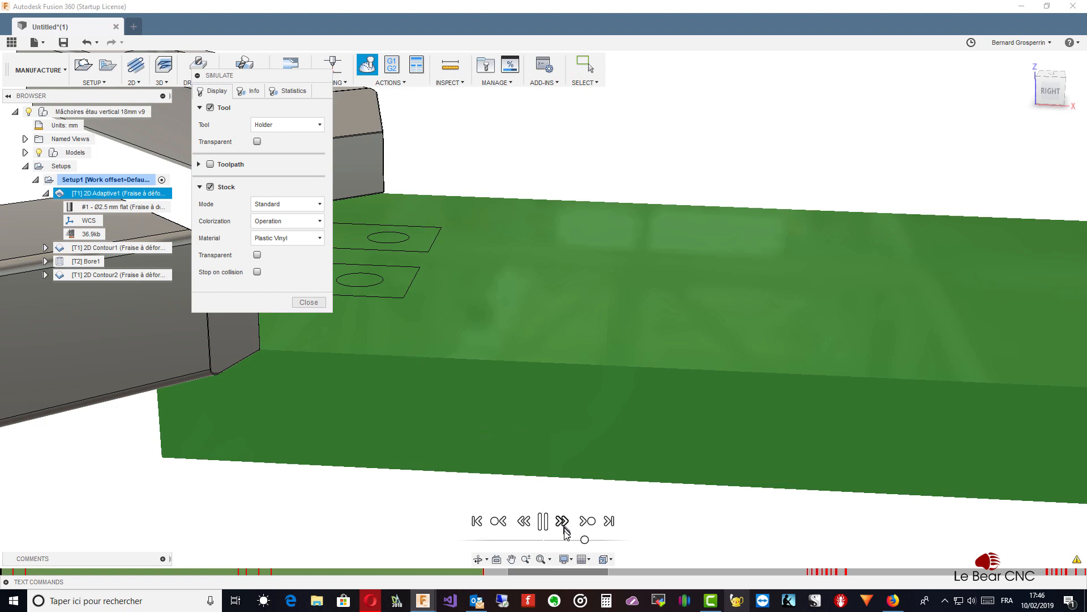
pyautogui.moveTo(586, 541); pyautogui.dragTo(593, 542)
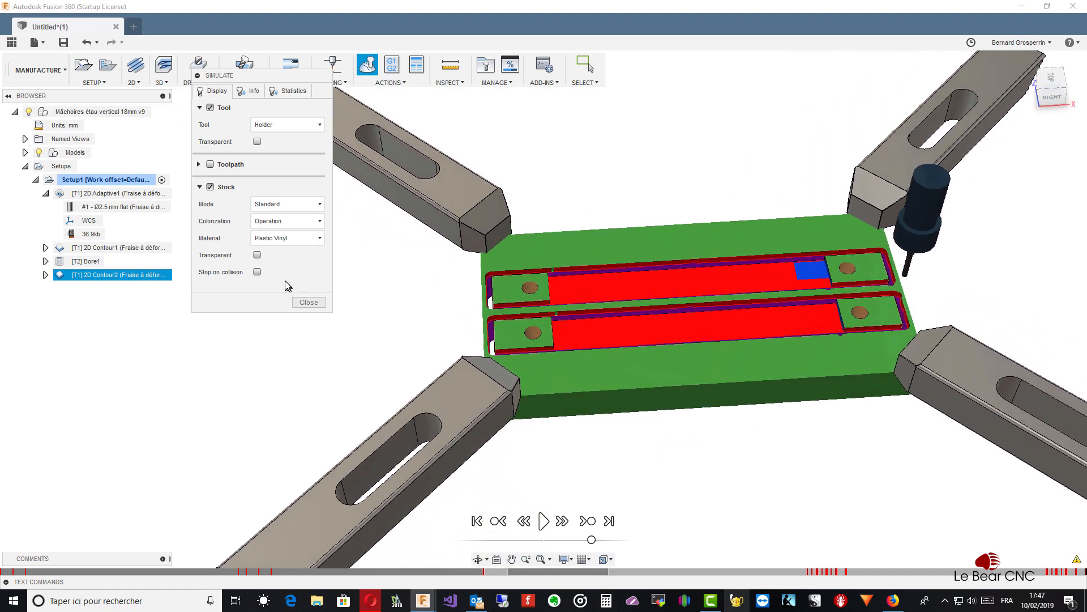
pyautogui.click(300, 299)
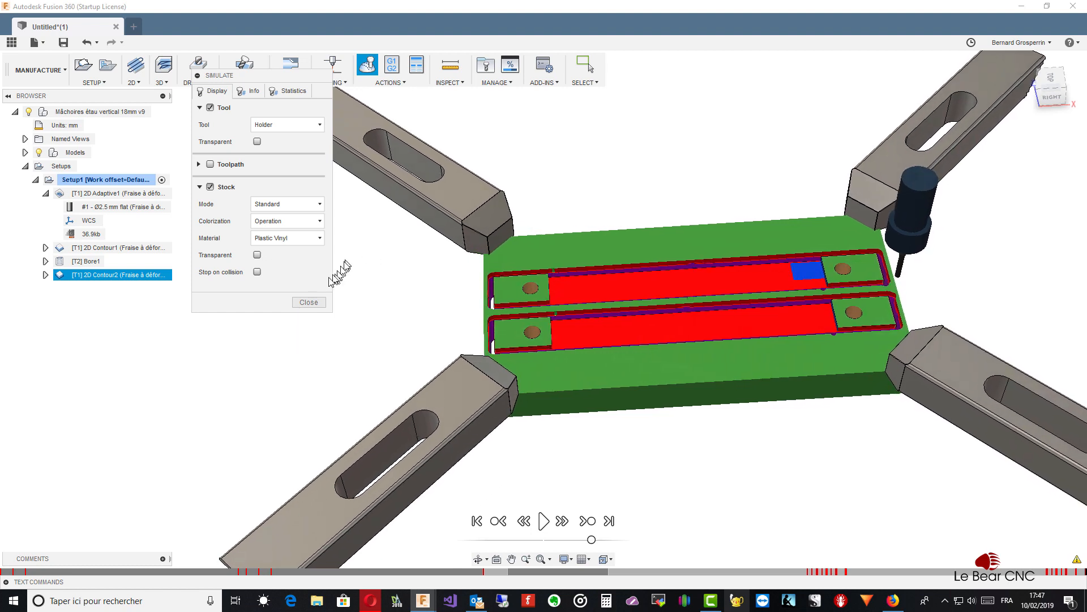
pyautogui.click(306, 303)
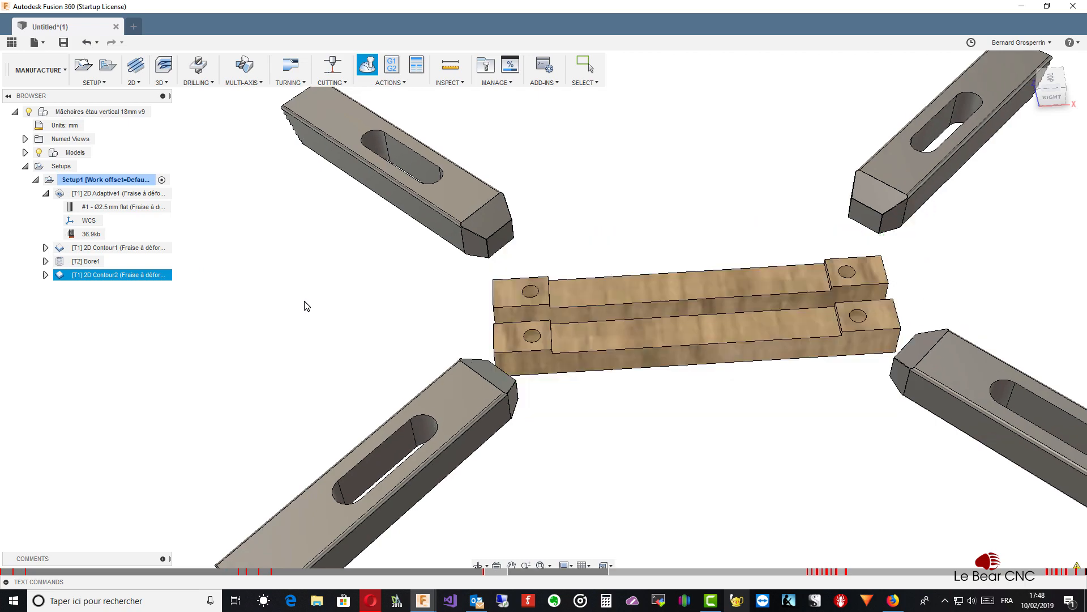